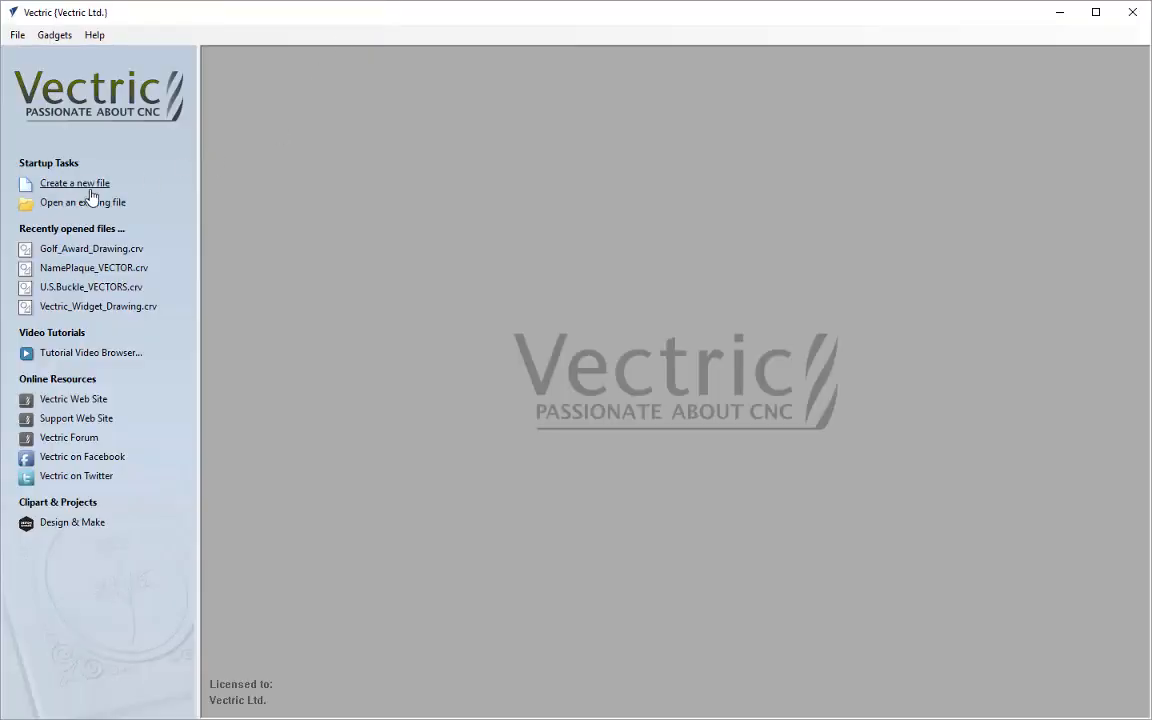
Create a new single-sided job 10 inches wide, 10 inches high and 0.5 inches thick with Very High modeling resolution
left_click(89, 190)
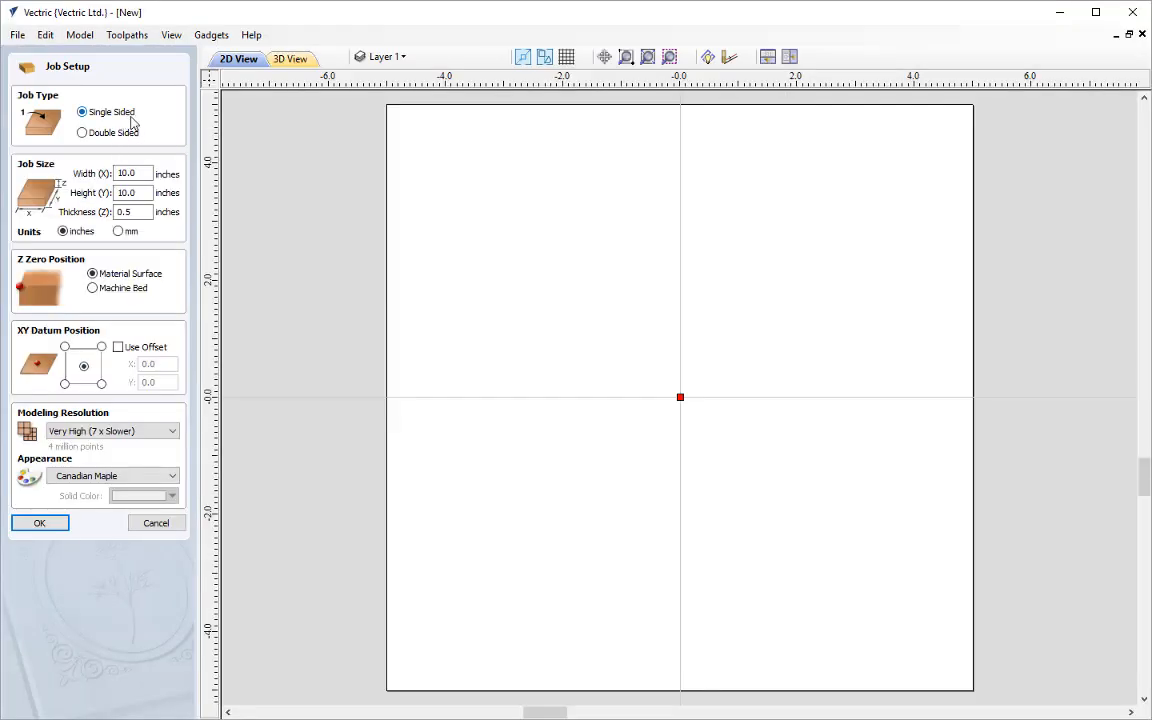
double_click(142, 172)
type("10")
double_click(147, 193)
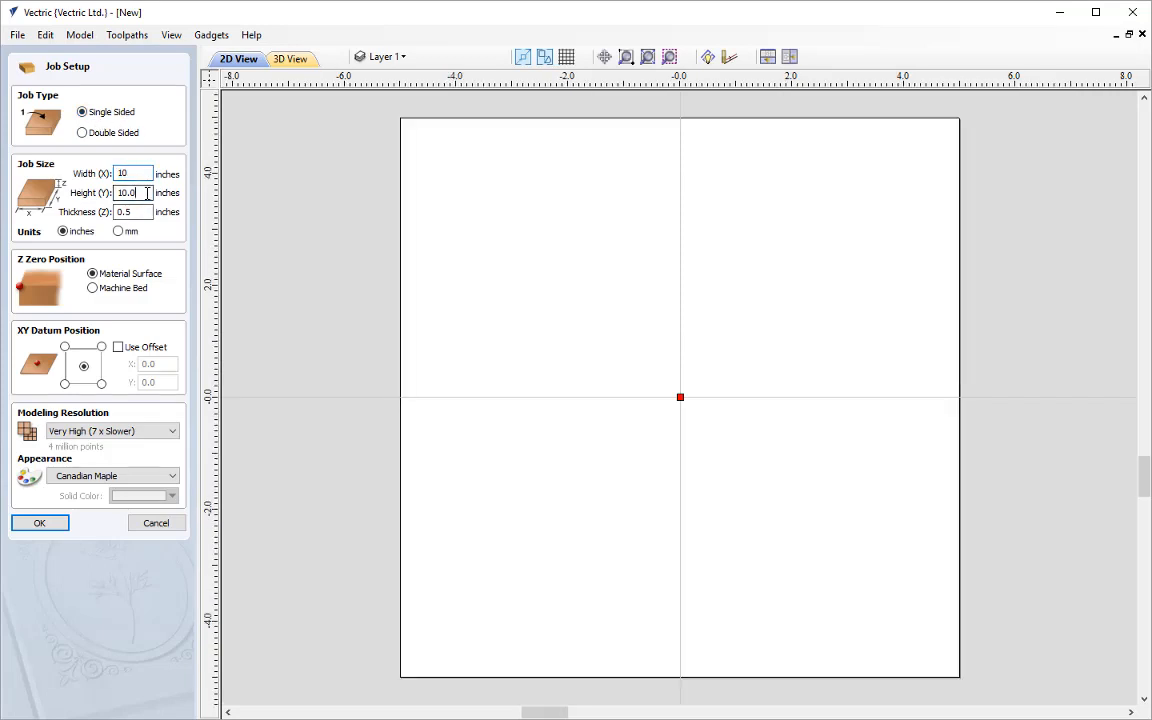
type("10")
double_click(141, 212)
type("0.5")
left_click(103, 431)
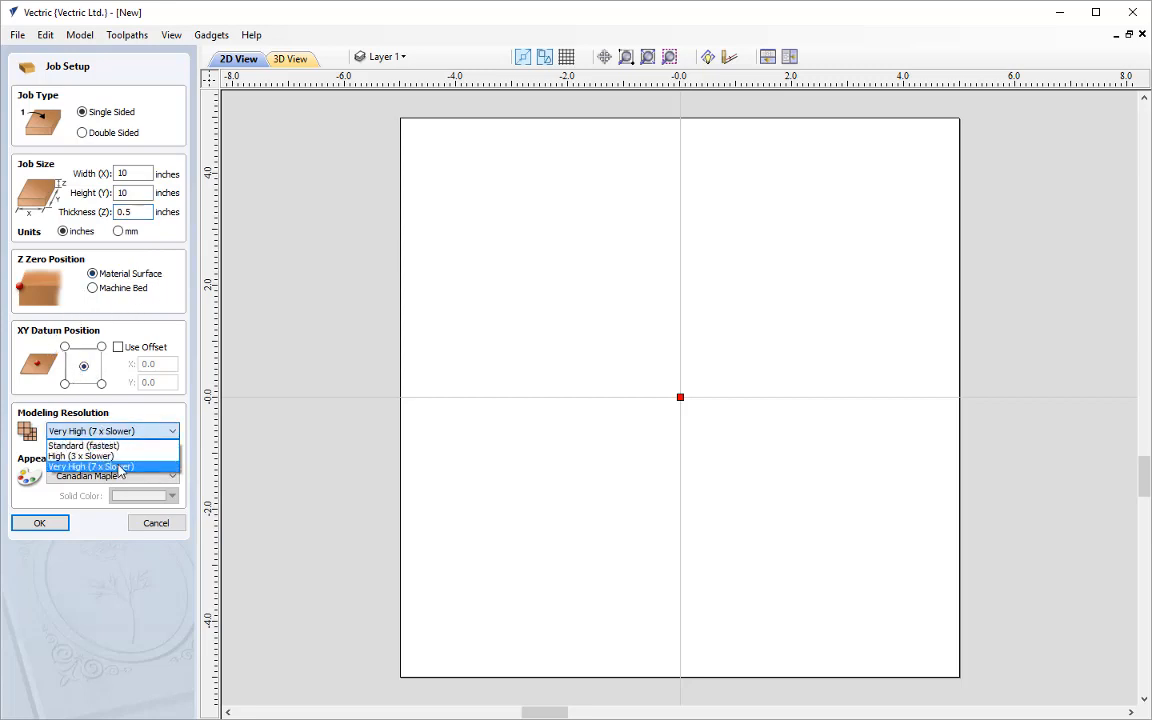
left_click(144, 467)
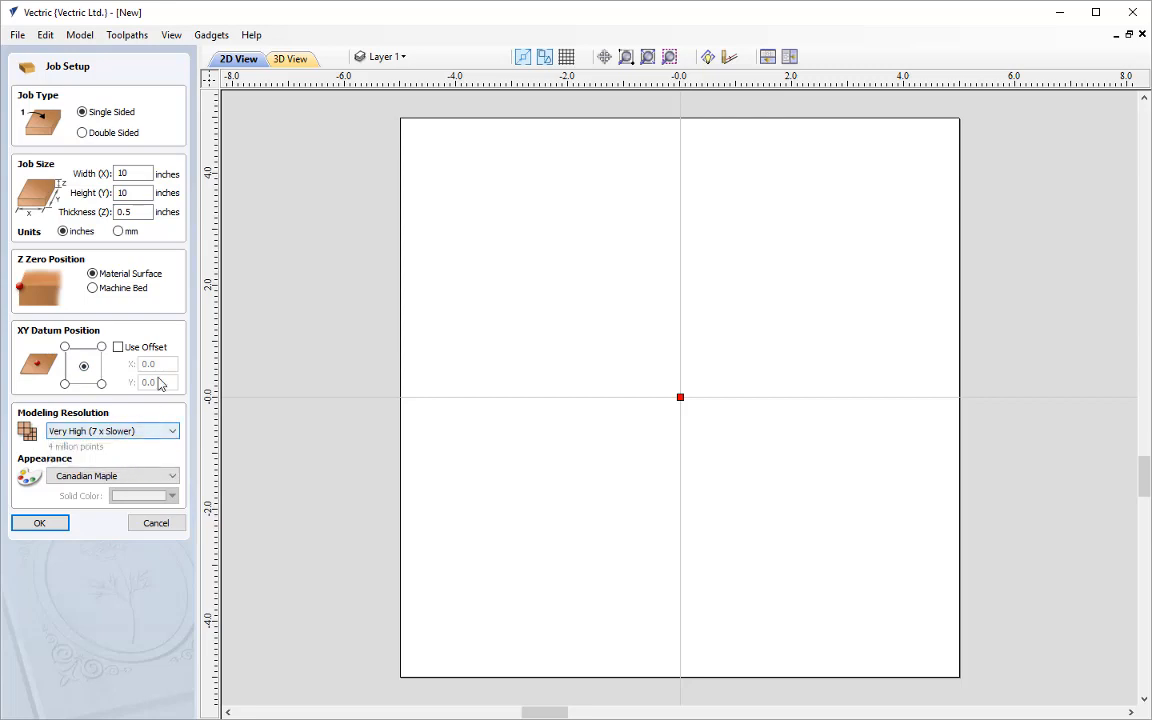
left_click(41, 526)
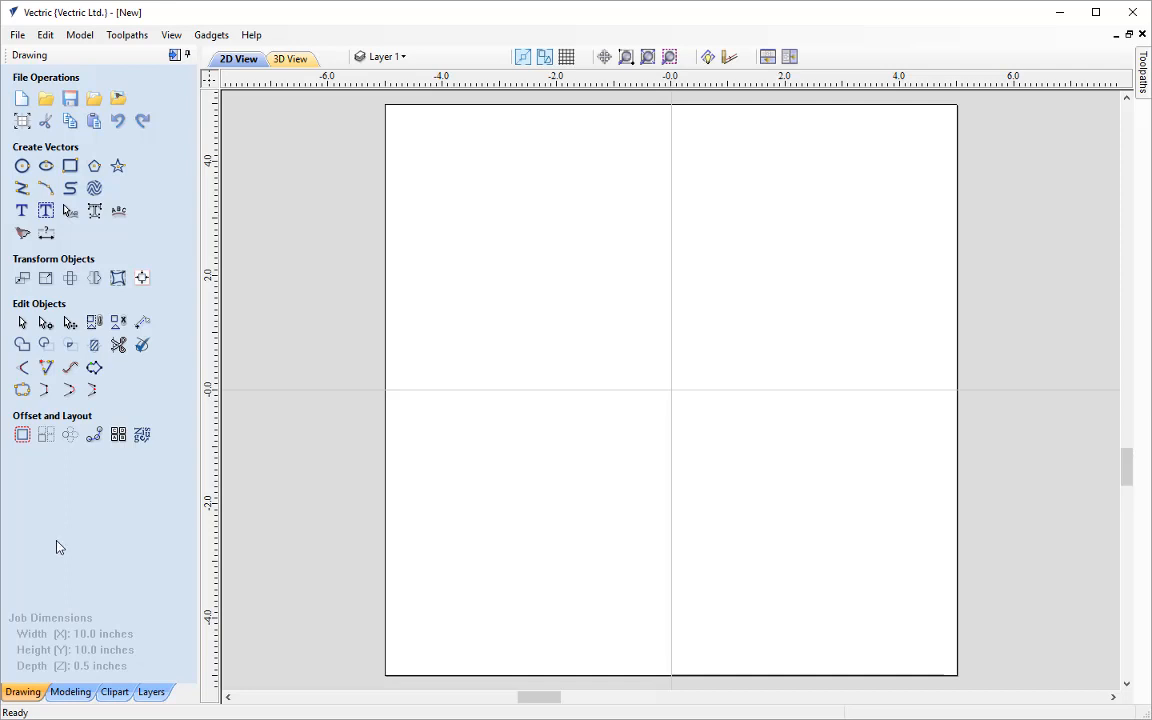
Rename the component level Level 1 as Shield
left_click(76, 691)
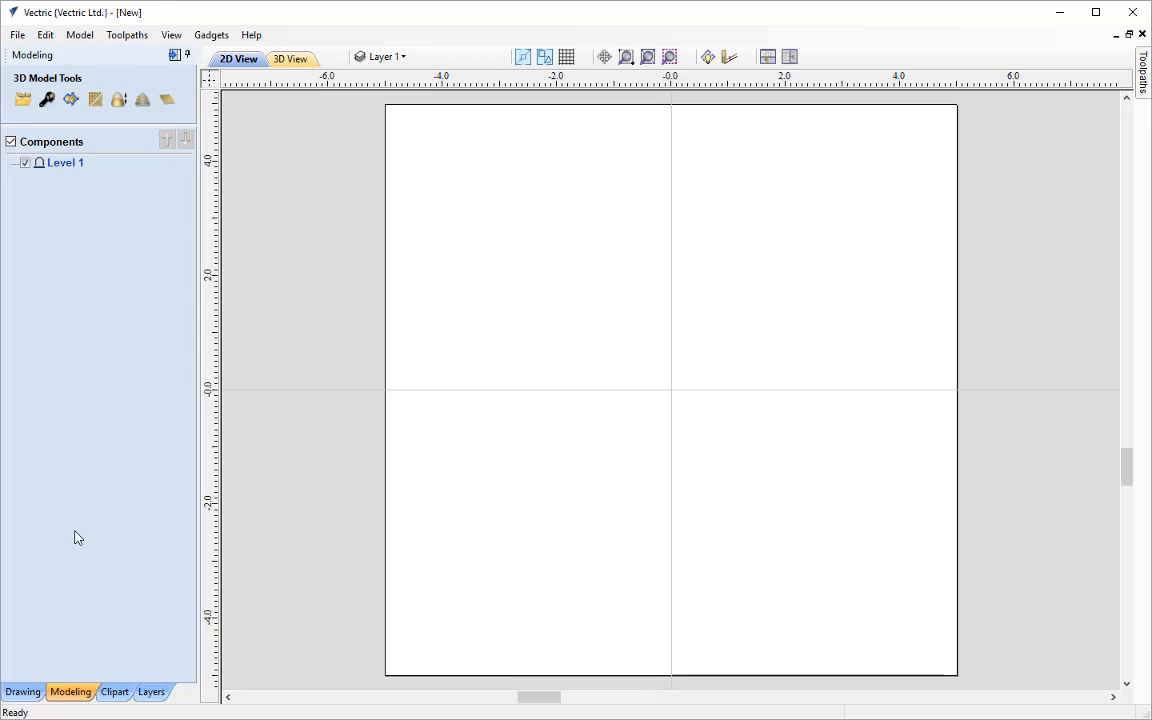
right_click(71, 173)
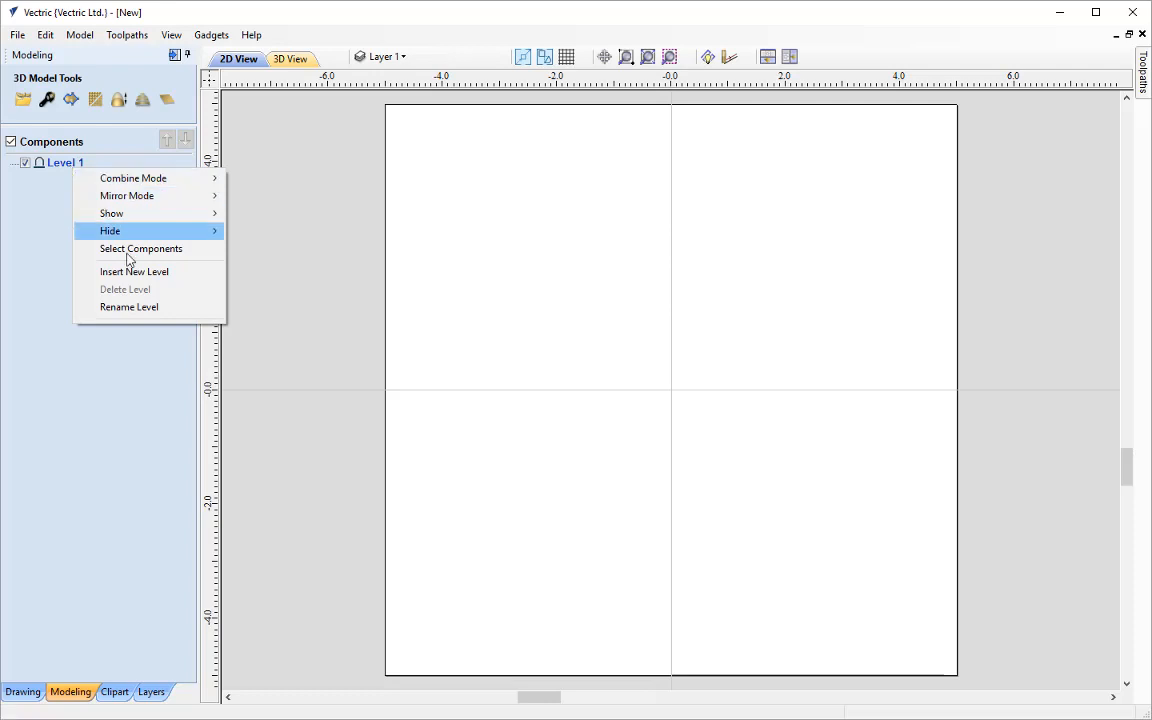
left_click(135, 307)
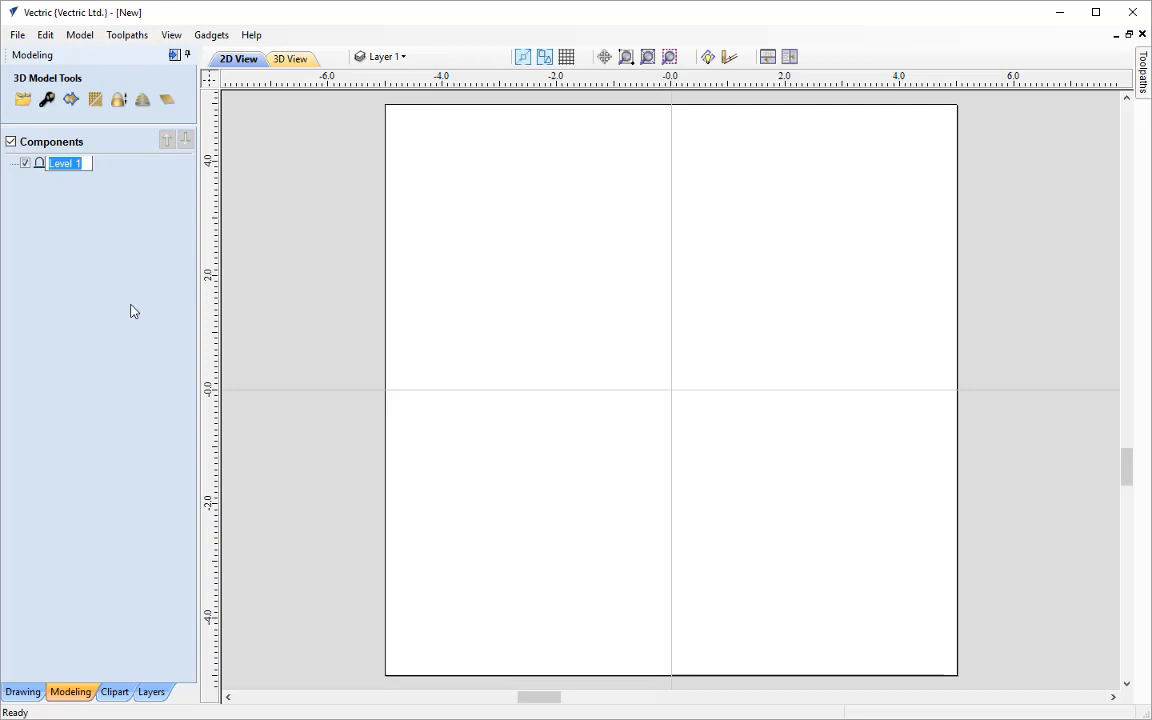
type("Shield")
key("Return")
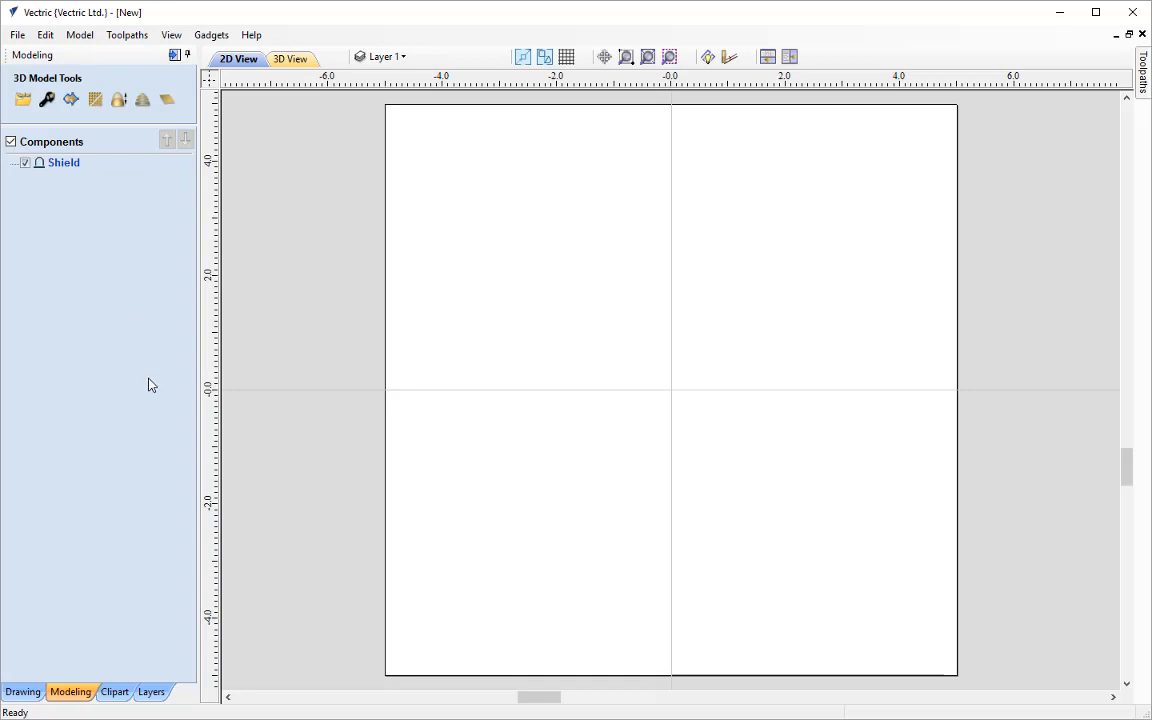
Insert the Shield5-iii clipart from the Panels & Shields folder and enlarge it to about 6.61 by 8.45 inches
left_click(113, 692)
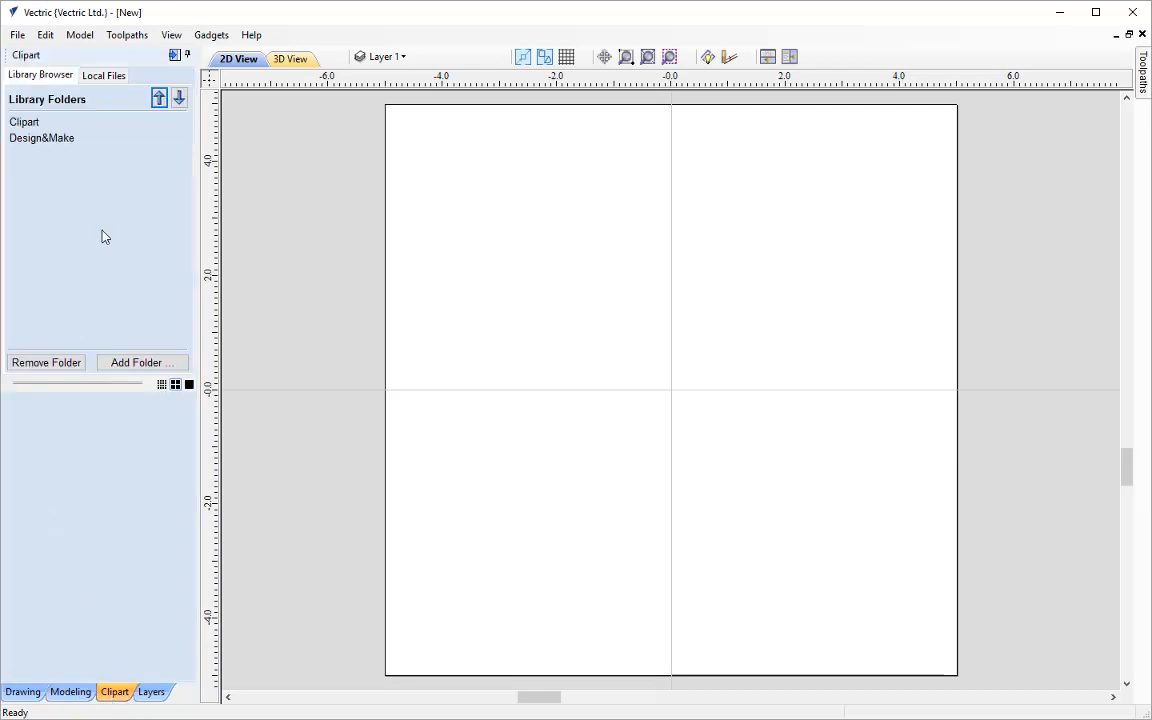
double_click(27, 122)
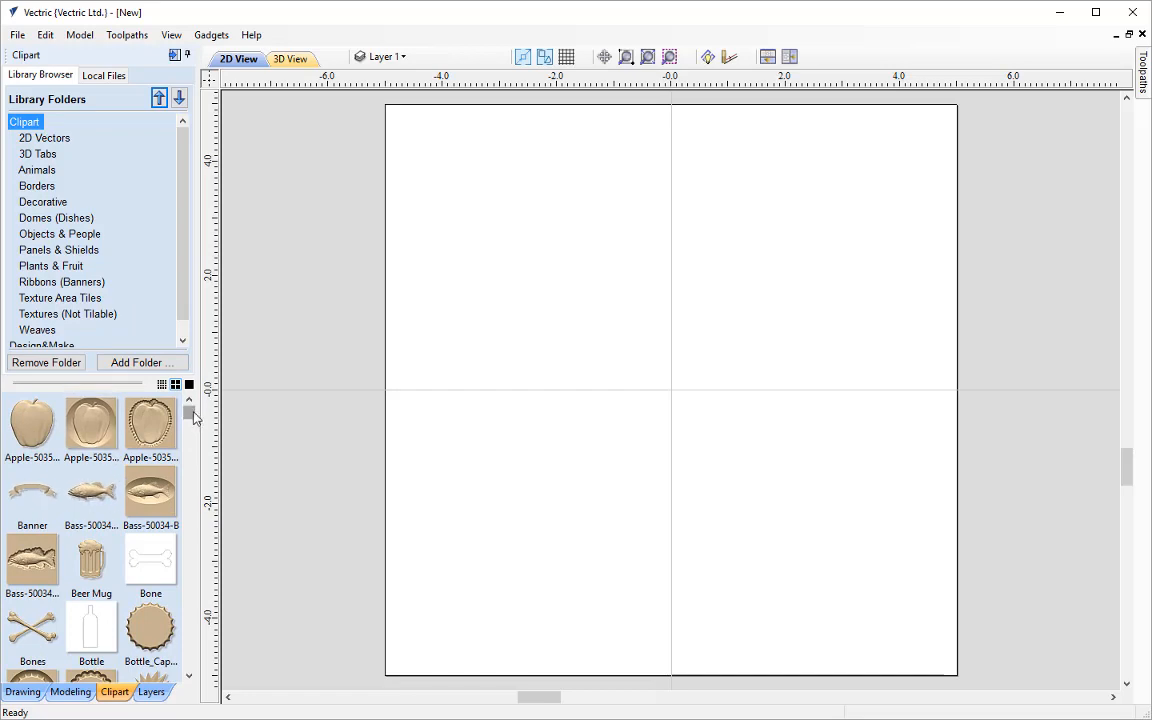
scroll(188, 436, "down", 10)
left_click_drag(194, 445, 188, 405)
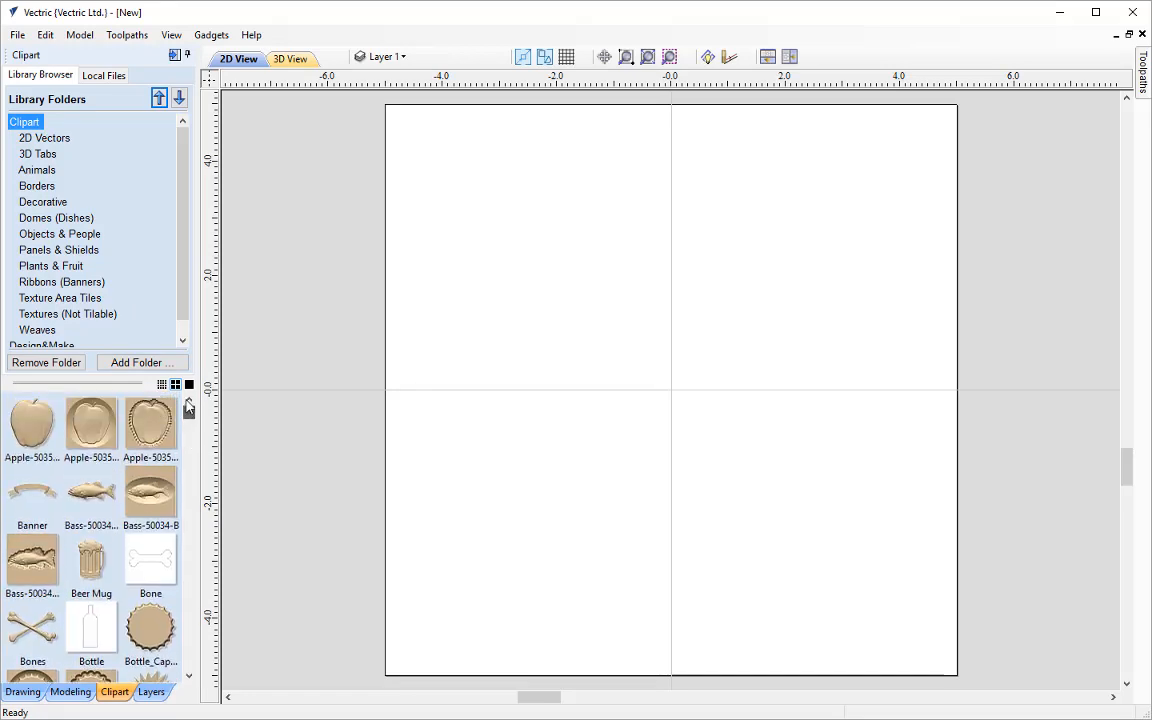
left_click(79, 252)
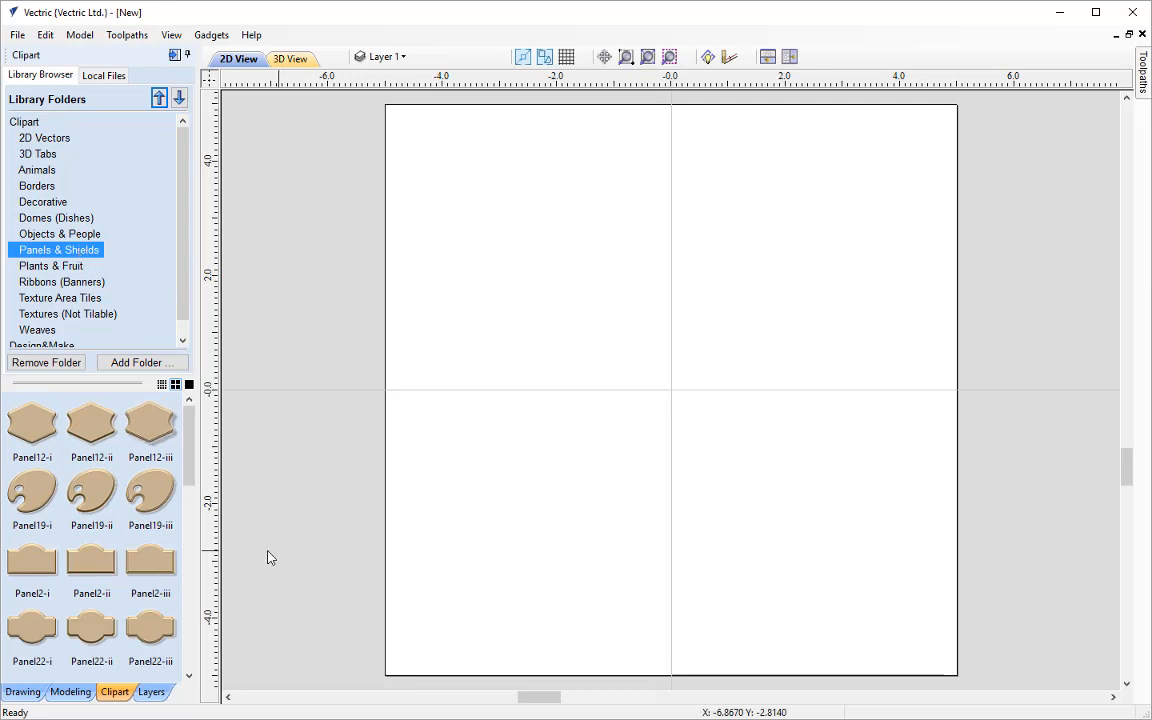
left_click_drag(192, 447, 185, 633)
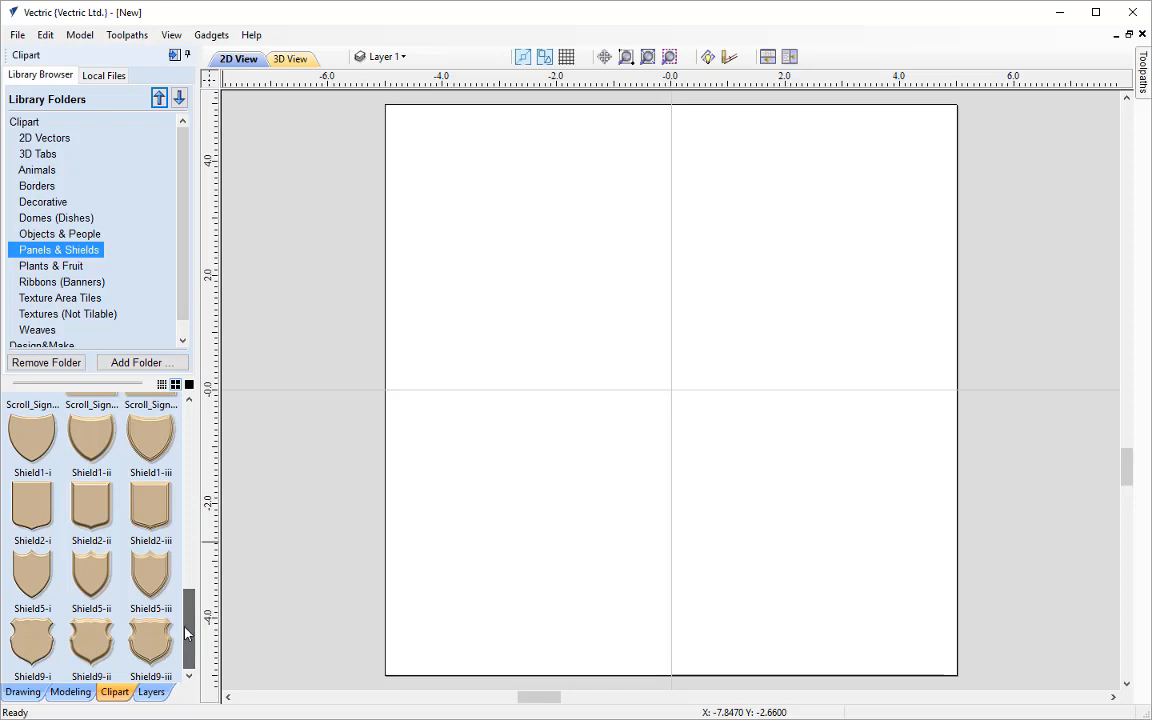
double_click(147, 576)
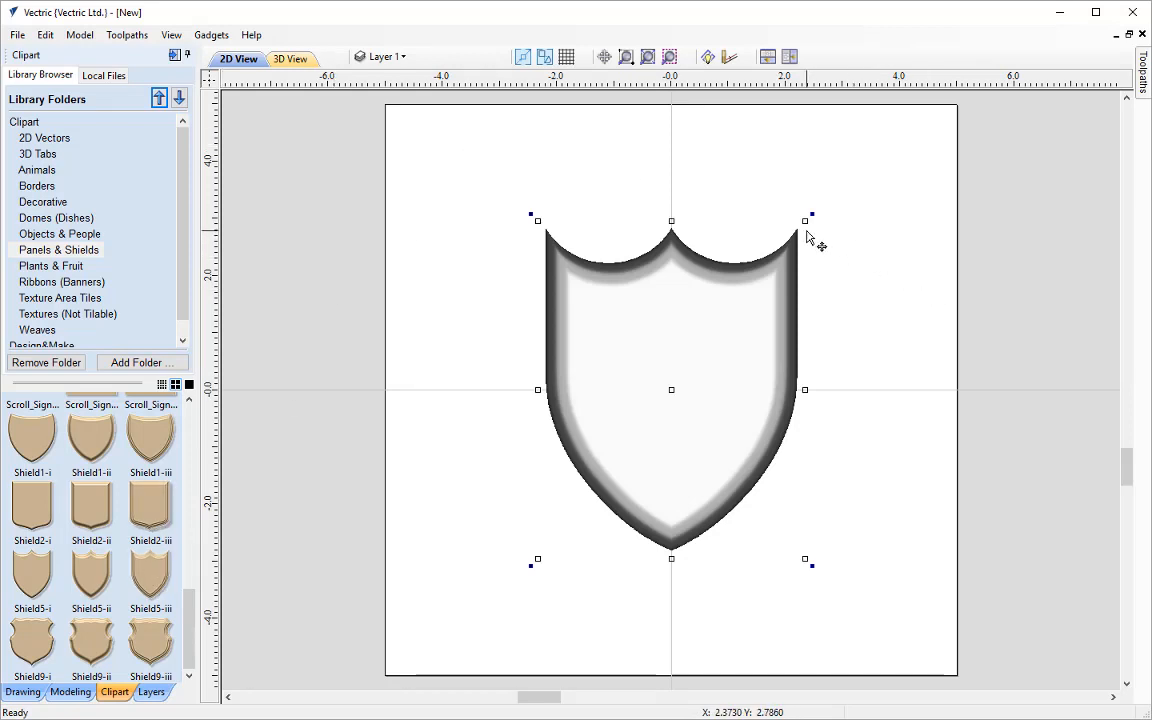
left_click_drag(807, 221, 855, 204)
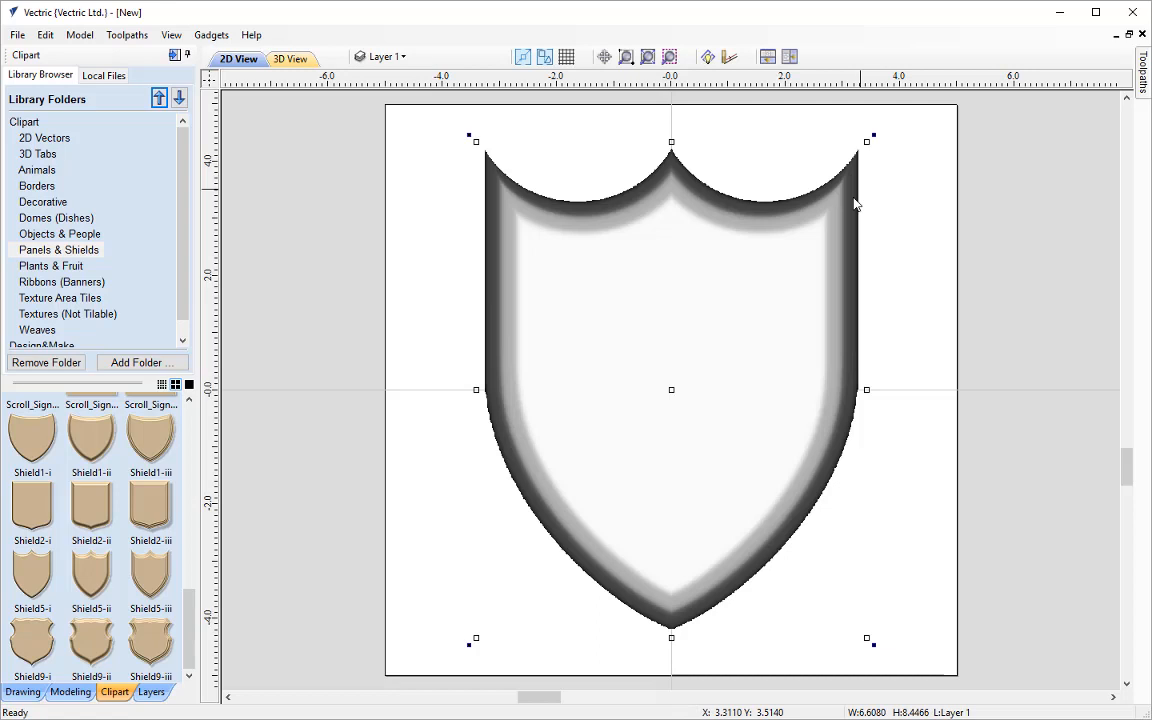
Arrange the 2D and 3D views side by side and deselect the shield component
left_click(790, 57)
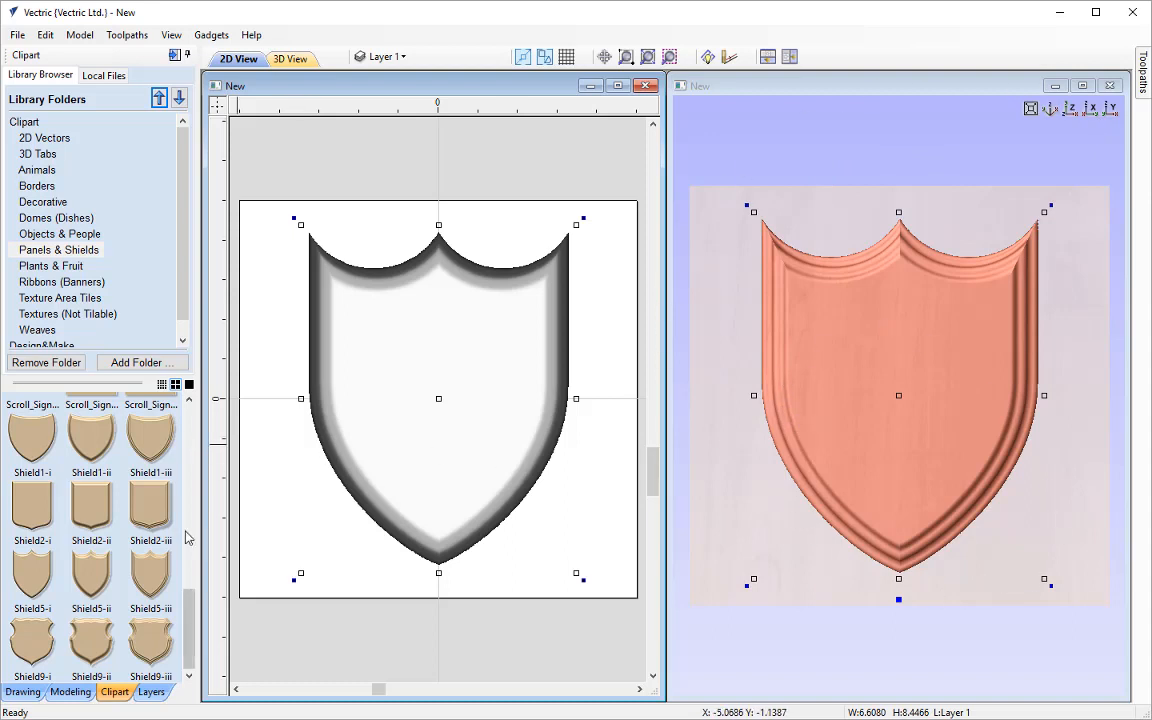
left_click(71, 691)
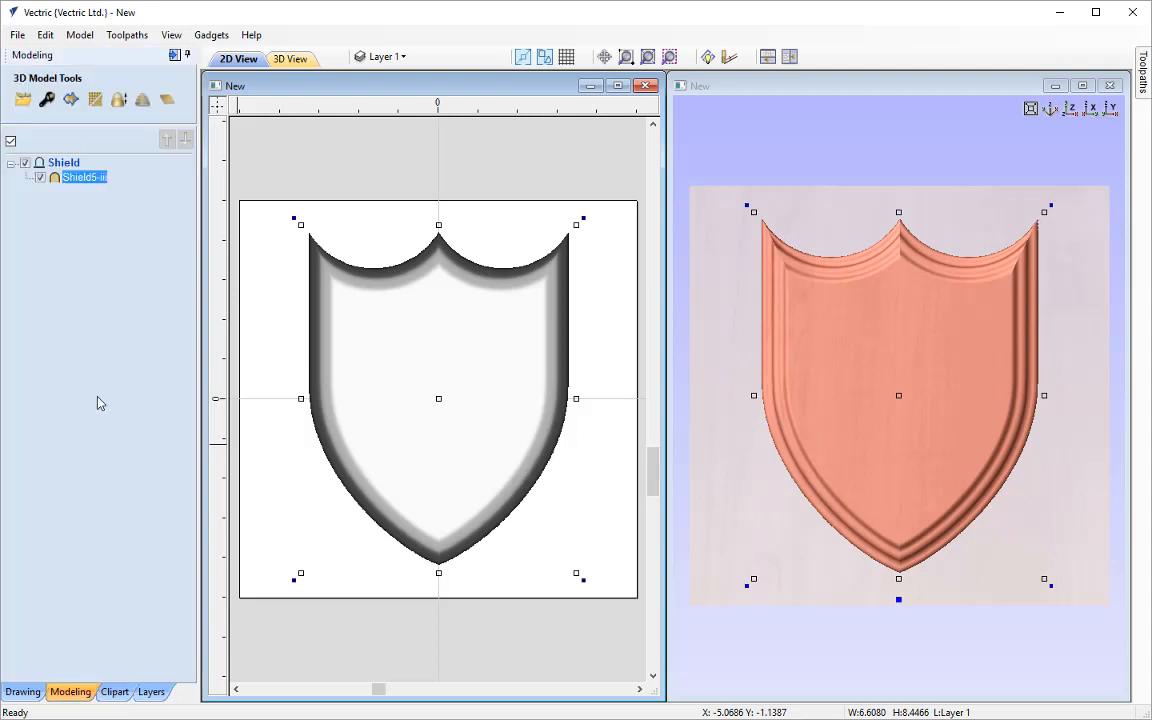
left_click(99, 403)
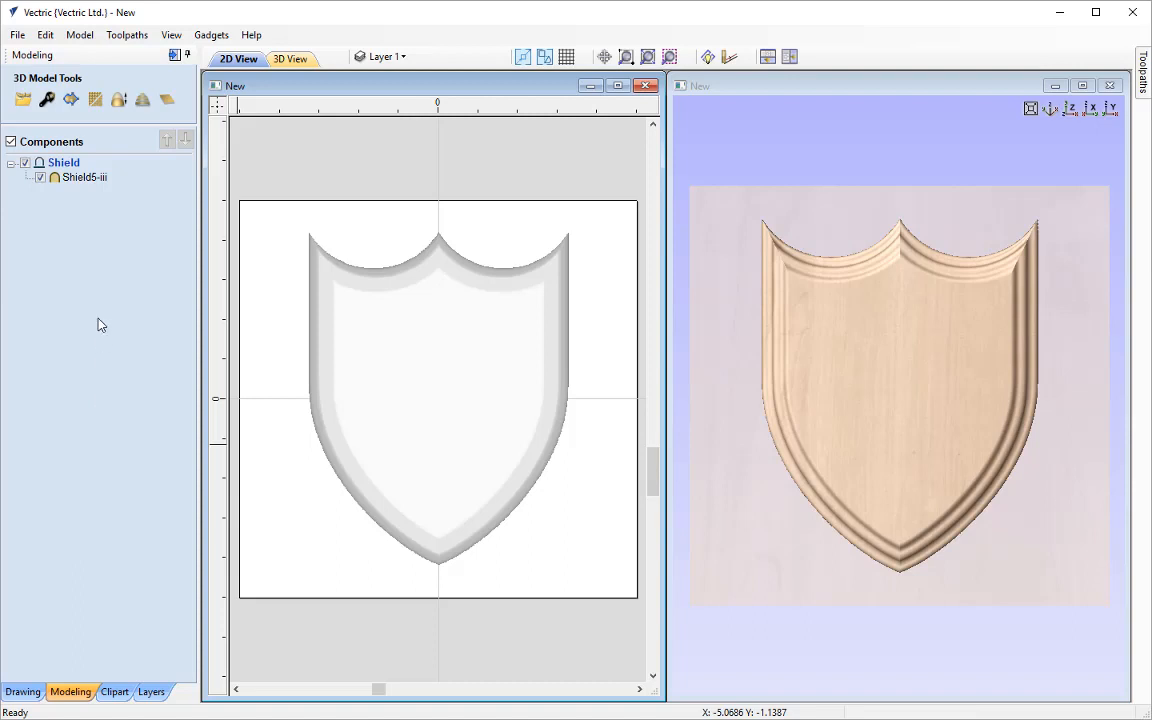
Insert a new component level above Shield and name it Details
right_click(68, 170)
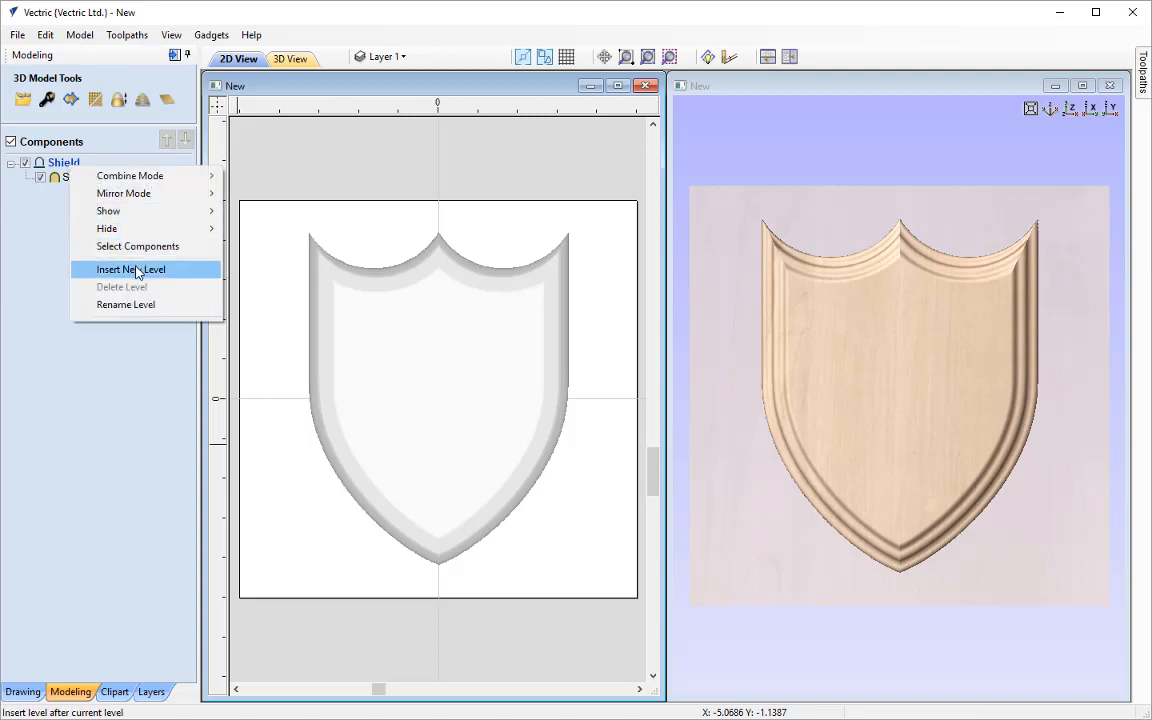
left_click(174, 270)
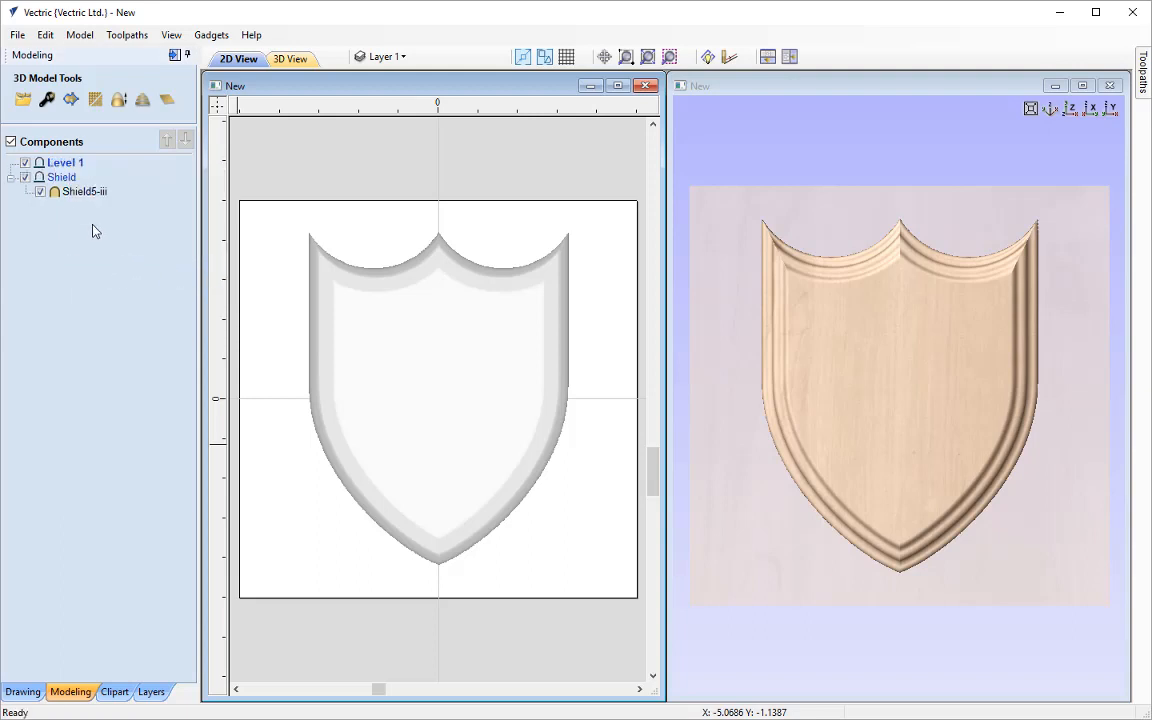
right_click(77, 170)
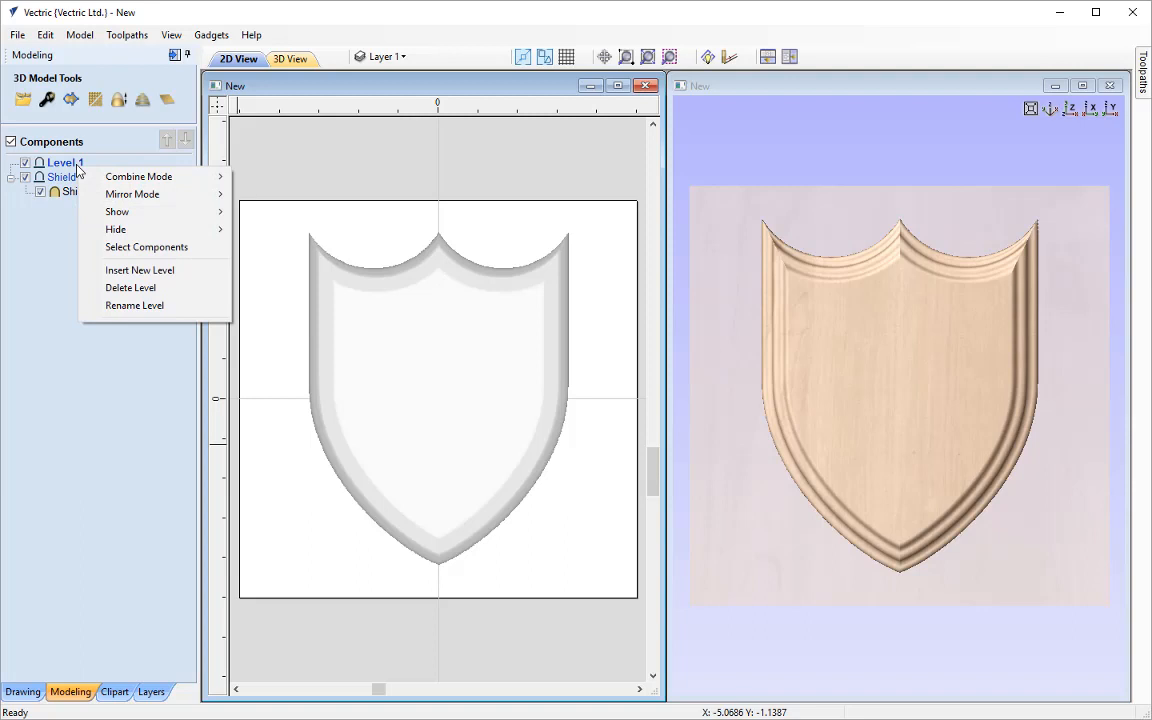
left_click(160, 306)
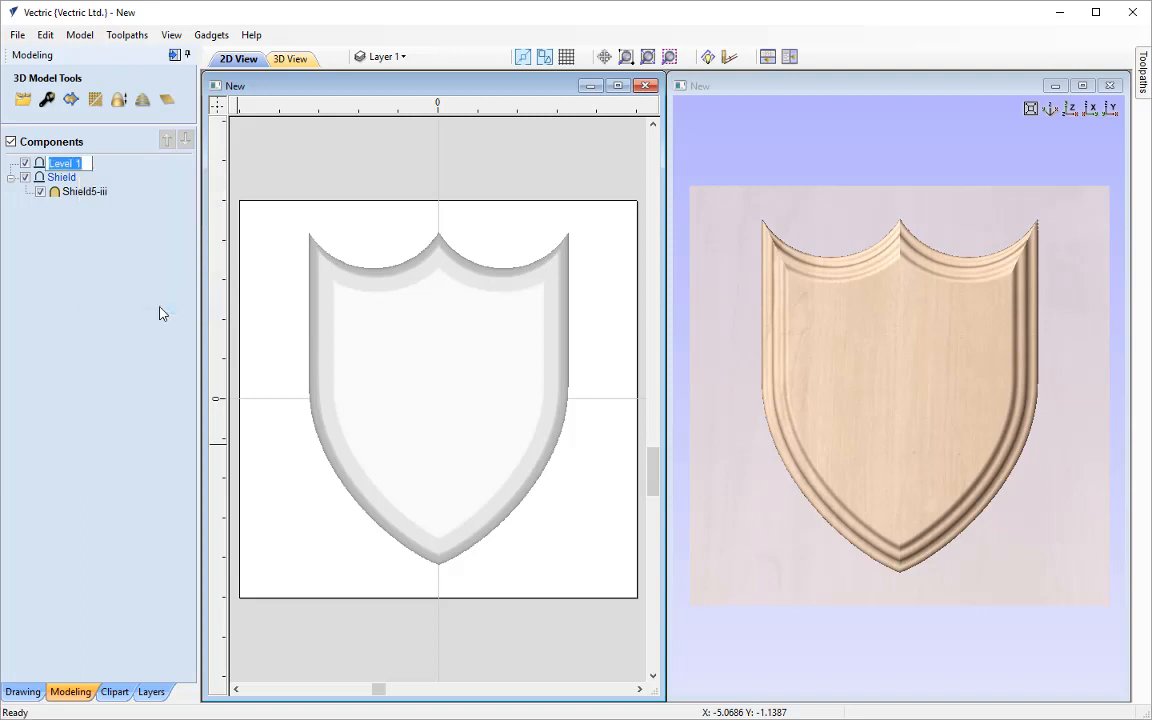
type("Details")
key("Return")
Insert the Crown_1-57712-A clipart from the Decorative folder, shrink it to about 4.06 by 2.00 inches and move it slightly up the shield
left_click(120, 692)
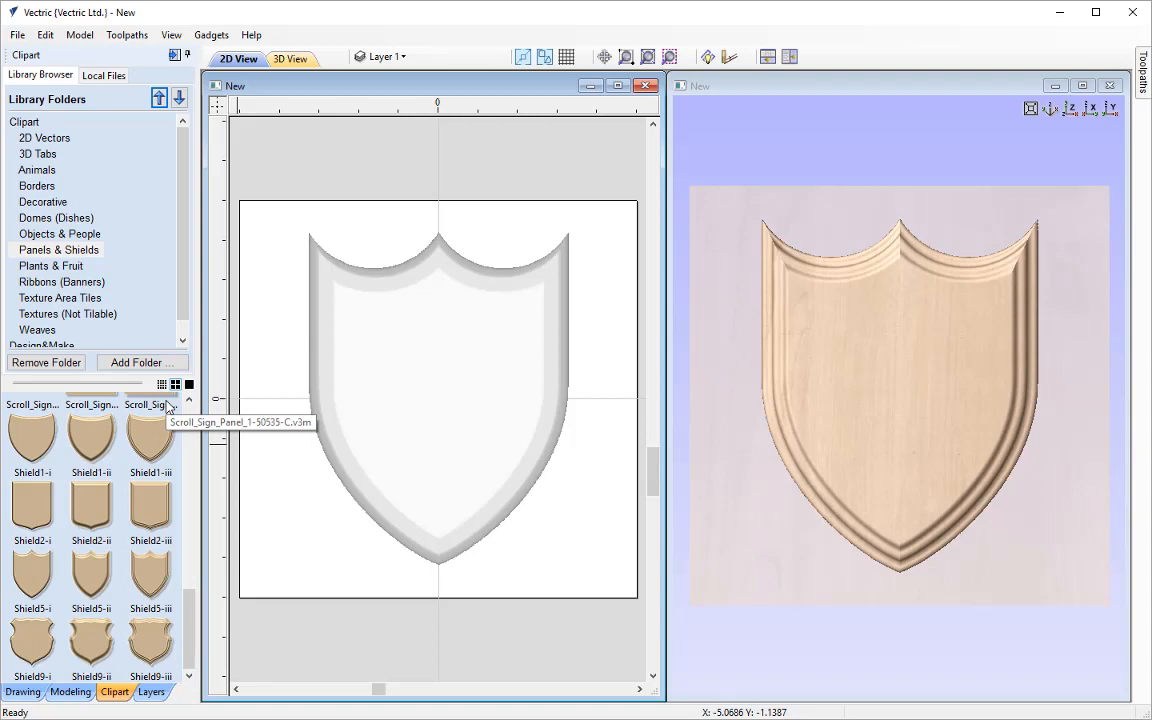
left_click(45, 202)
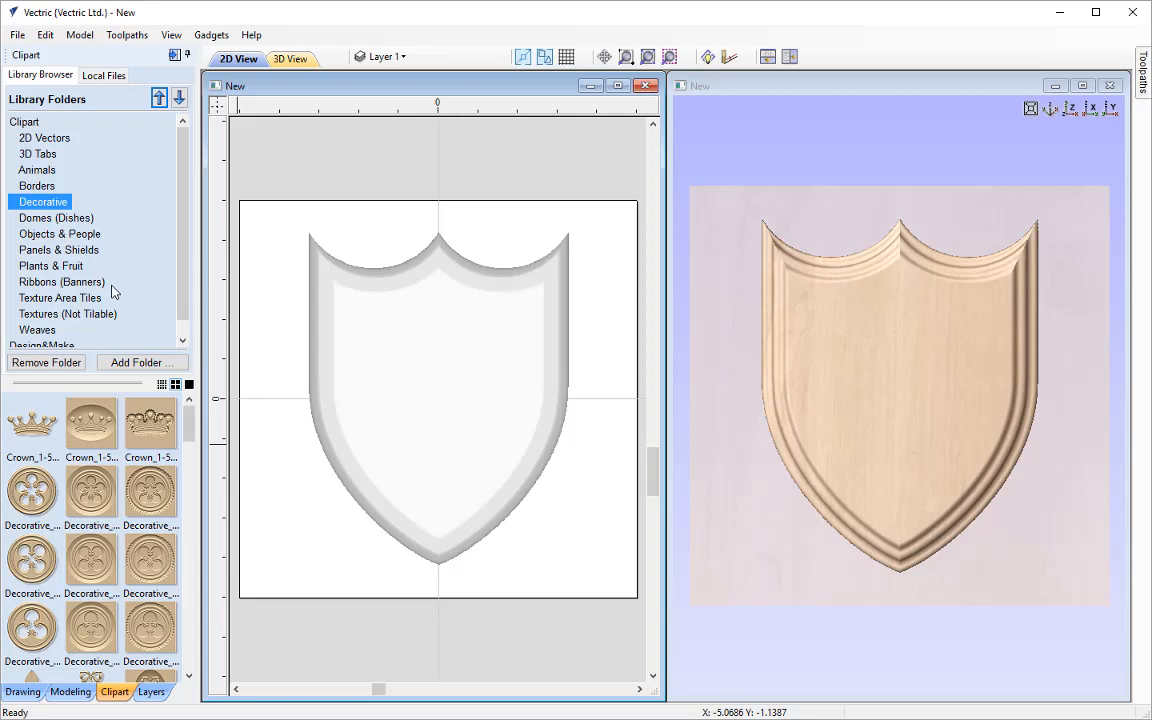
double_click(35, 428)
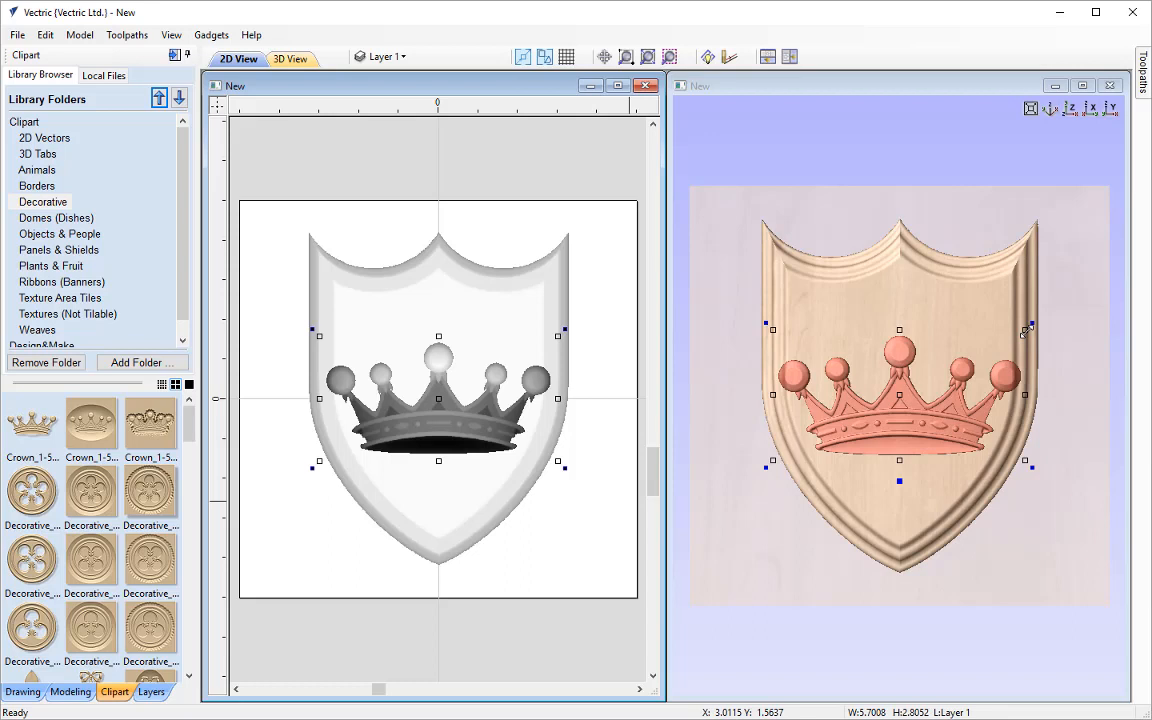
left_click_drag(1027, 331, 1000, 358)
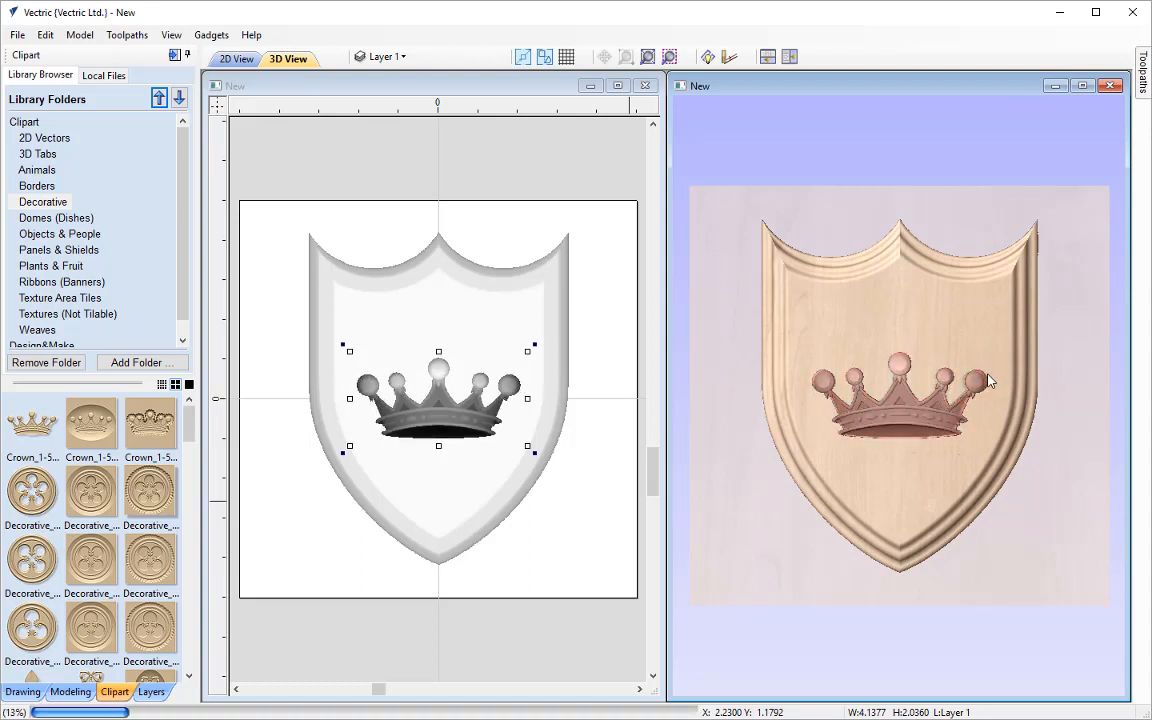
left_click(945, 402)
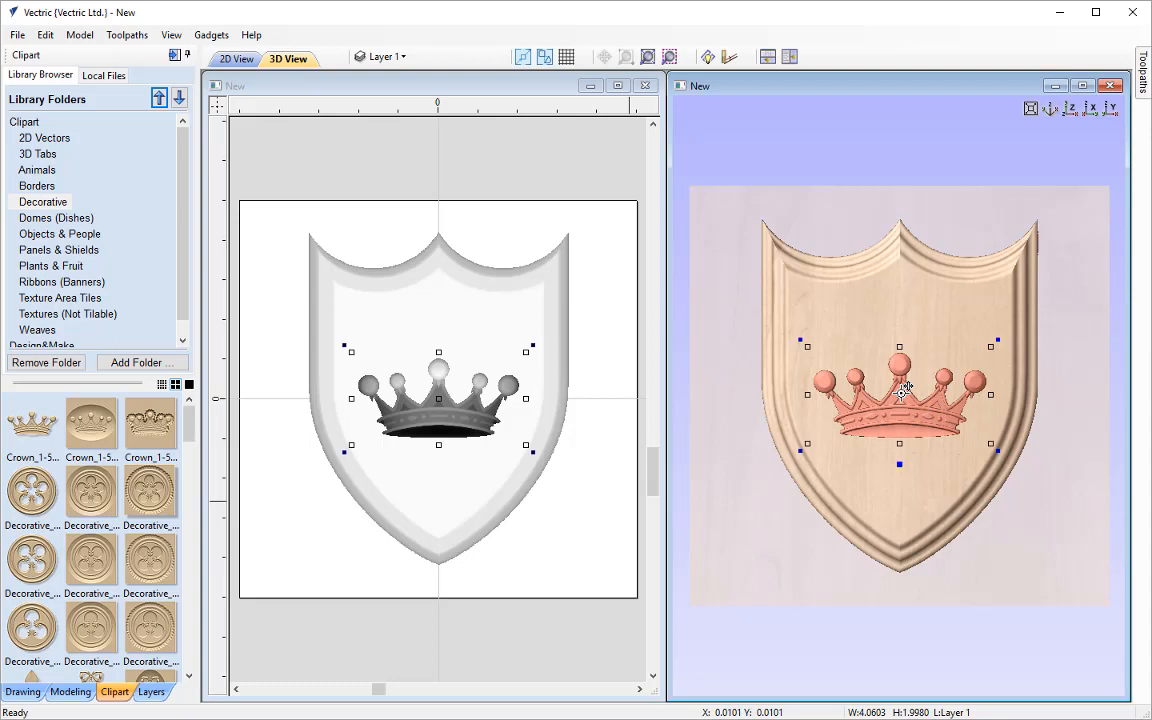
mouse_move(901, 393)
left_mouse_down()
mouse_move(872, 386)
mouse_move(899, 372)
left_mouse_up()
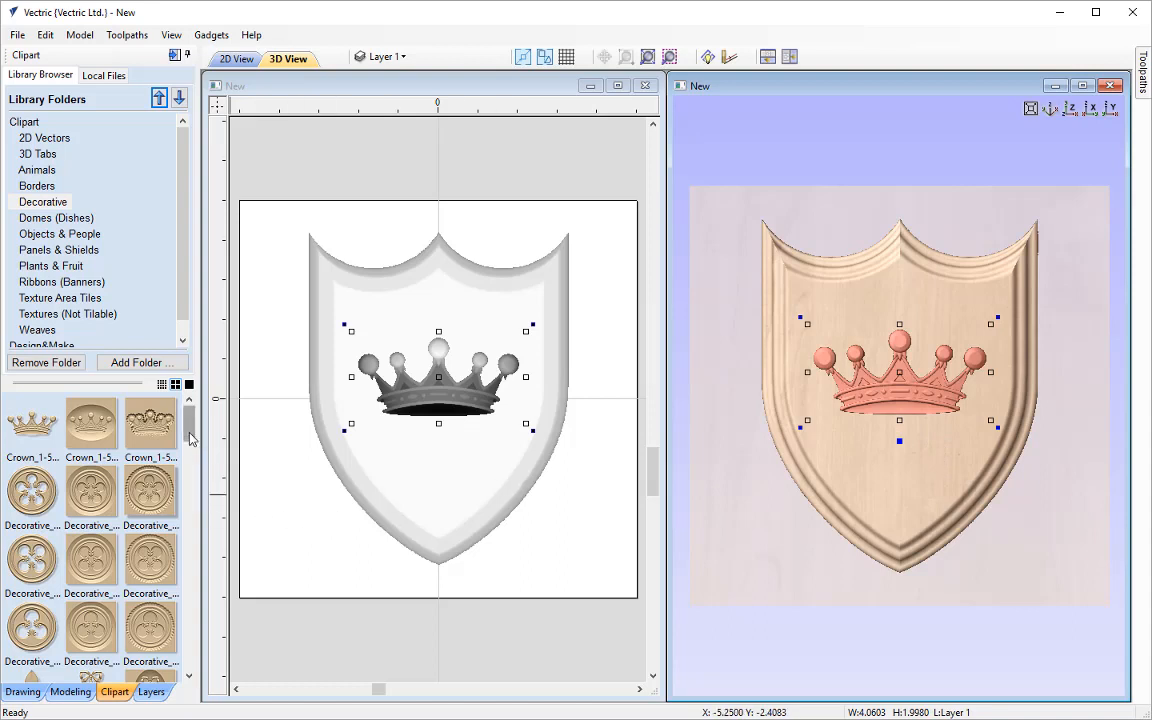
Insert the Three_Feathers-57759-A clipart, shrink it to about 2.99 by 2.84 inches and move it up so the plumes rise above the crown's base
left_click_drag(190, 438, 191, 672)
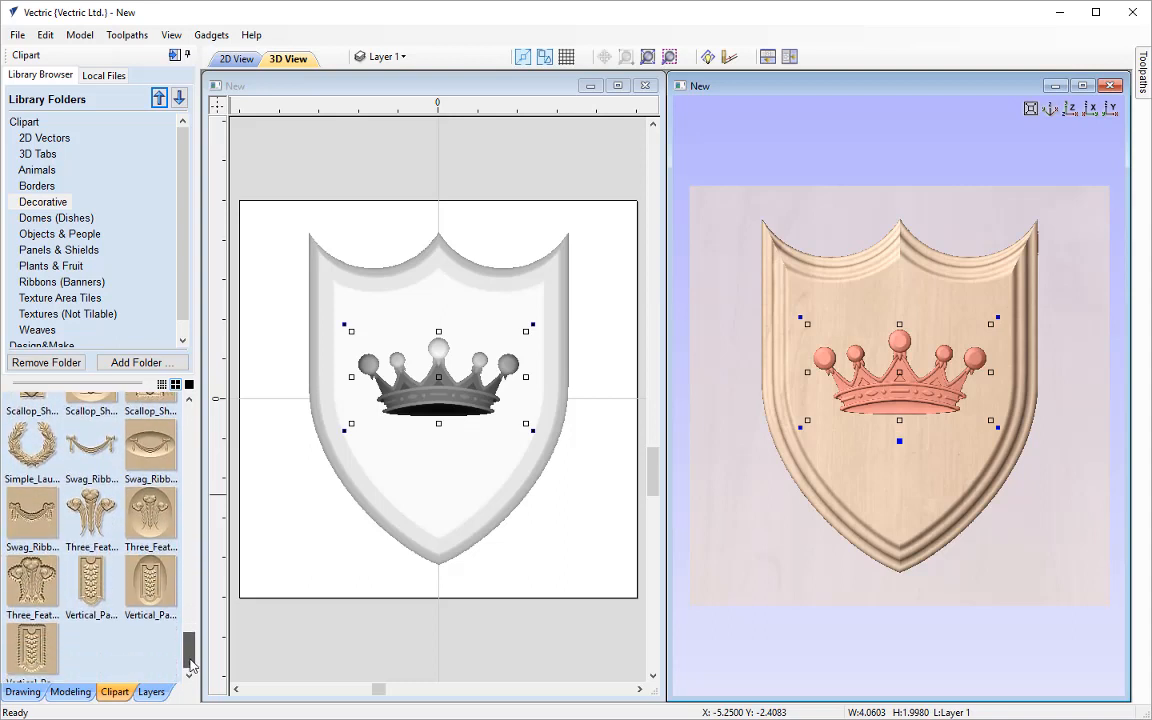
double_click(93, 521)
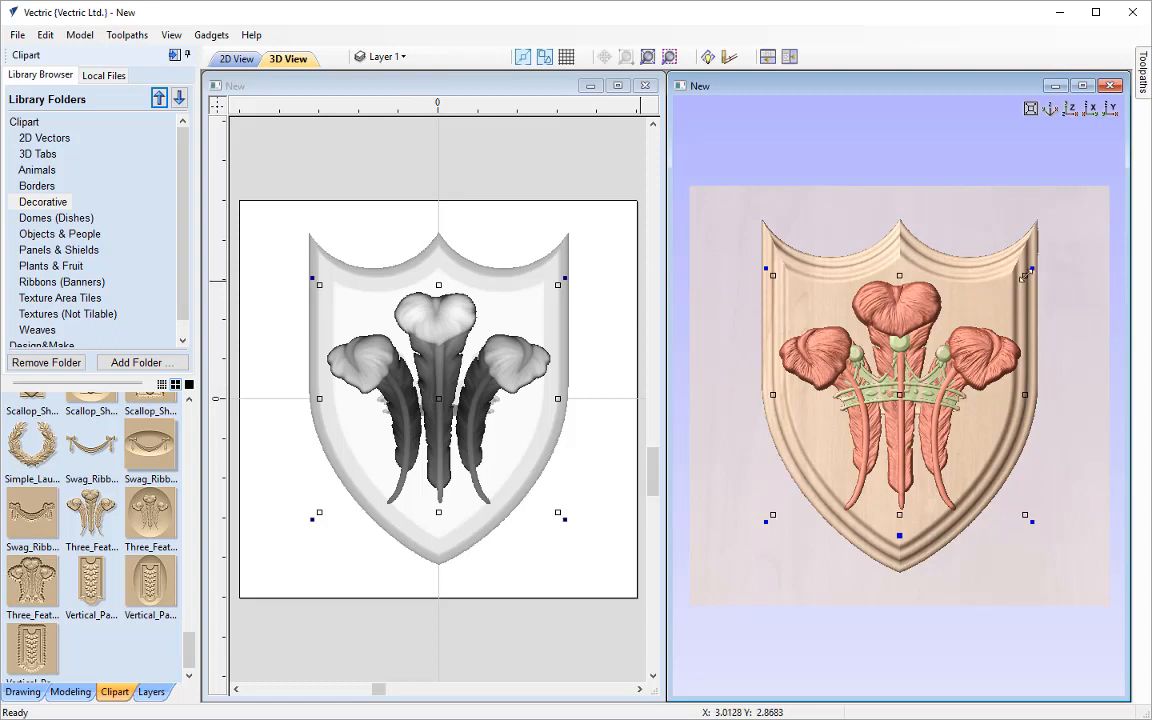
left_click_drag(1024, 277, 970, 335)
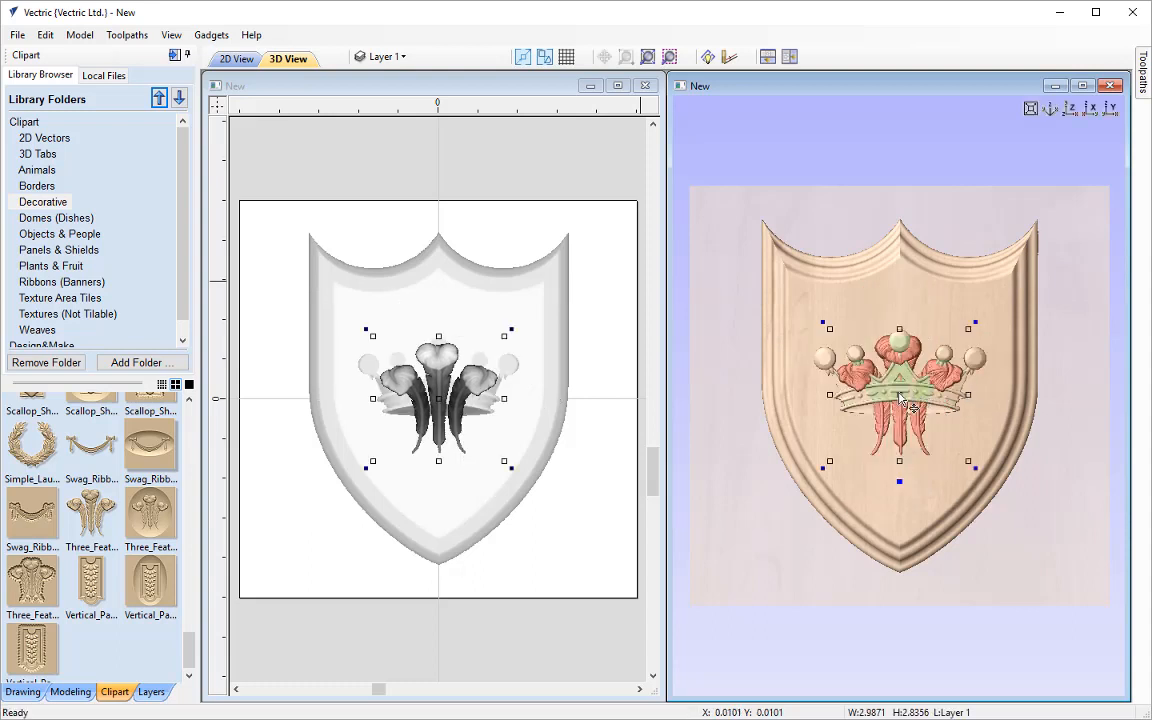
left_click_drag(906, 402, 914, 331)
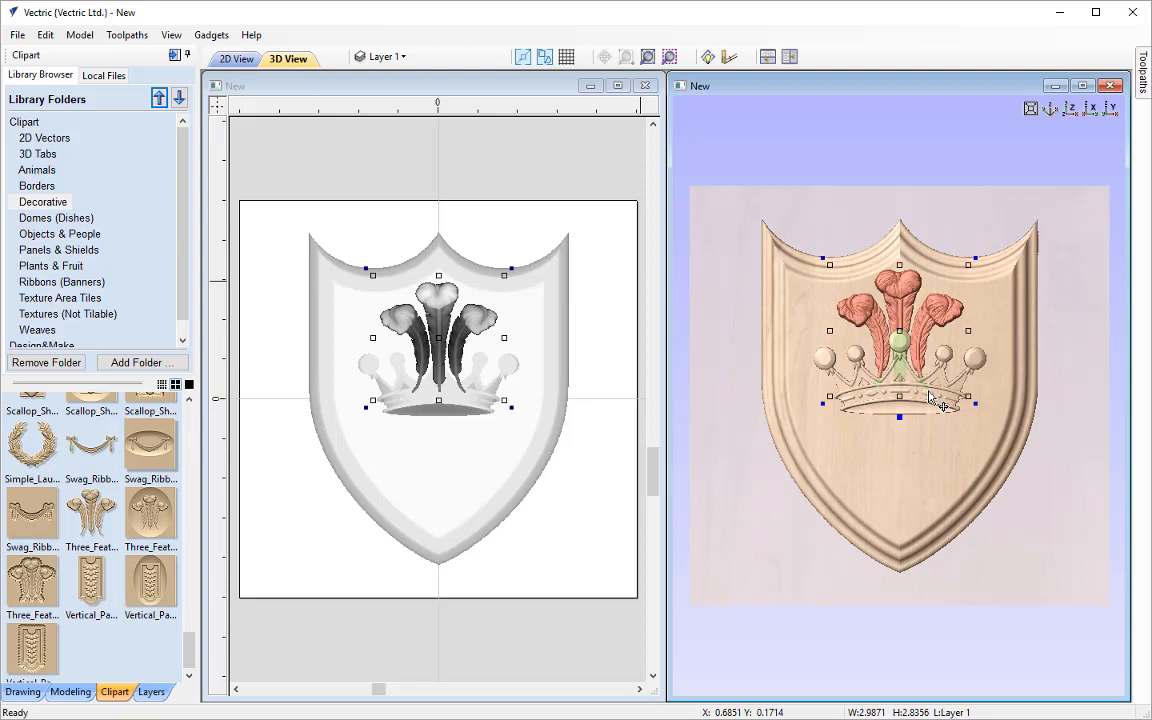
left_click(978, 484)
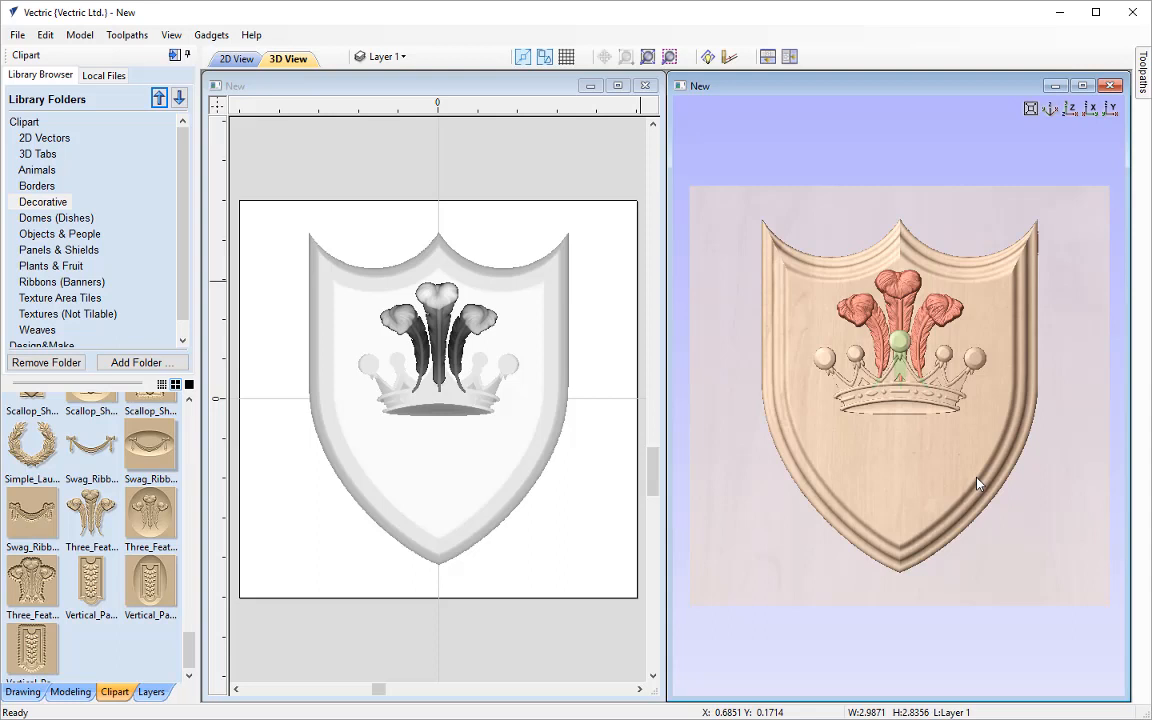
left_click(902, 317)
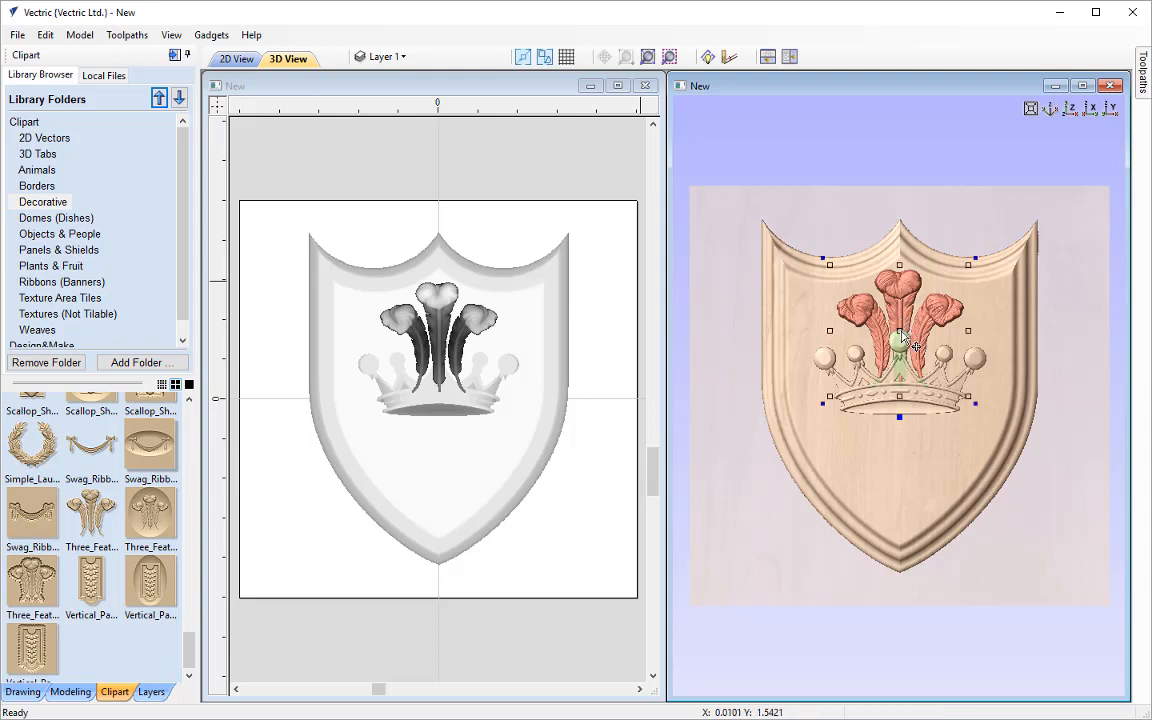
Nudge the three feathers into place above the crown and deselect them
left_click_drag(914, 345, 902, 336)
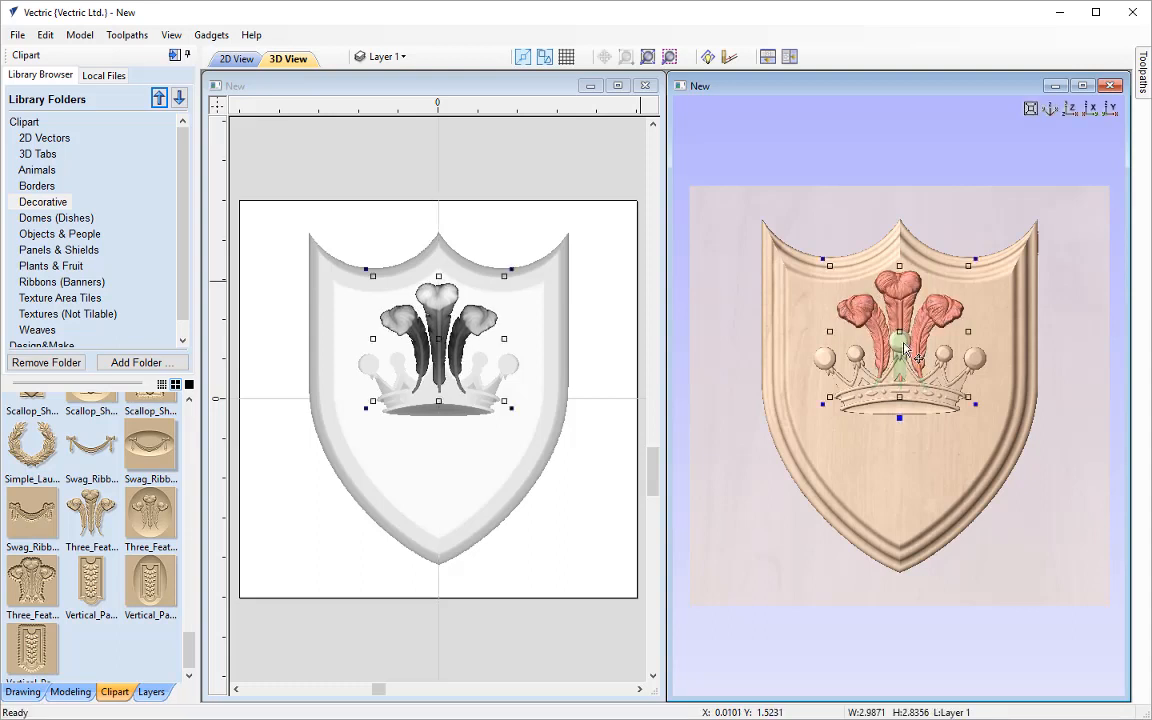
left_click(966, 466)
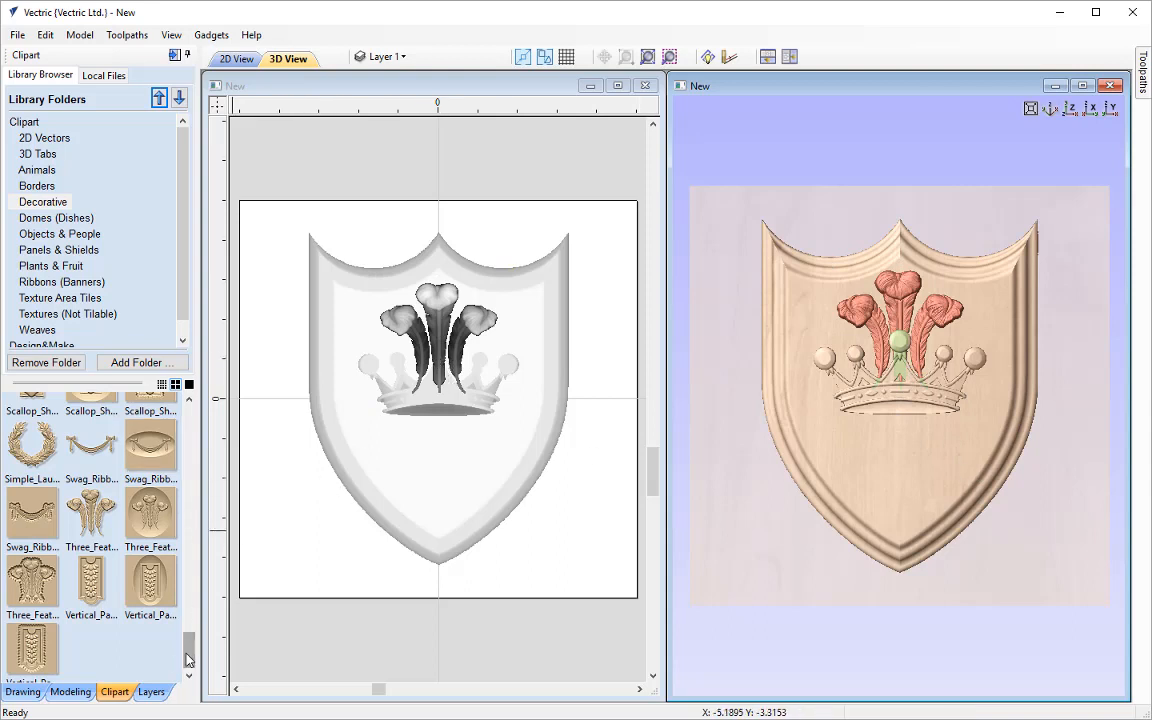
Insert the Fleur_de_Lys1 clipart, shrink it to about 2.23 by 3.21 inches, centre it below the crown with its tip over the band, and deselect it
left_click_drag(188, 660, 198, 444)
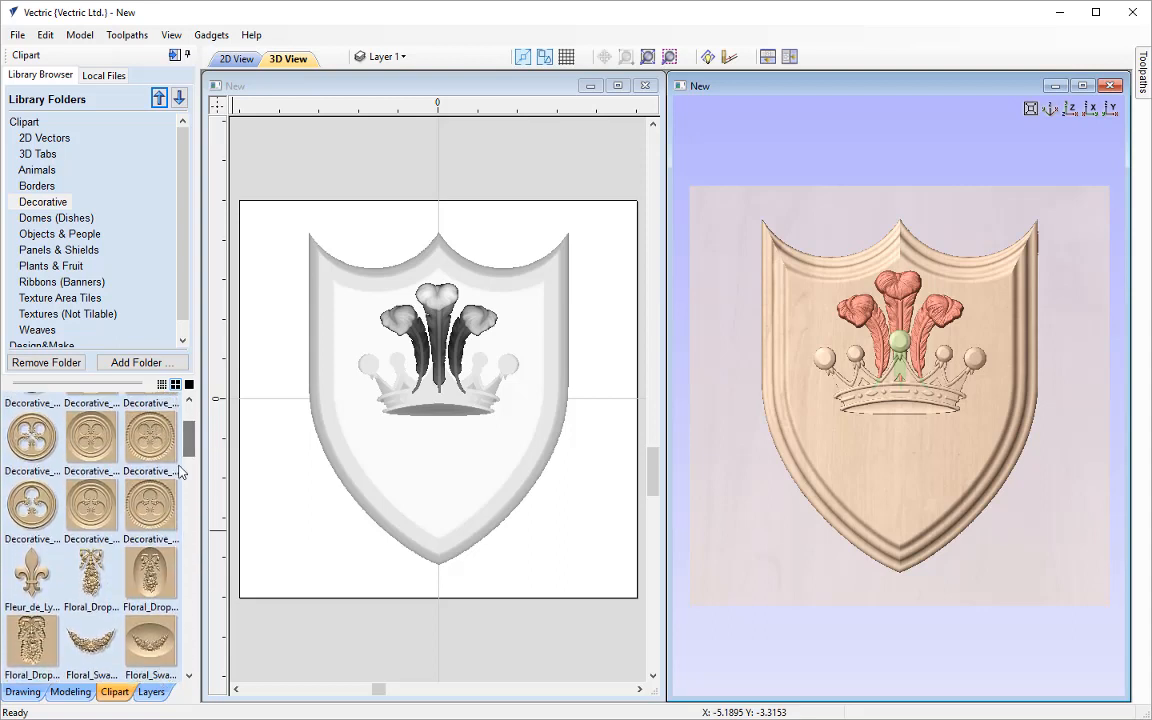
double_click(35, 572)
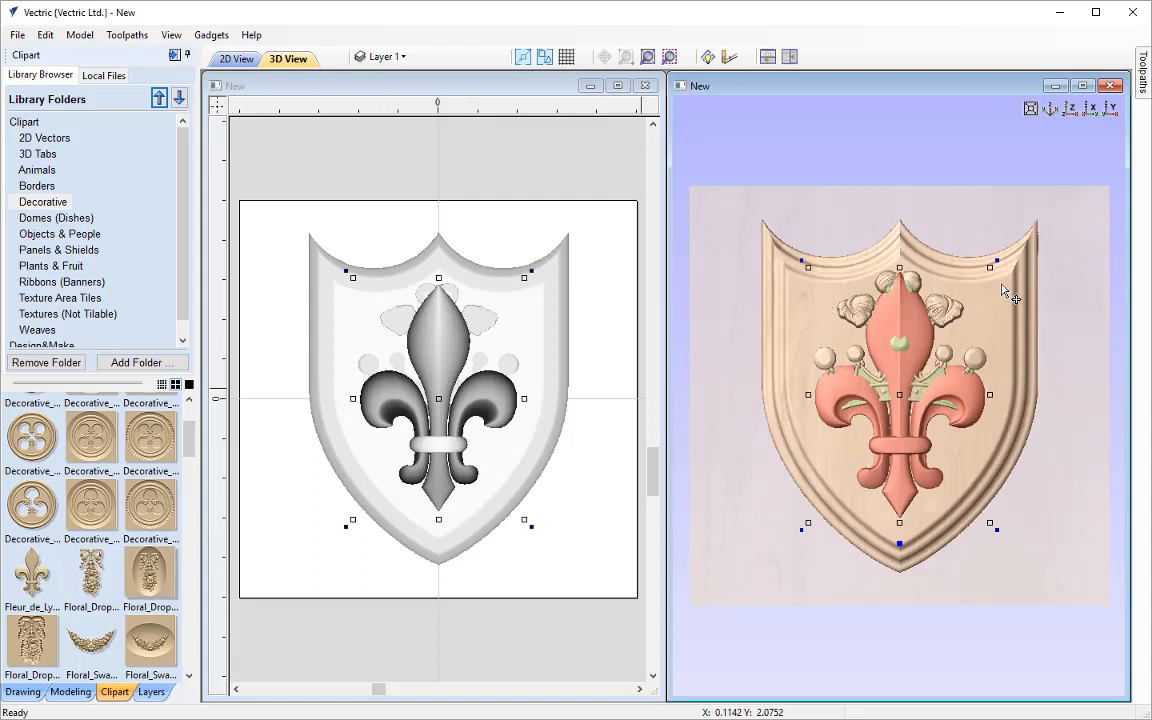
left_click_drag(990, 268, 955, 349, "alt")
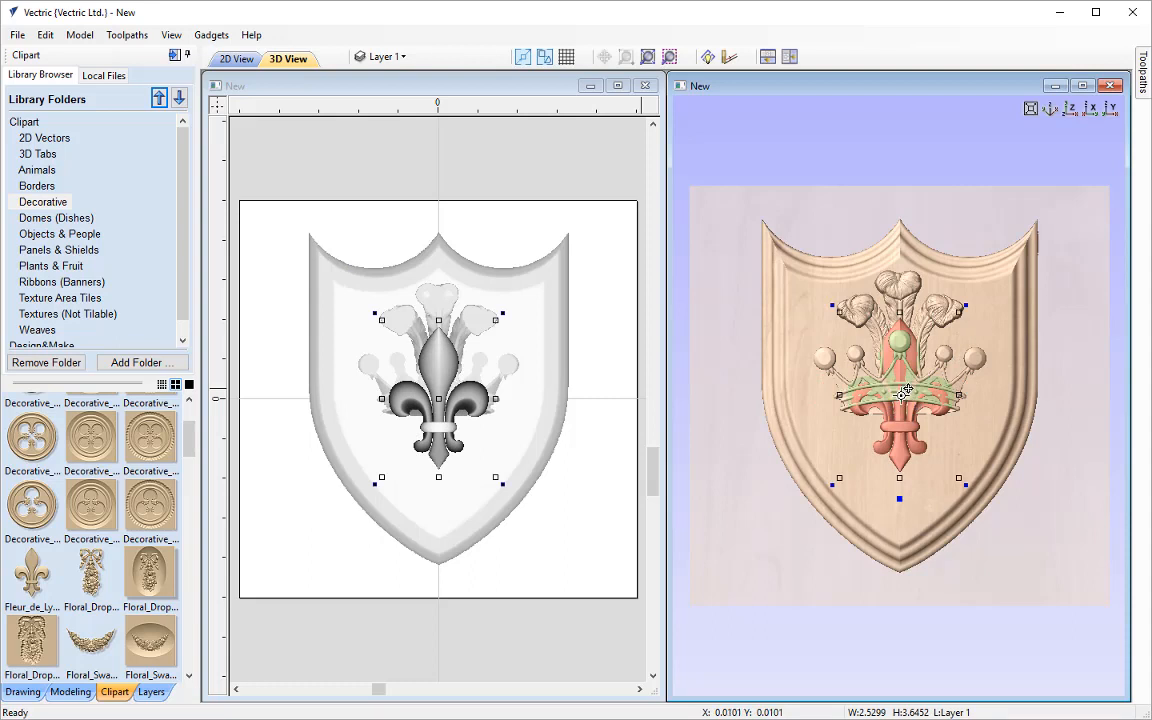
left_click_drag(903, 393, 899, 441)
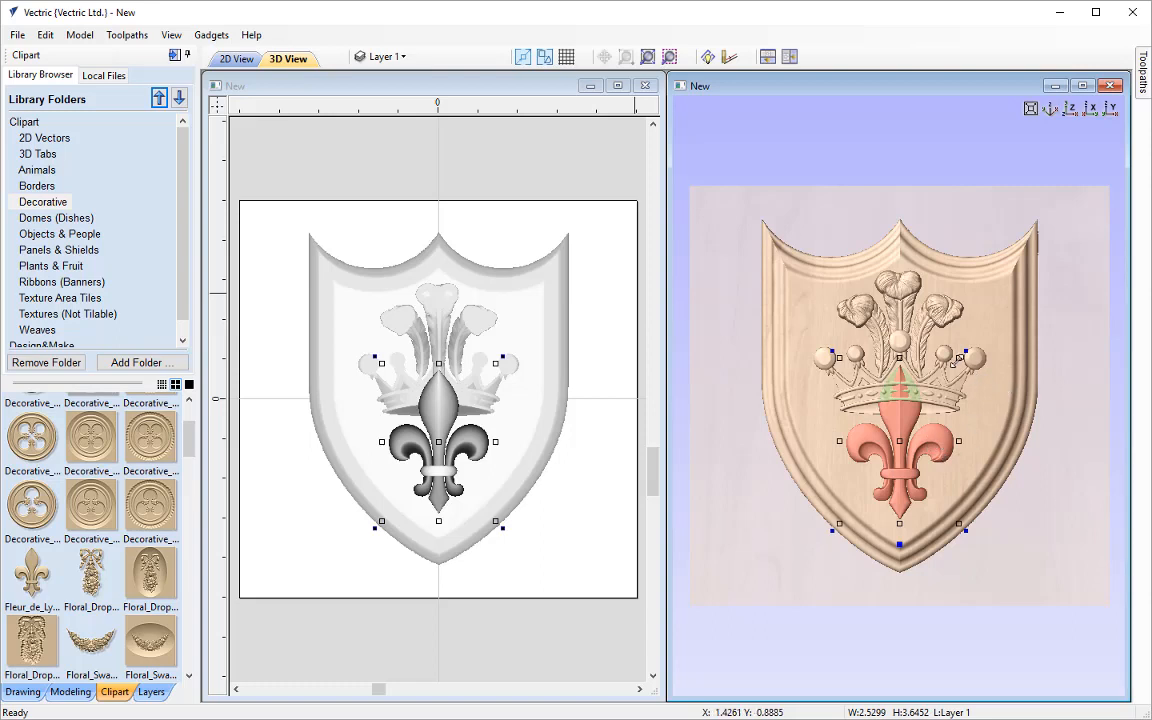
left_click_drag(957, 361, 946, 390)
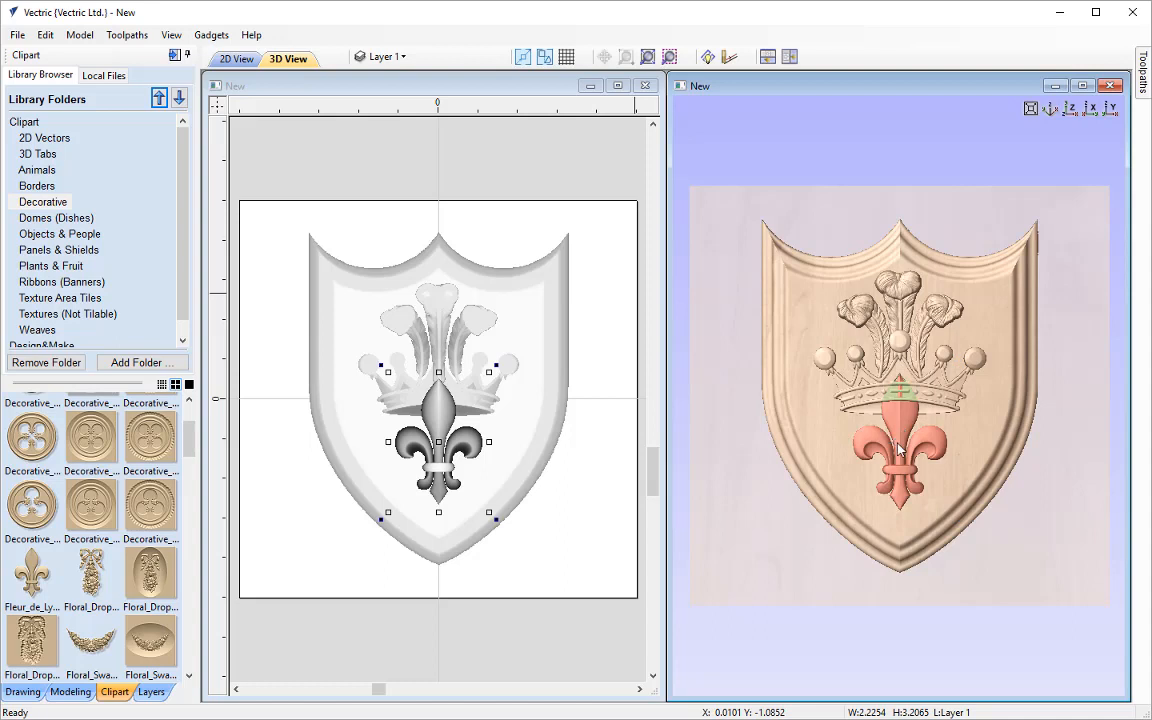
left_click_drag(897, 443, 896, 464)
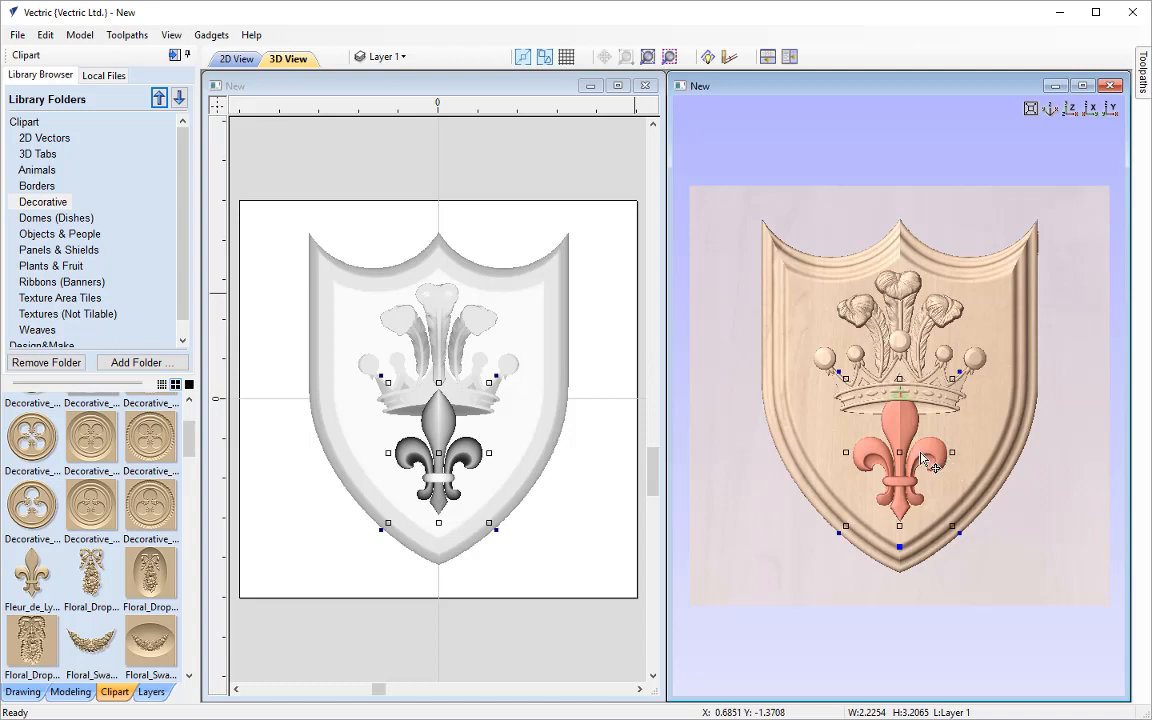
left_click_drag(902, 450, 901, 447)
left_click(998, 429)
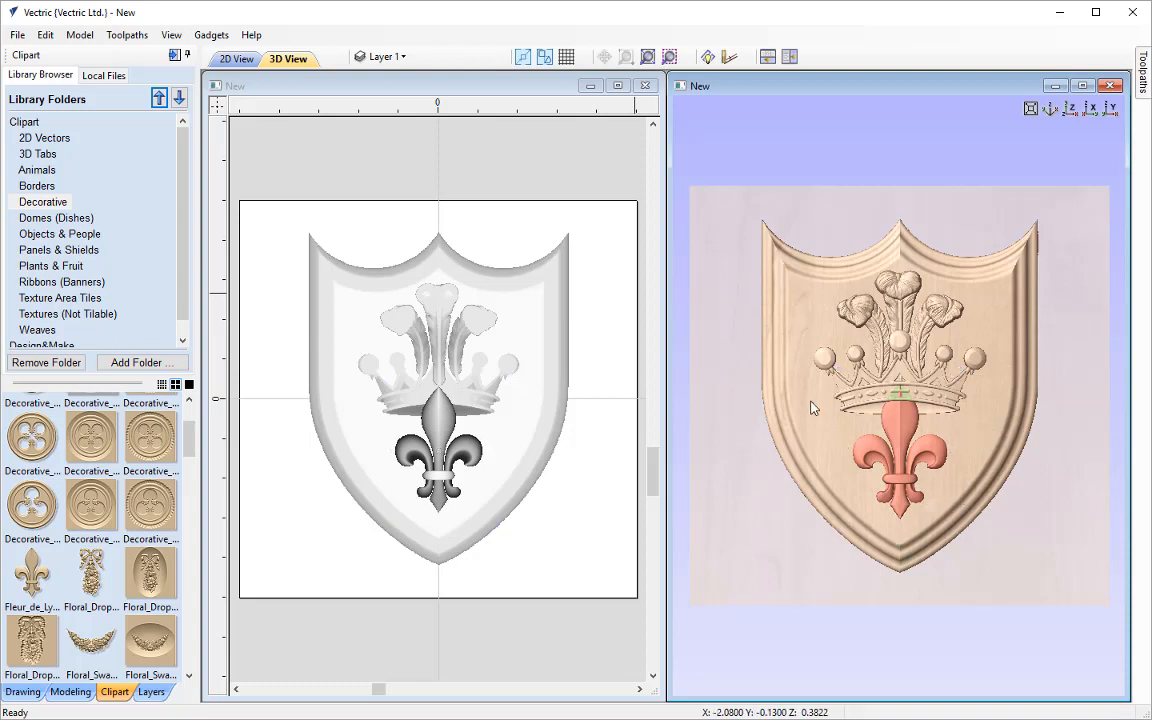
Copy the fleur-de-lys about 2.2 inches to the left of the original at the same height
left_click(893, 458)
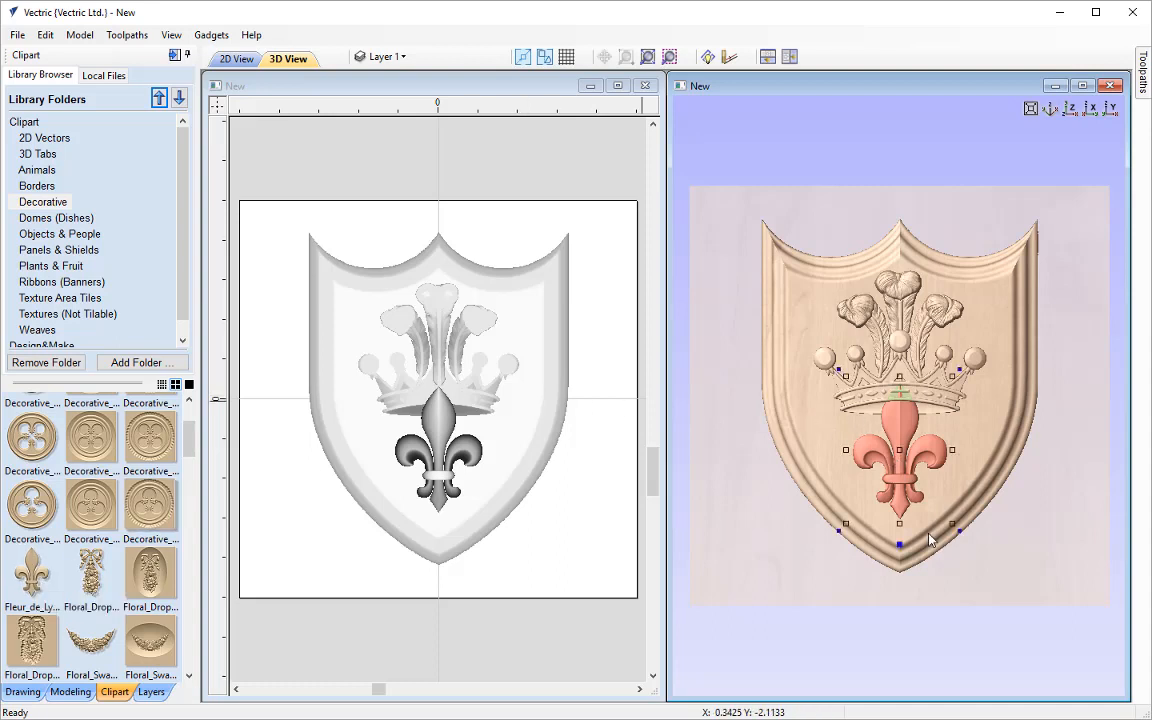
left_click(902, 448)
left_click_drag(902, 448, 806, 455)
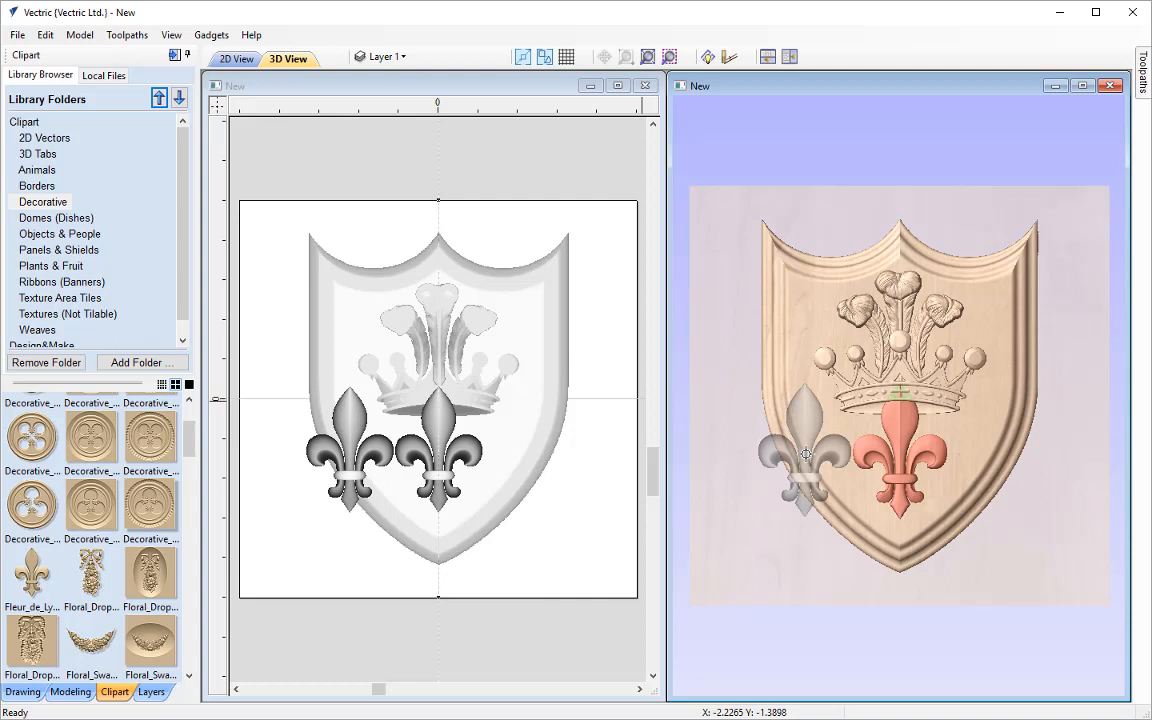
left_click_drag(806, 455, 806, 453)
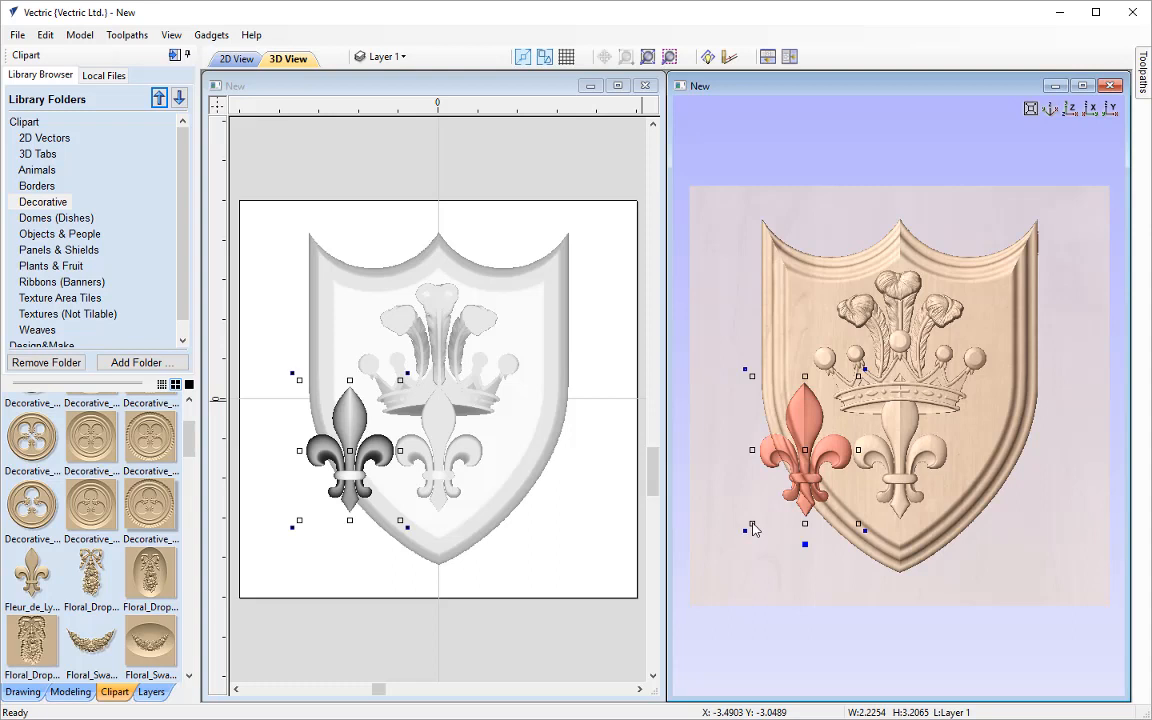
Shrink the copied fleur-de-lys to about 0.93 by 1.34 inches and place it between the shield's left border and the large fleur-de-lys
left_click_drag(751, 527, 786, 503)
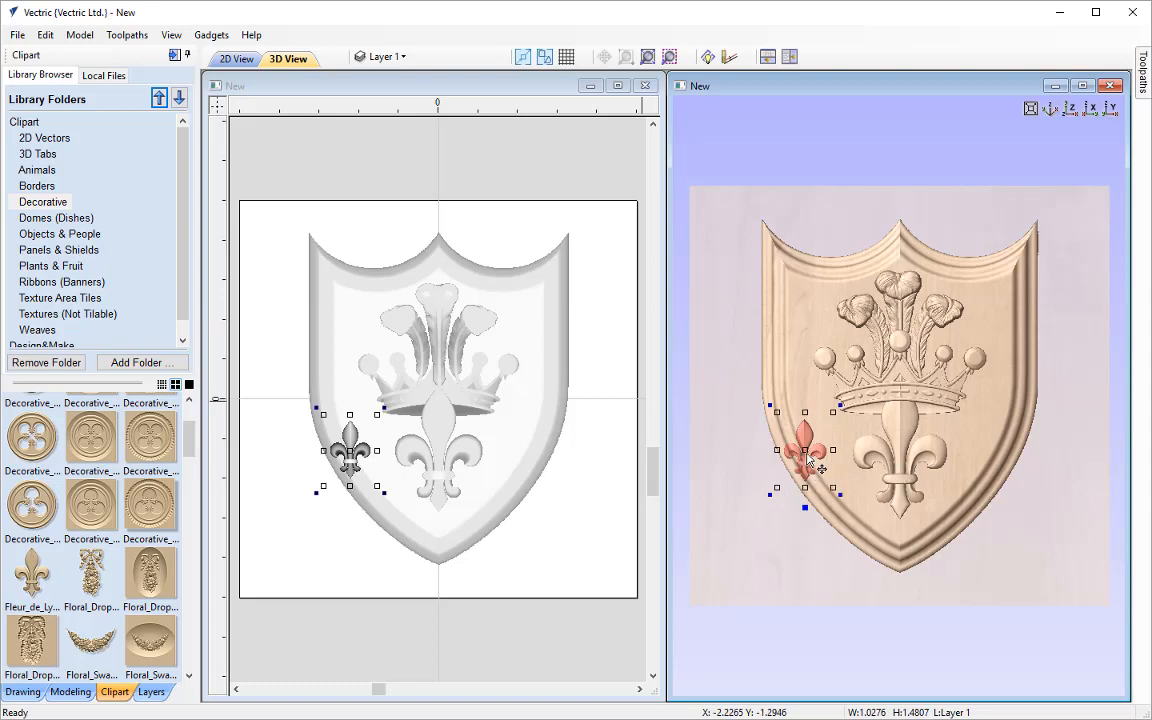
left_click_drag(810, 460, 834, 468)
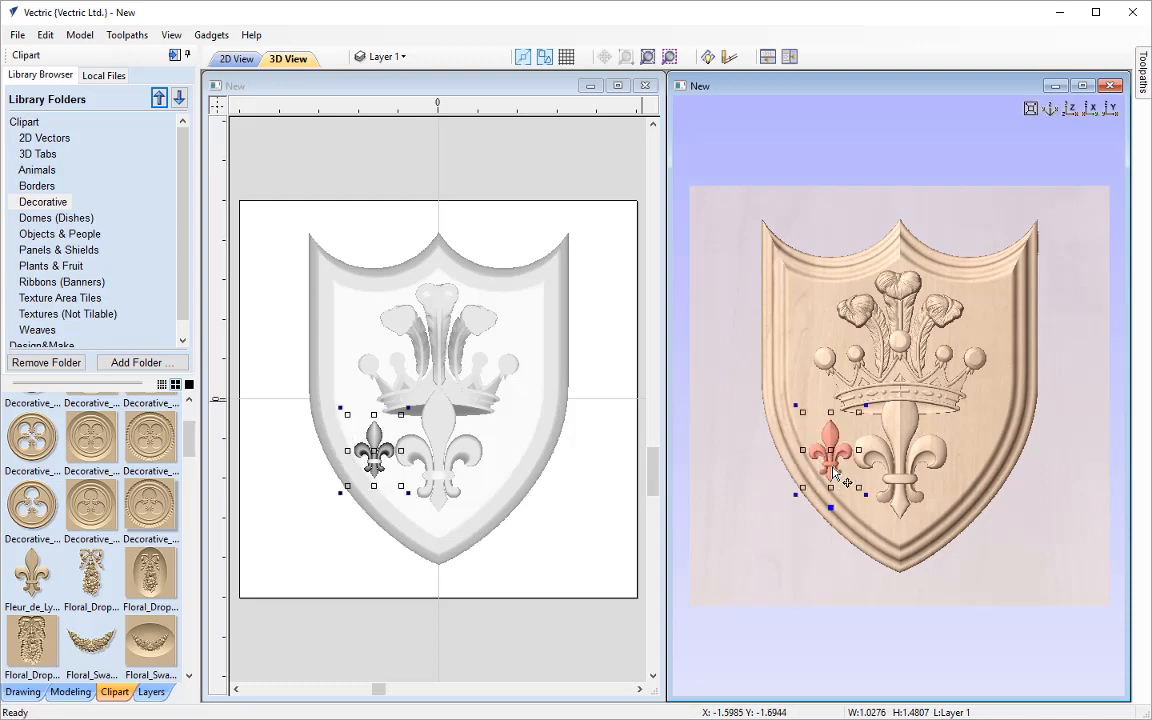
scroll(832, 472, "up", 5)
middle_click_drag(816, 569, 885, 505)
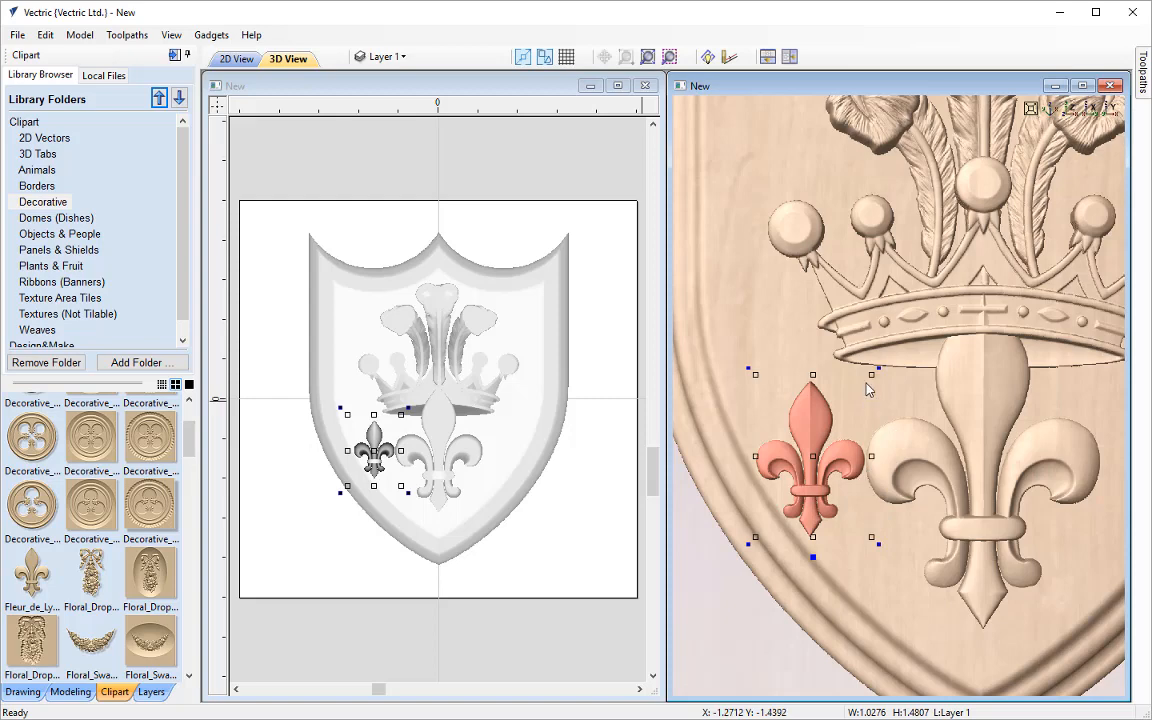
left_click_drag(872, 375, 862, 390)
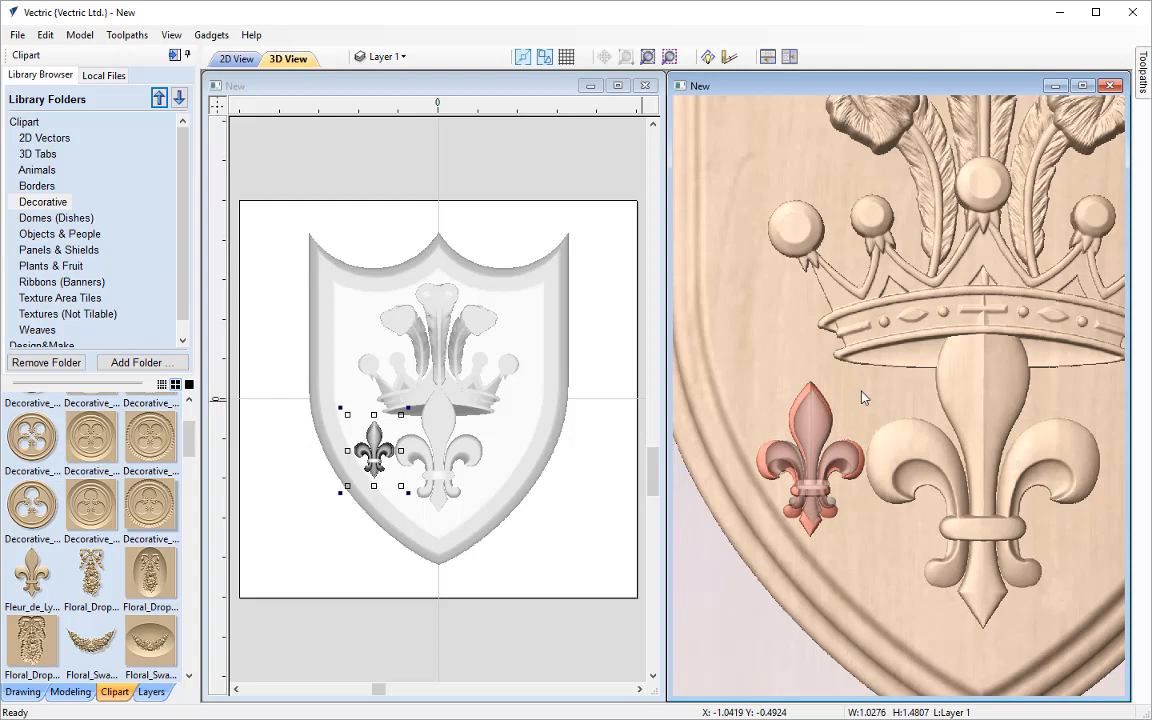
left_click_drag(863, 397, 863, 397)
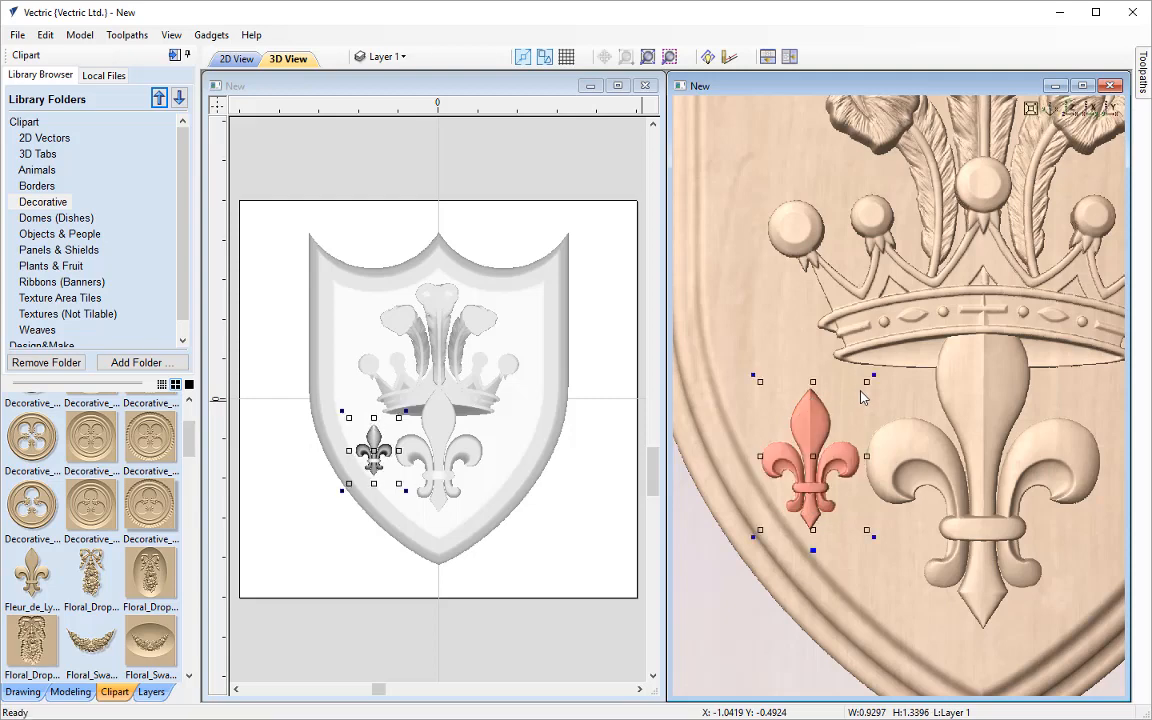
left_click(1070, 109)
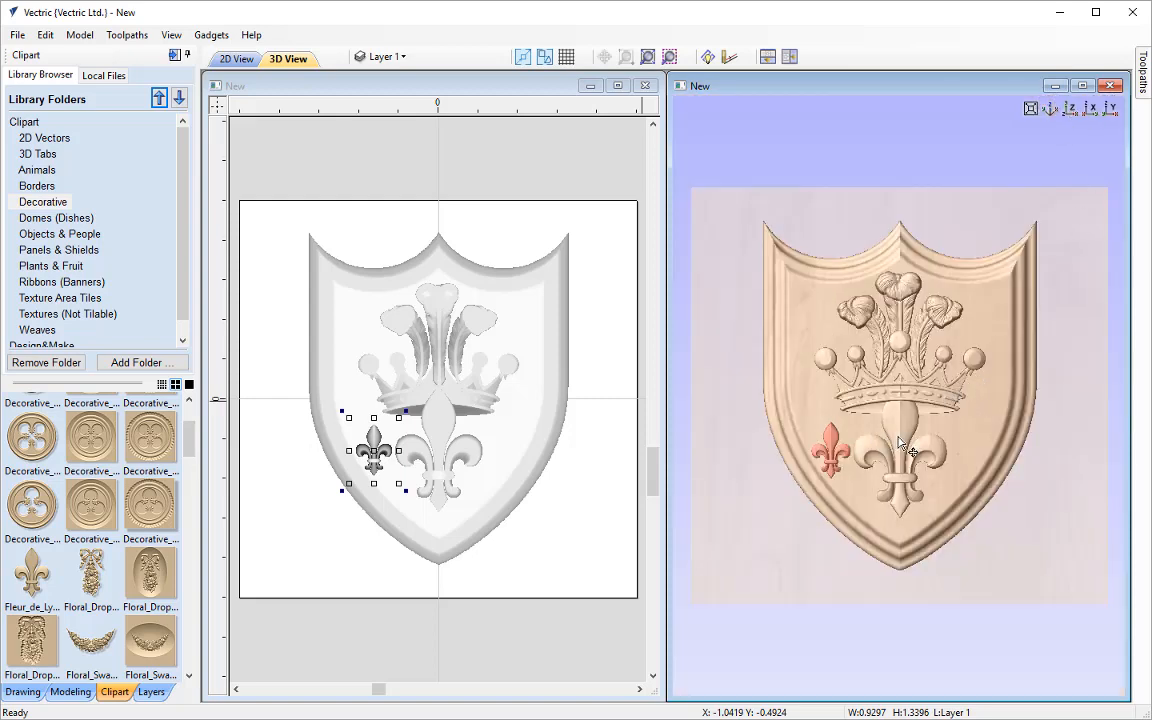
scroll(800, 400, "up", 2)
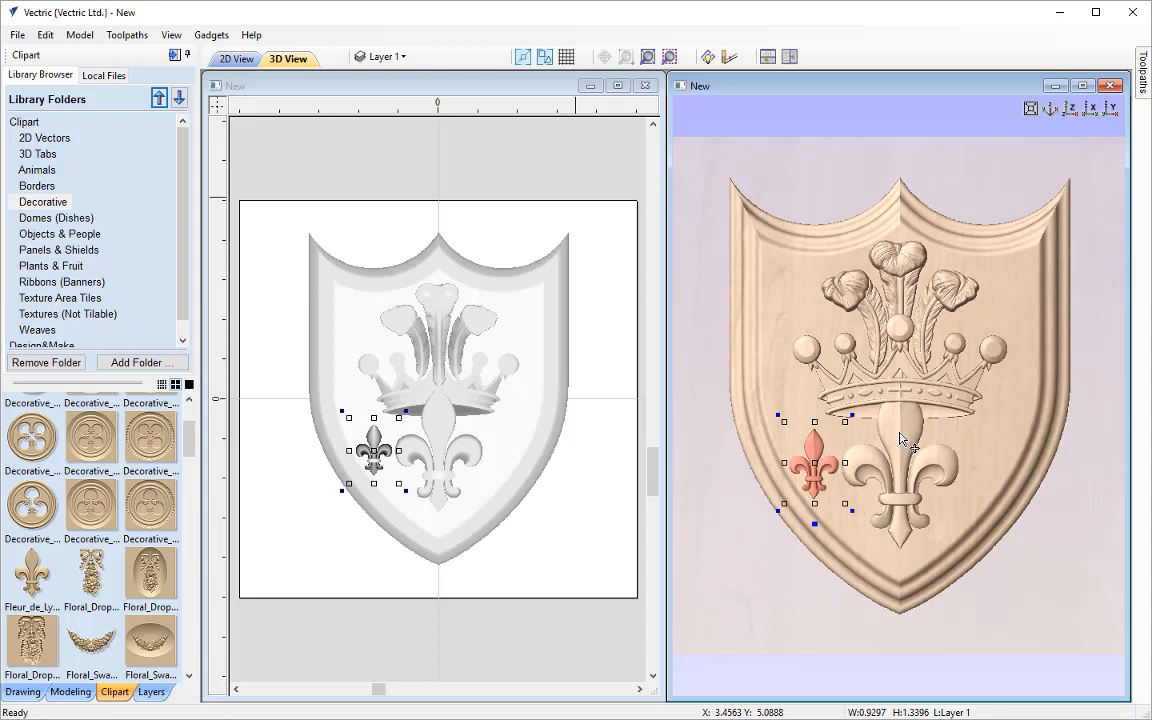
Insert a new component level above Details and name it Banner
left_click(77, 690)
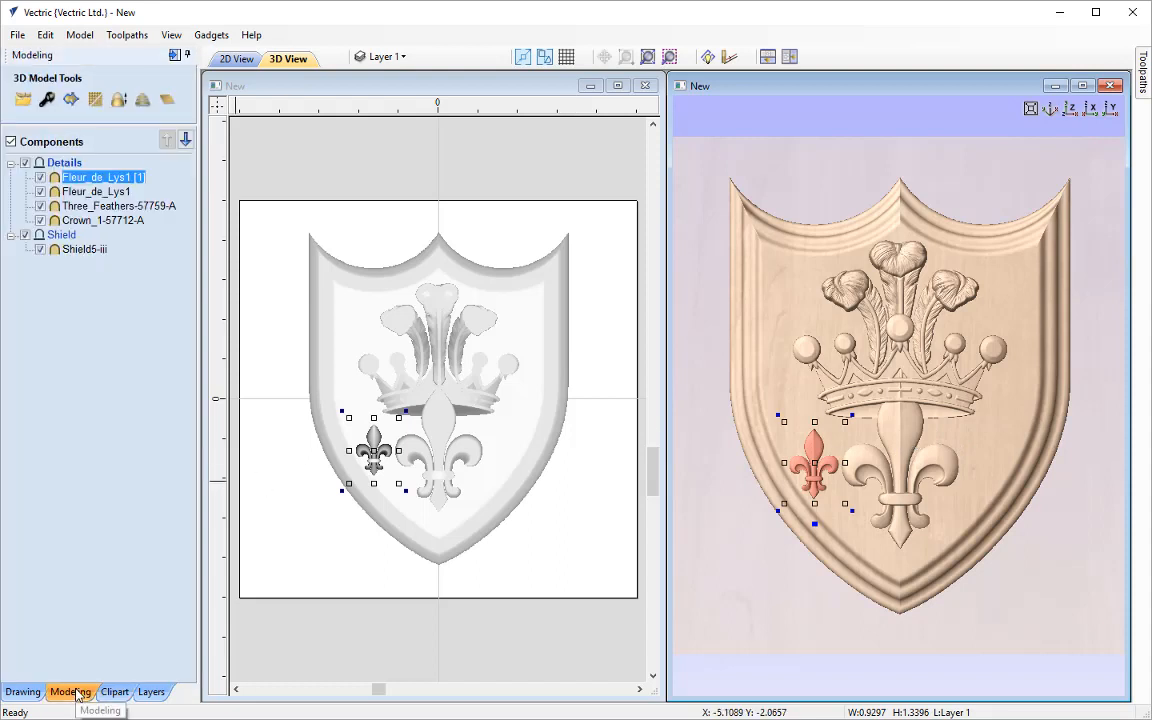
left_click(128, 327)
right_click(58, 163)
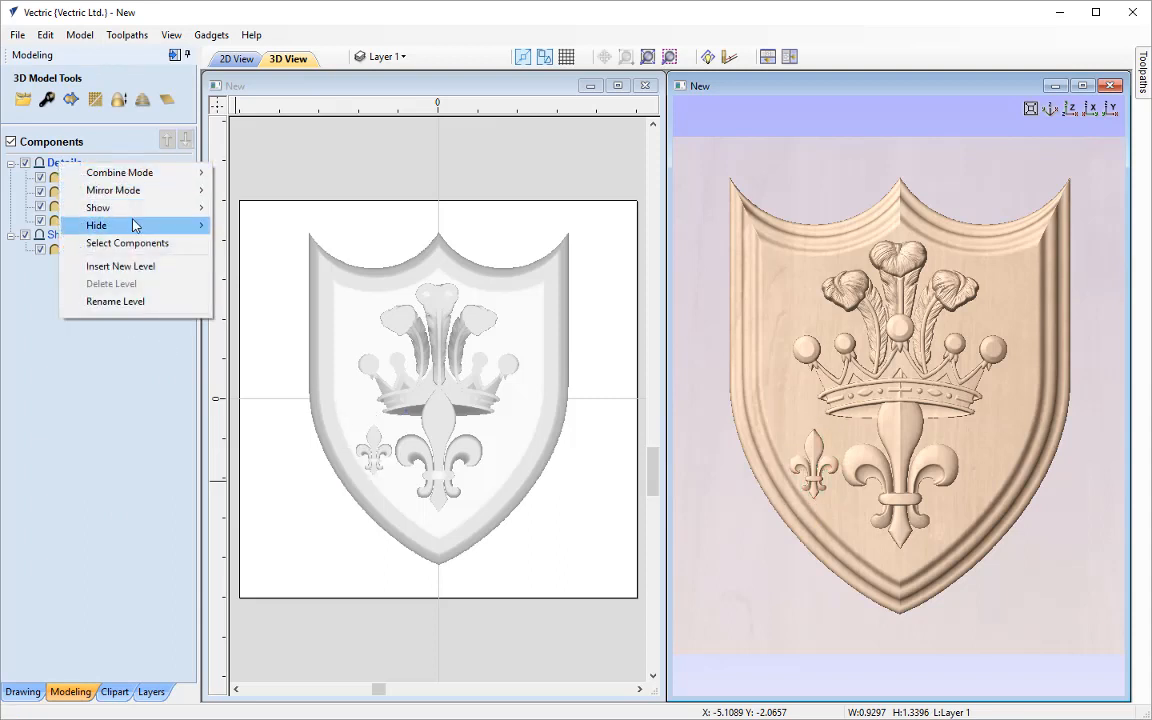
left_click(131, 267)
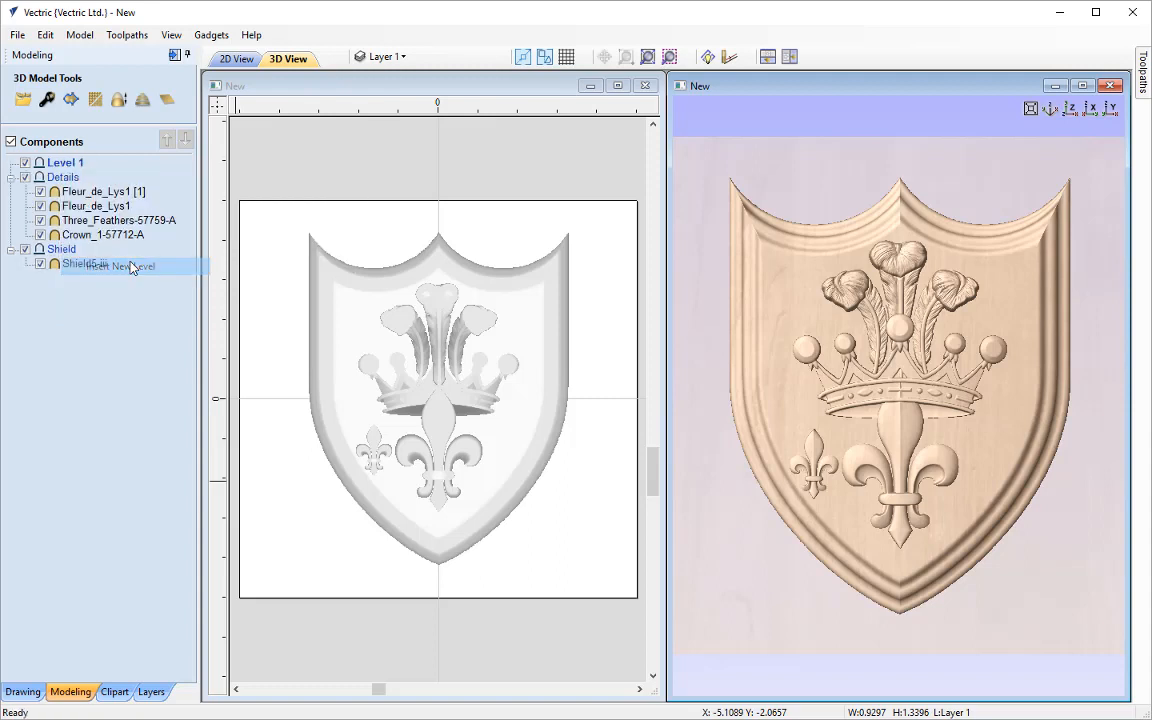
right_click(72, 168)
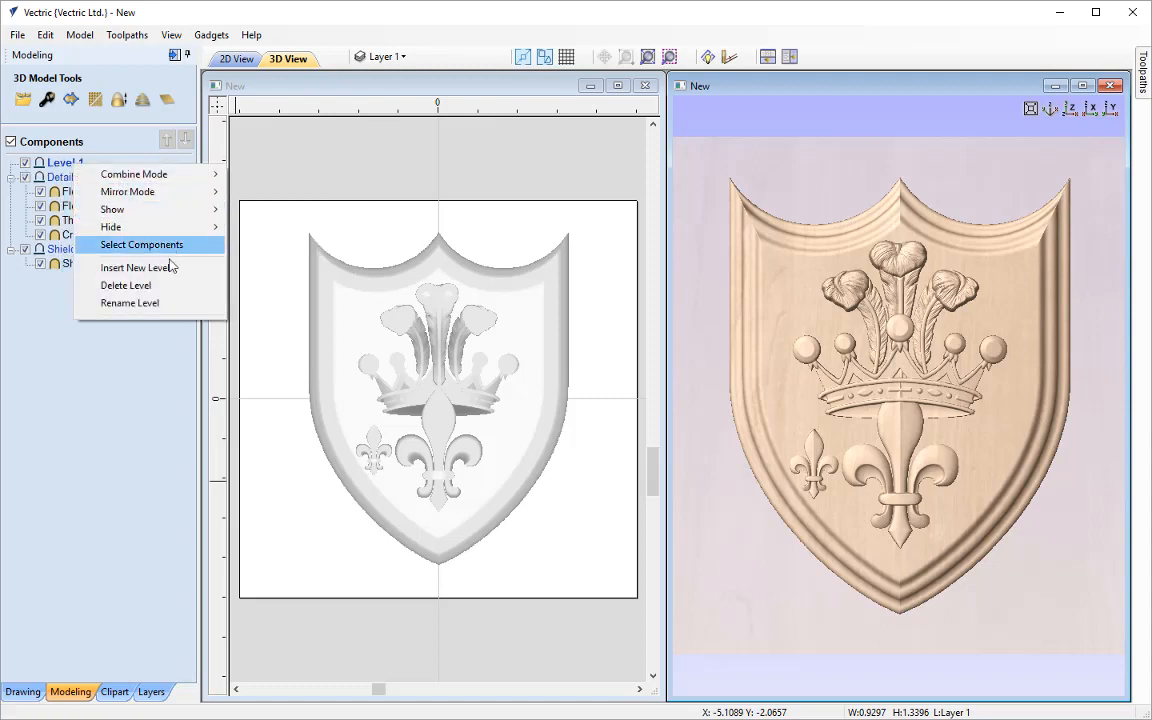
left_click(155, 302)
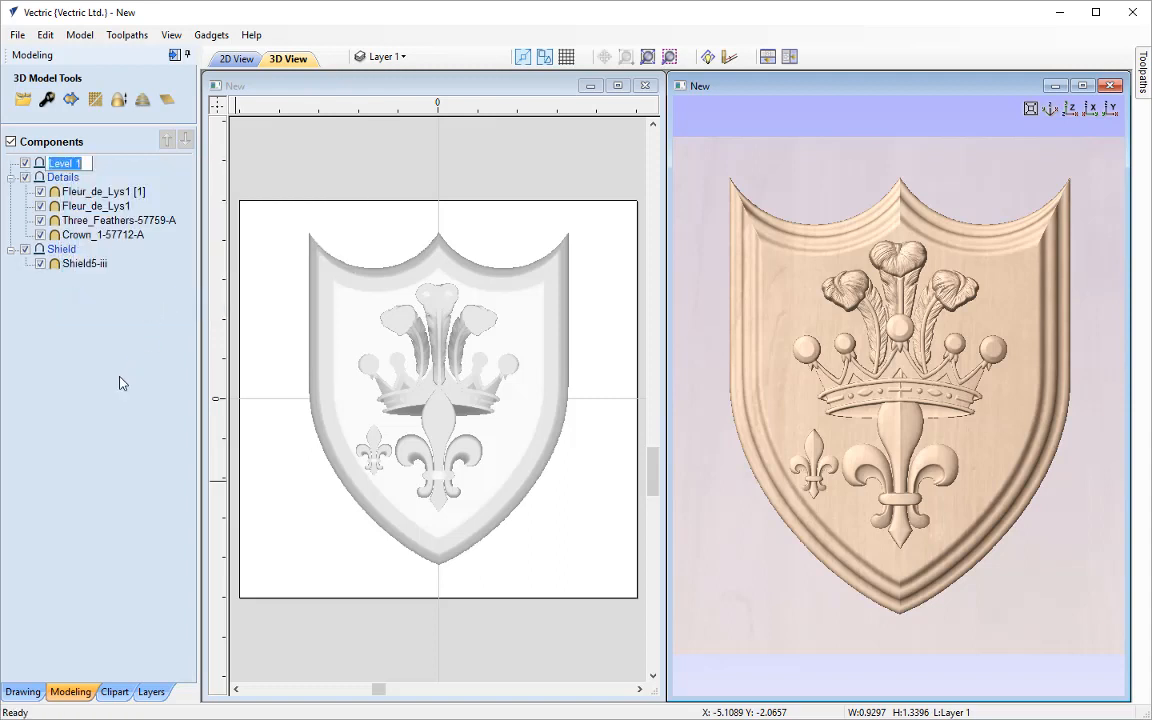
type("Banner")
key("Return")
Insert the Banner clipart from the Ribbons (Banners) folder, enlarge it to about 10.04 by 2.86 inches and move it down across the shield's lower point
left_click(117, 692)
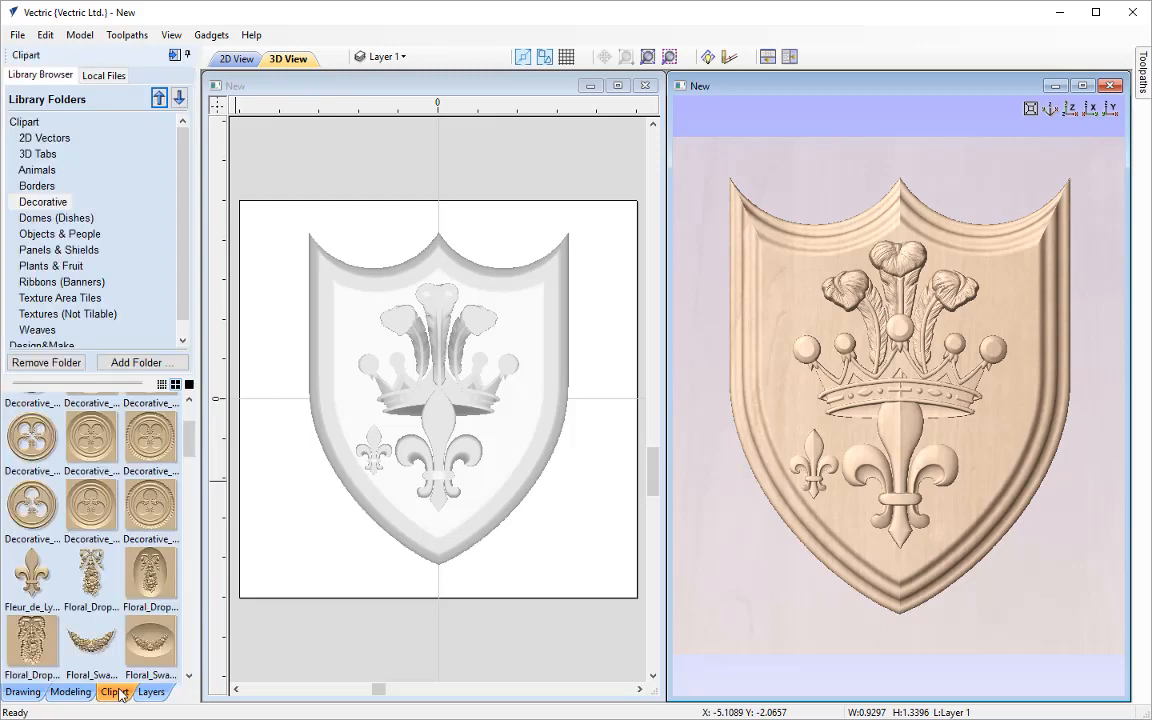
left_click(44, 285)
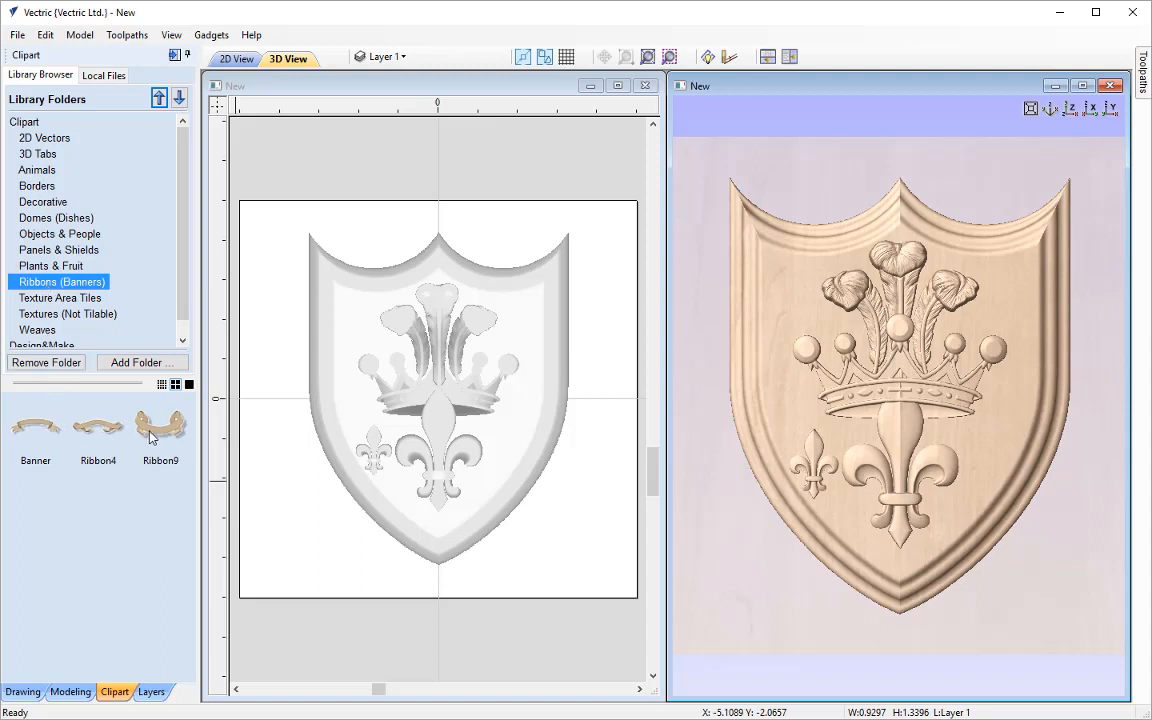
double_click(35, 428)
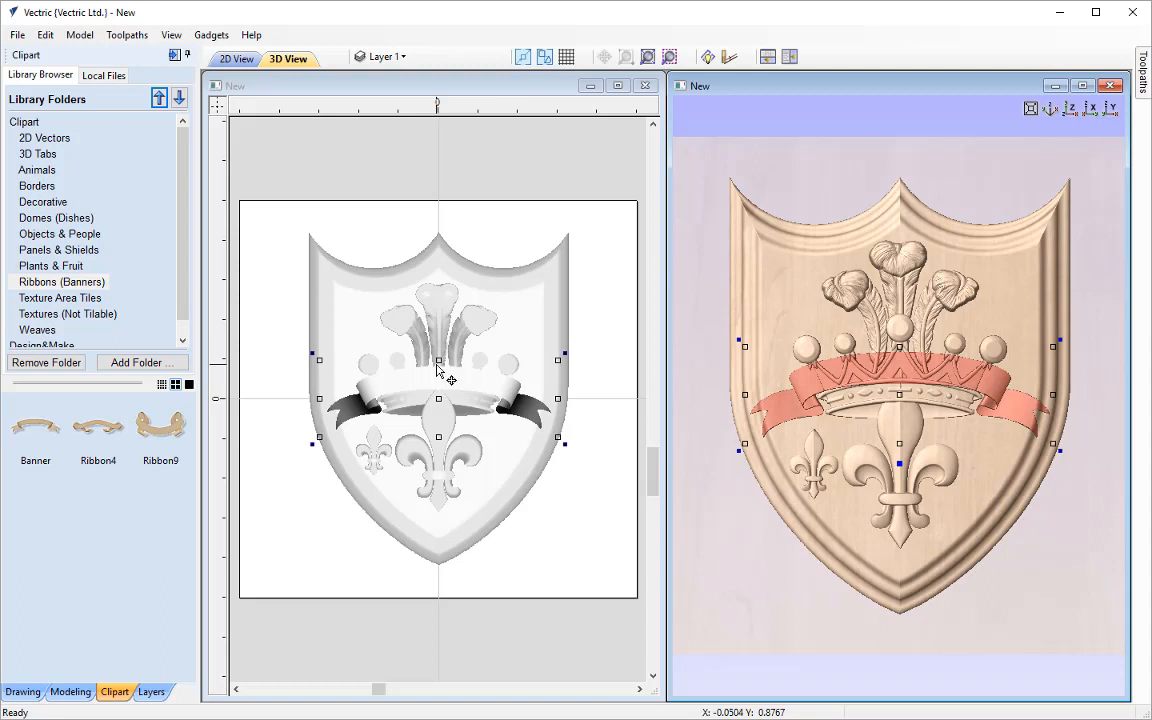
left_click(557, 362)
left_click_drag(557, 362, 593, 342)
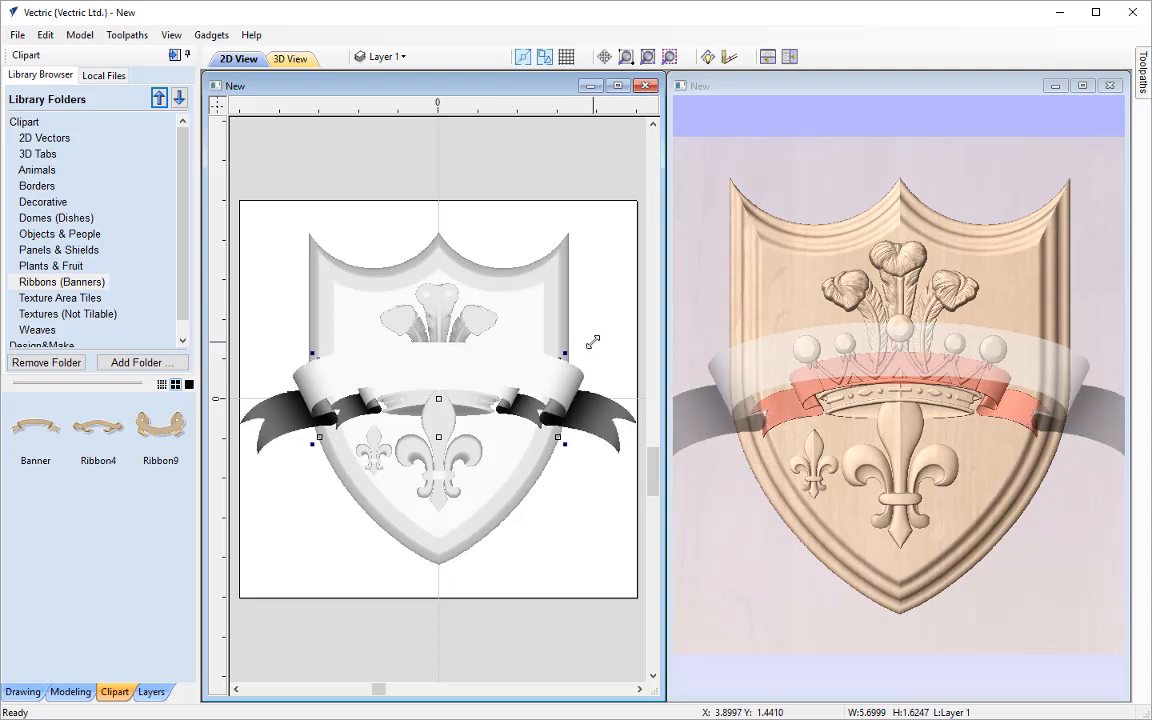
left_click_drag(593, 342, 593, 342)
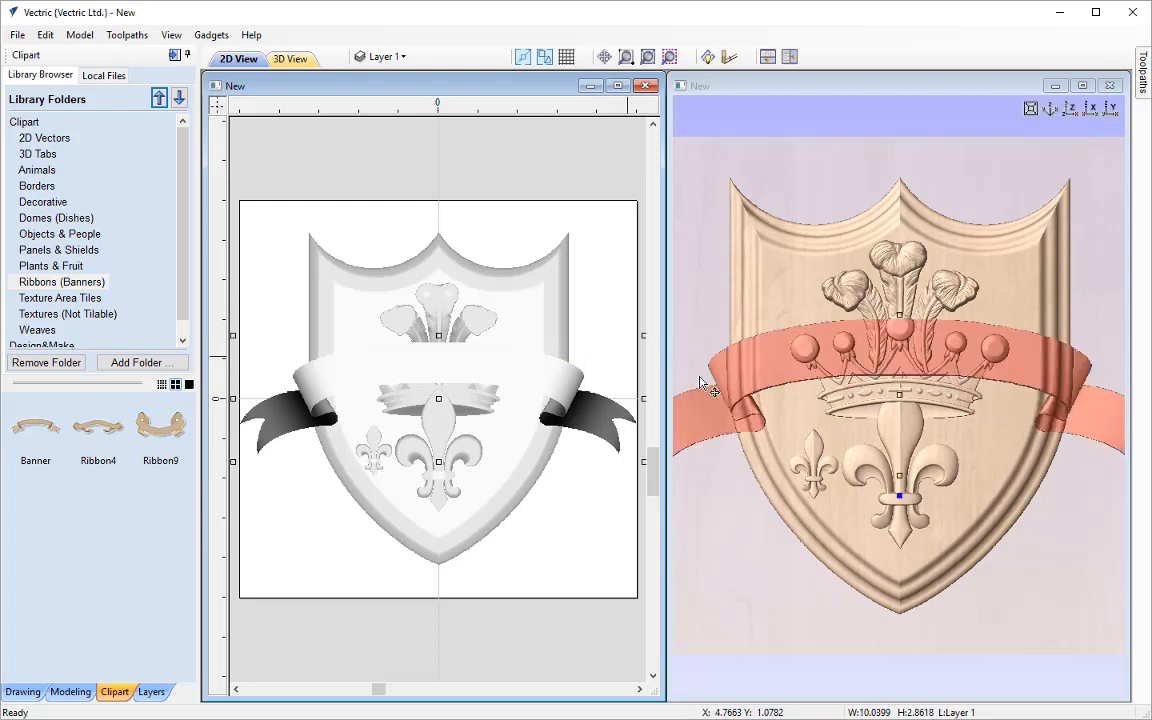
scroll(845, 340, "down", 1)
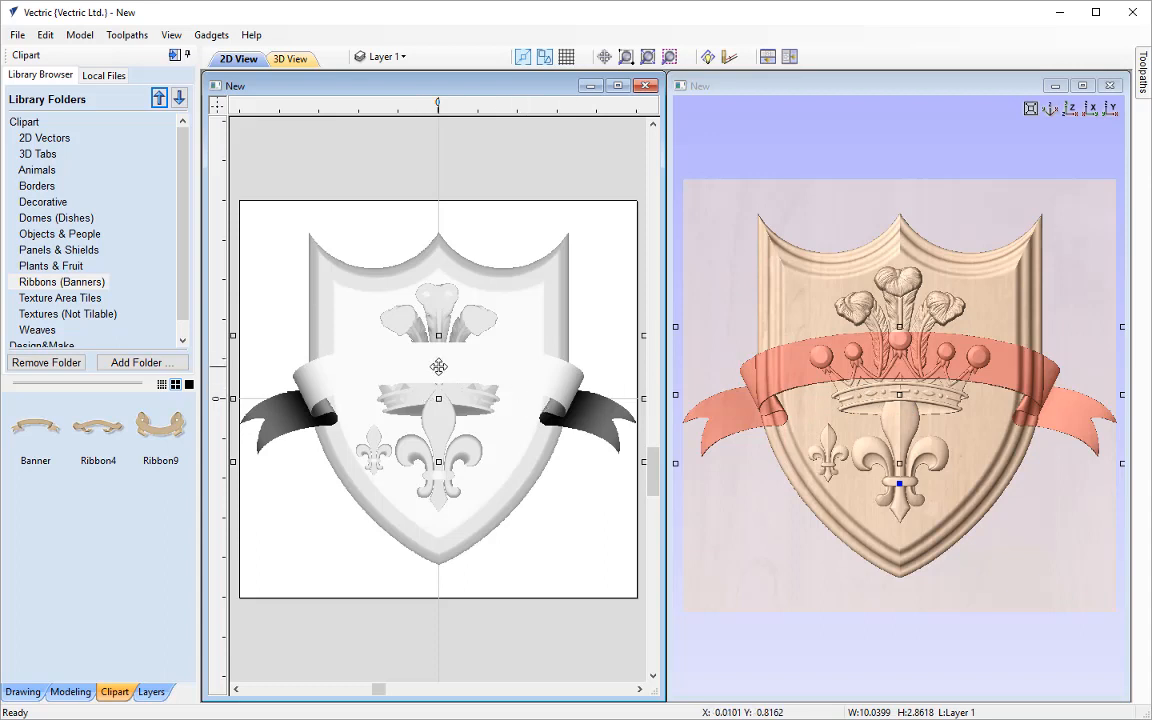
left_click_drag(438, 366, 423, 510)
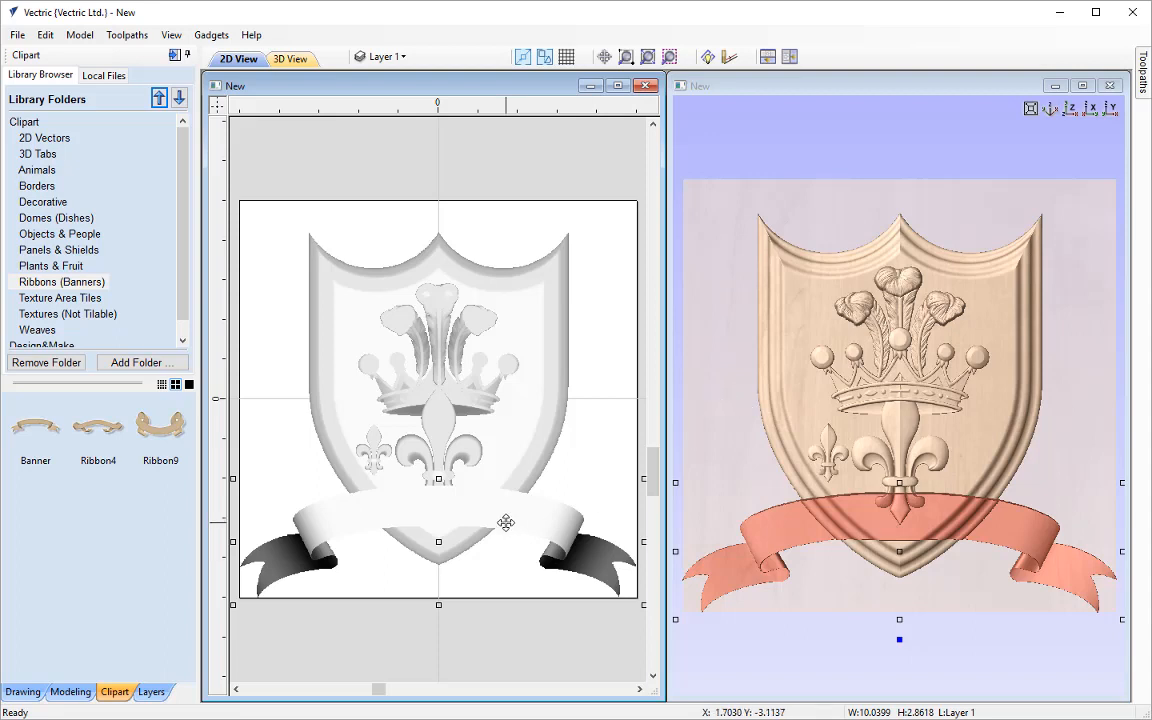
Set the Banner level's combine mode to Merge while viewing the model at a tilt
left_click(71, 692)
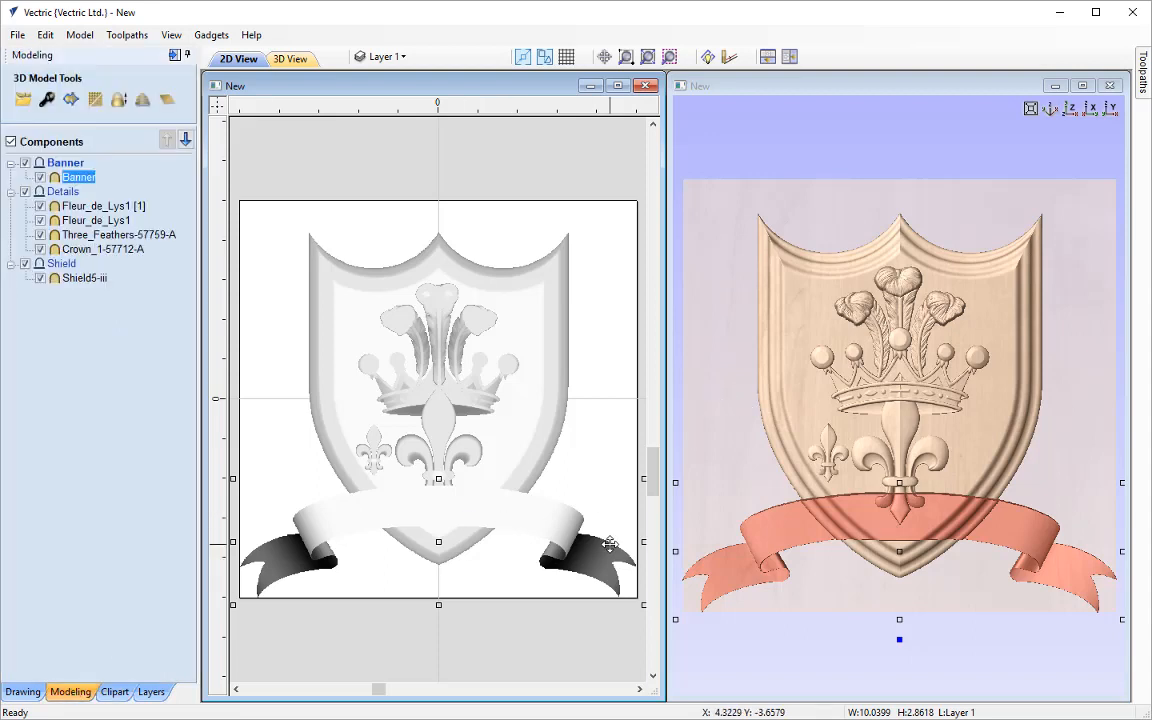
left_click(997, 648)
left_click_drag(895, 640, 893, 507)
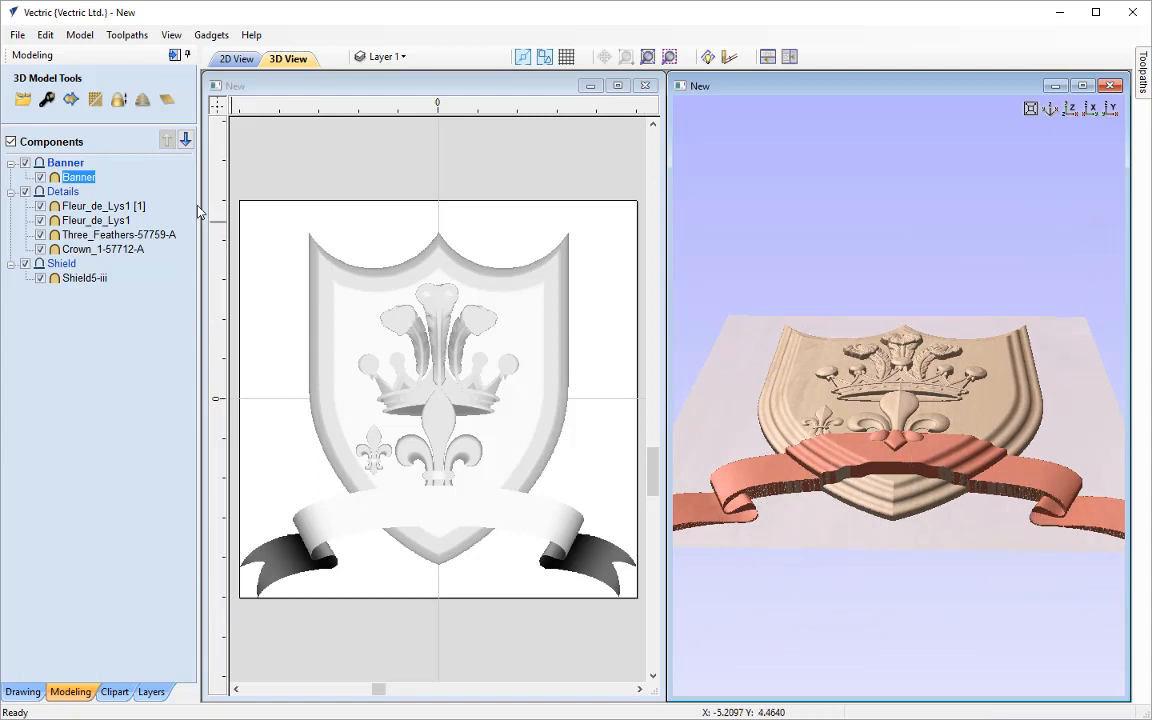
right_click(70, 170)
mouse_move(127, 180)
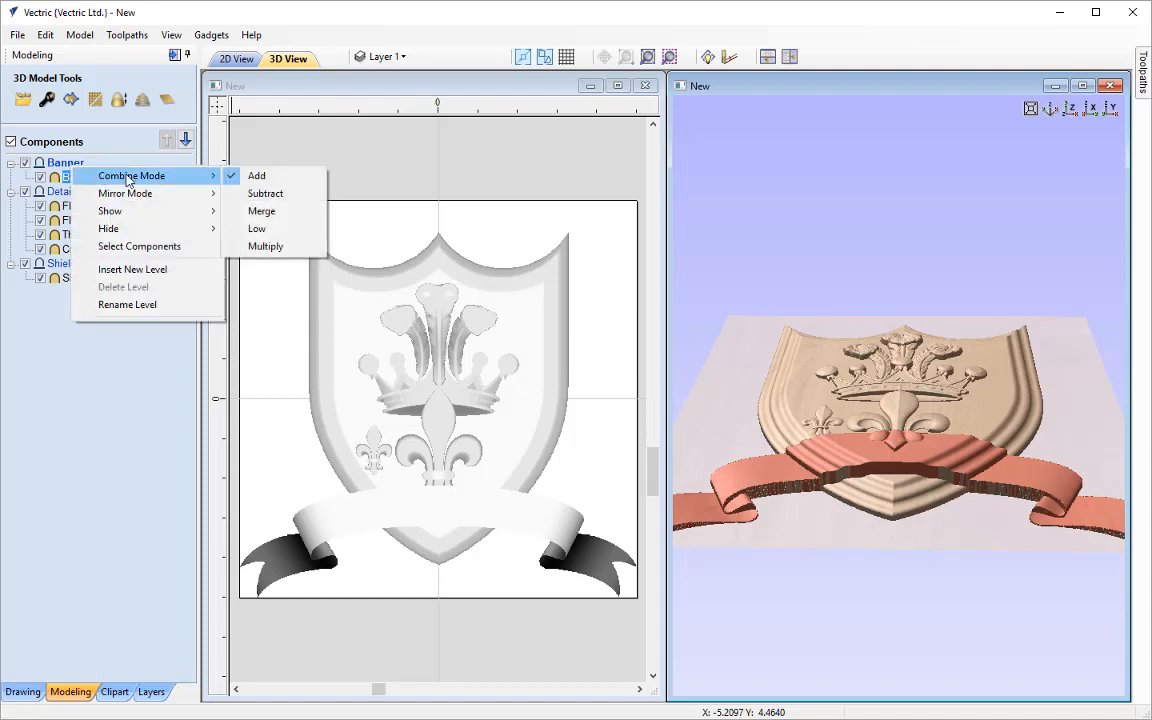
left_click(290, 212)
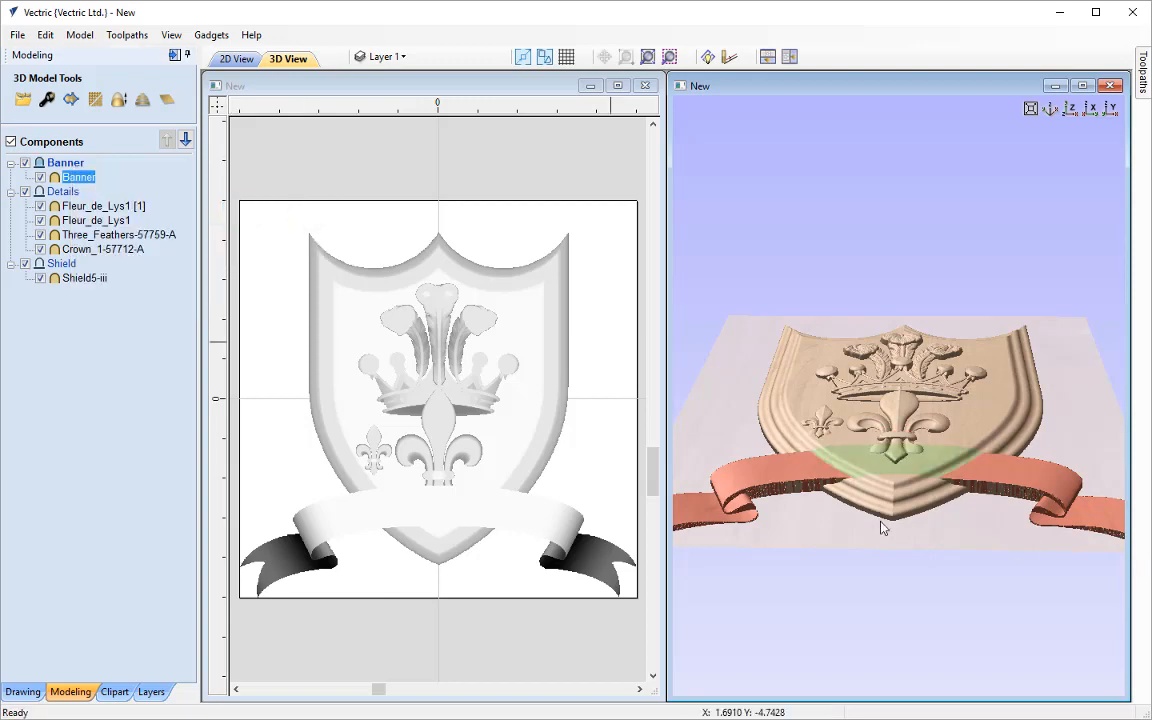
Insert the Flourish Repeat 2 clipart from the Decorative library folder into the Banner level
left_click_drag(928, 514, 951, 680)
left_click_drag(759, 483, 905, 612)
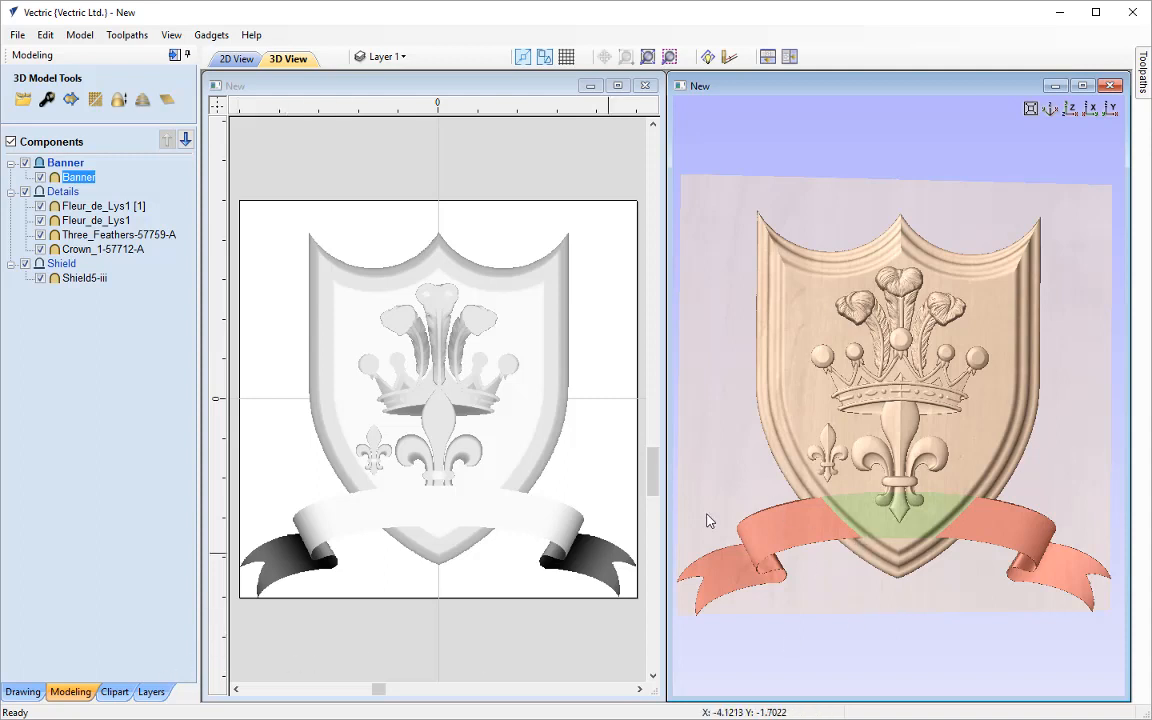
left_click(112, 692)
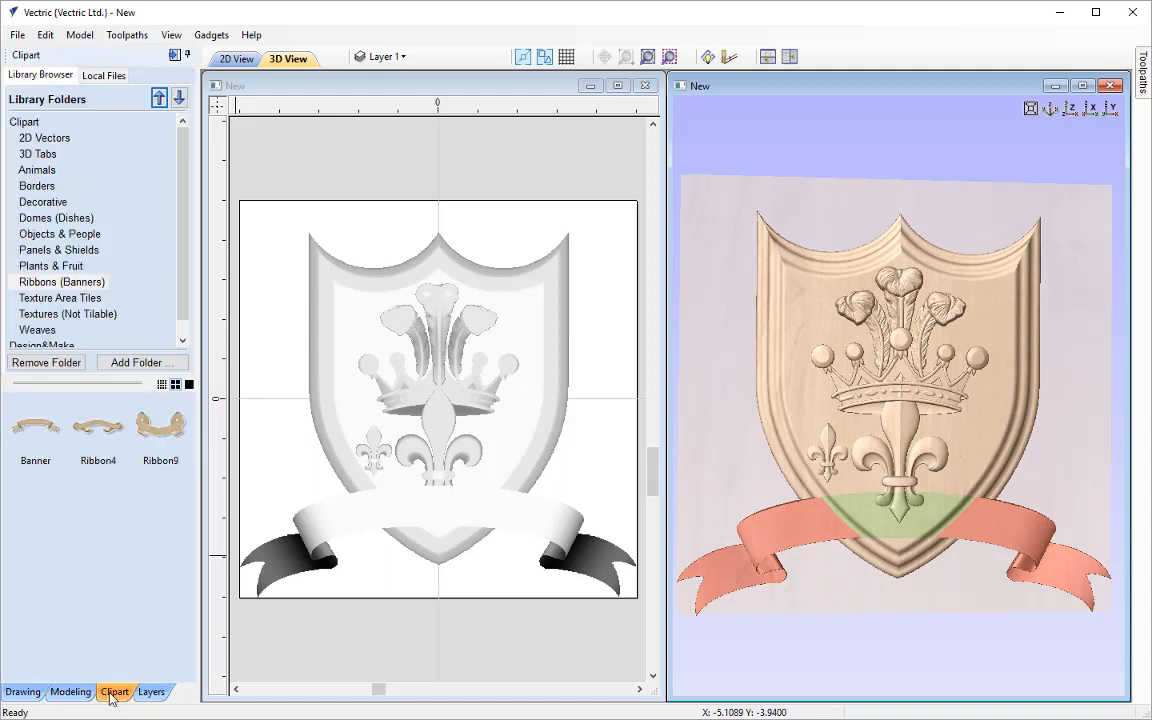
left_click(45, 202)
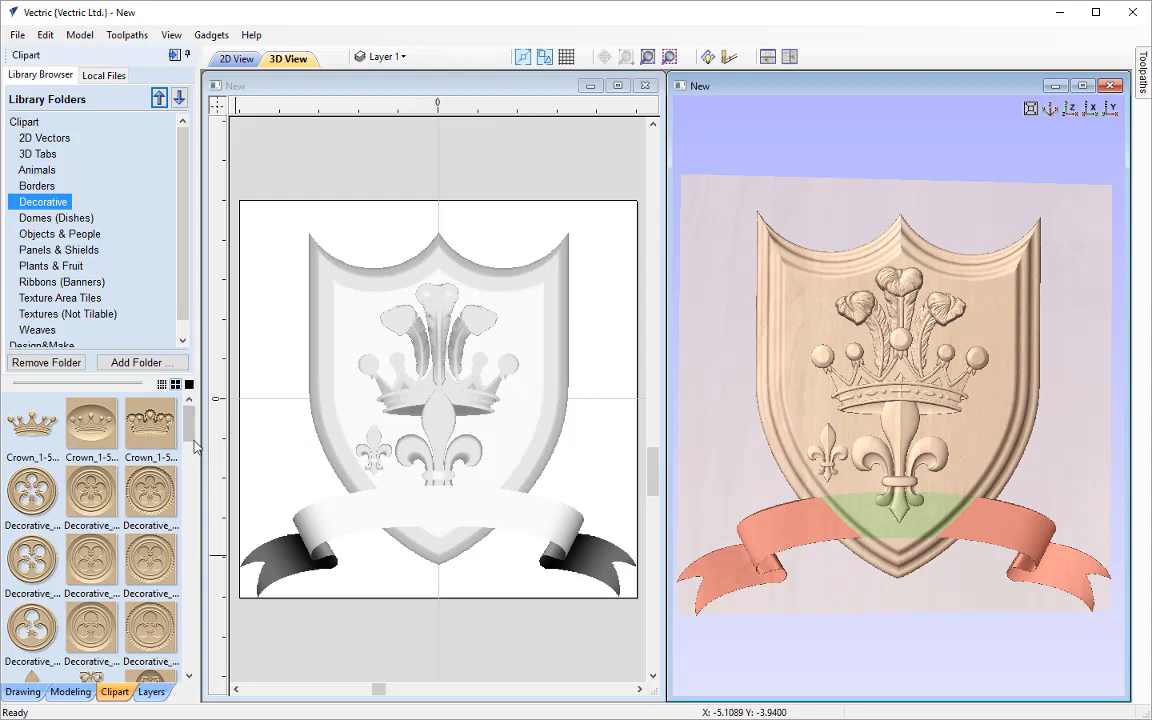
left_click_drag(193, 435, 176, 480)
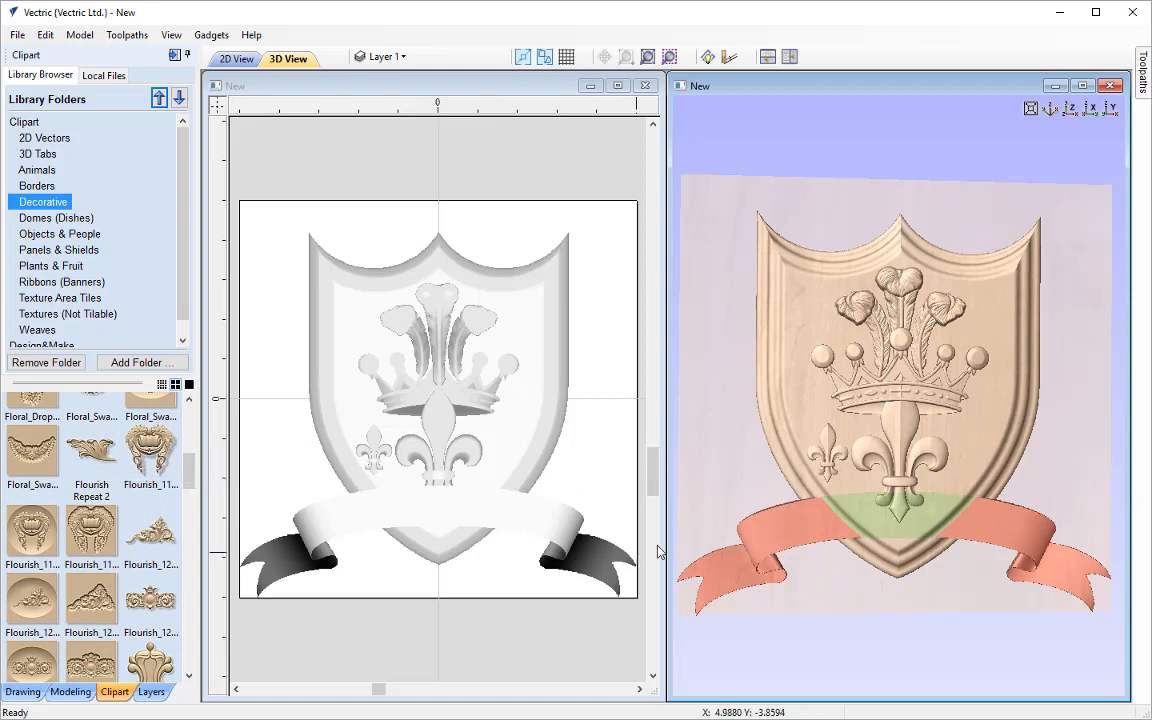
double_click(96, 449)
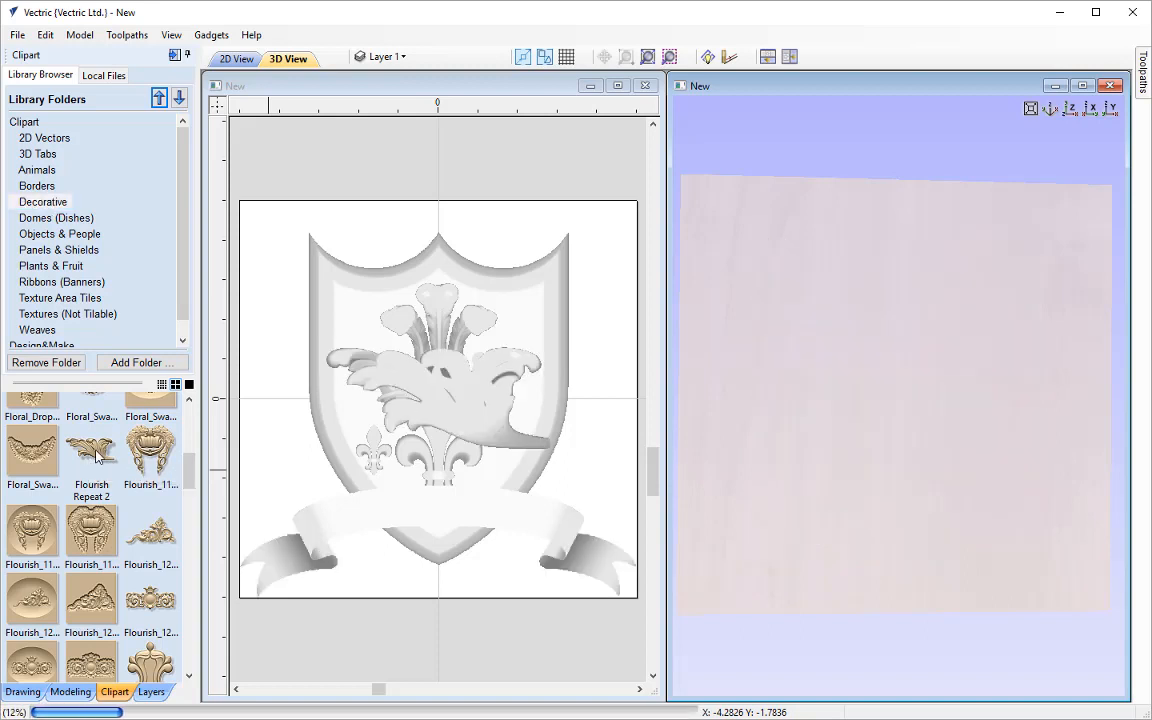
left_click_drag(96, 455, 100, 420)
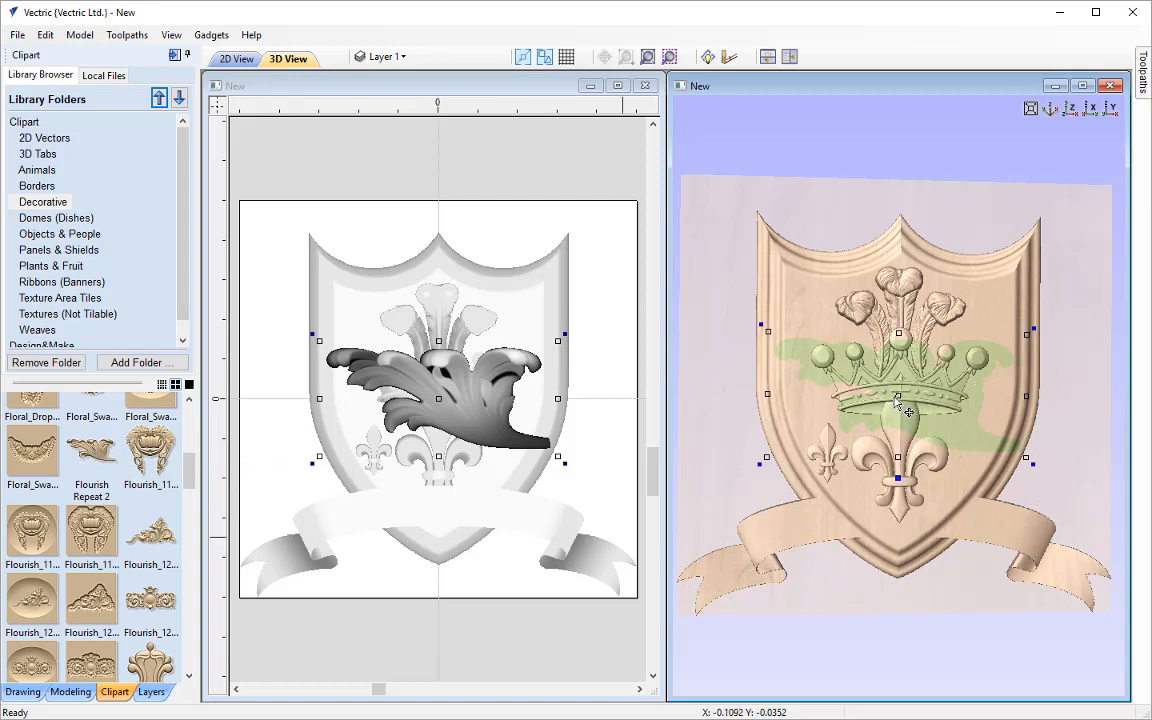
Shrink the flourish to about 3.74 by 1.69 inches and place it beside the shield's lower left edge, above the banner's left tail
left_click_drag(897, 392, 804, 509)
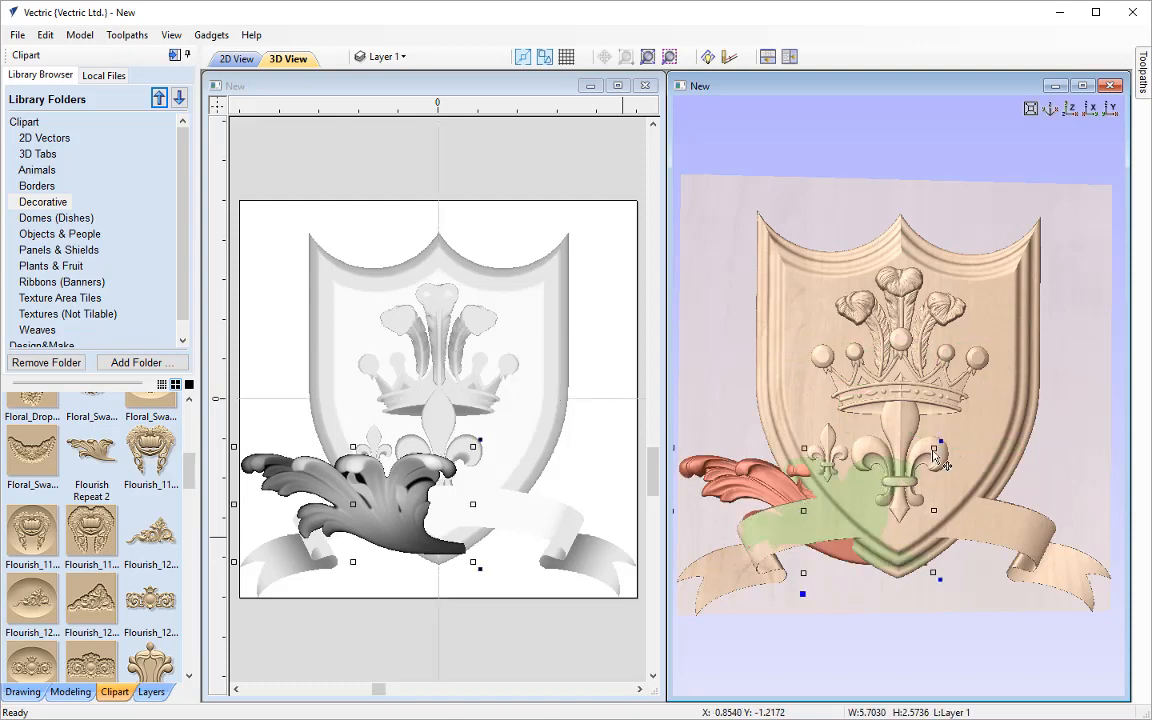
left_click_drag(936, 457, 890, 470)
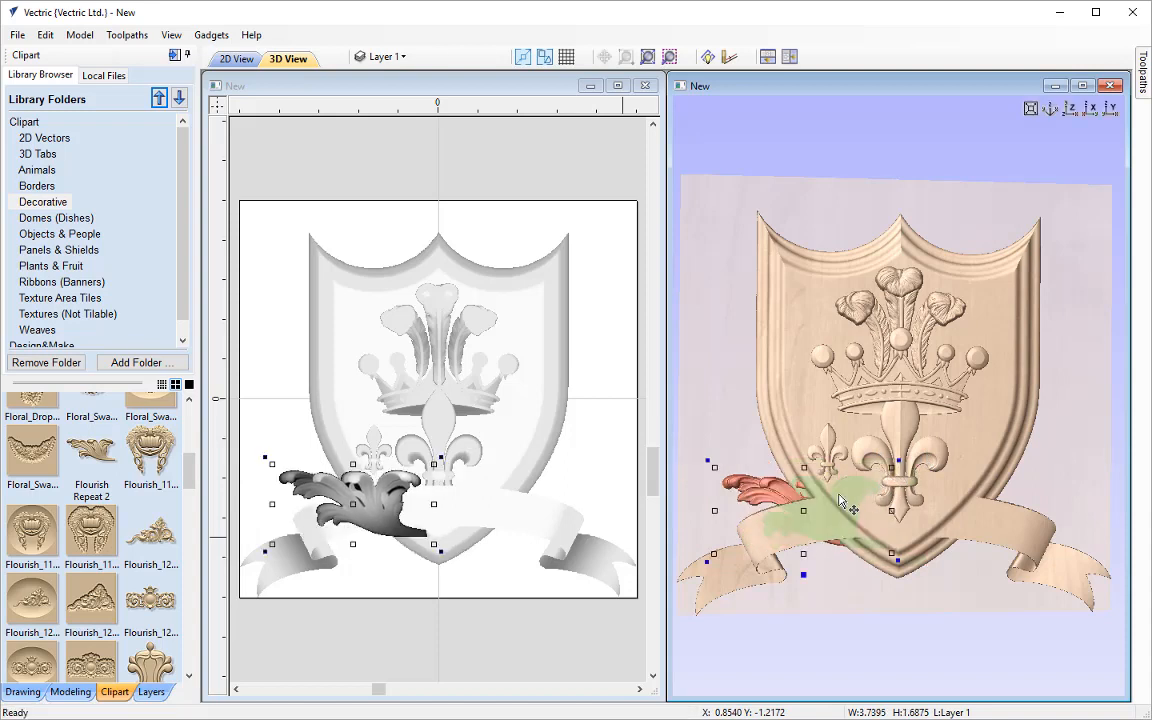
left_click_drag(806, 515, 763, 505)
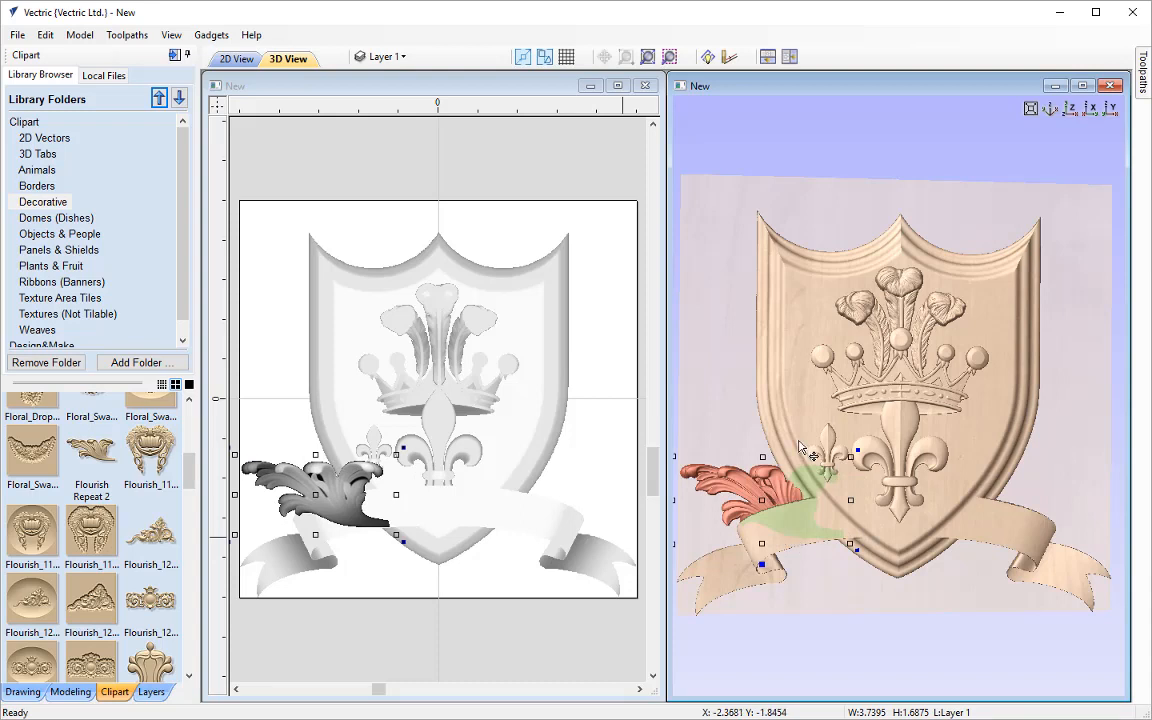
left_click(595, 444)
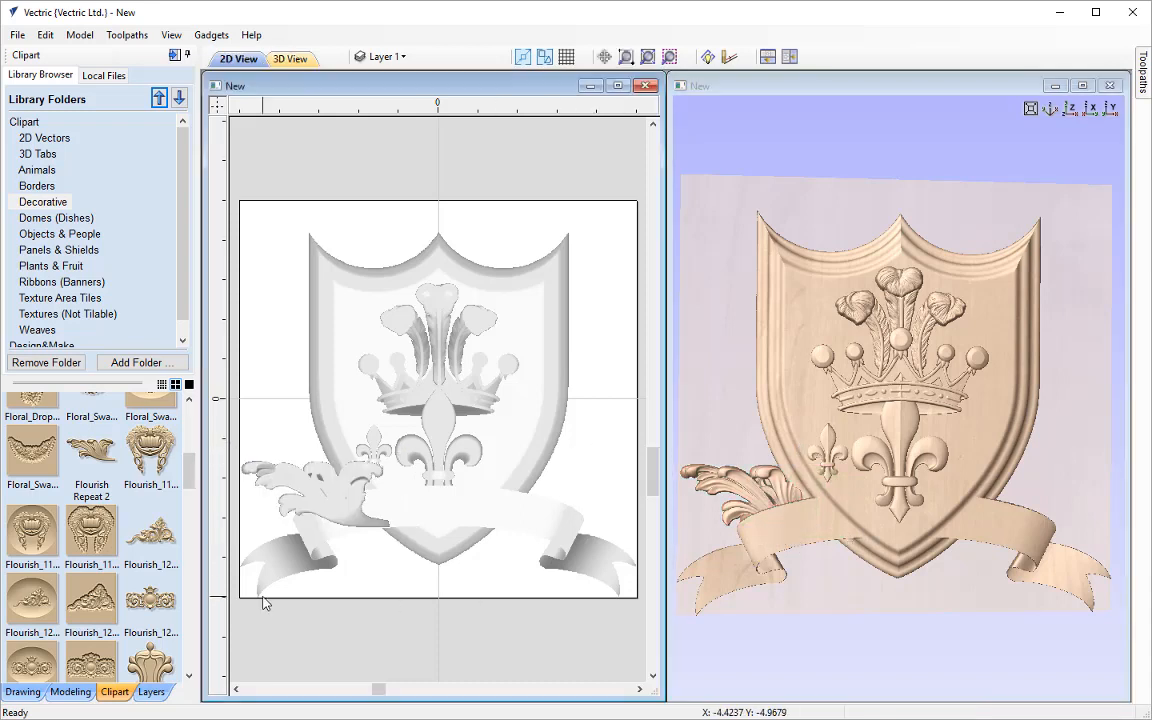
Rename the Banner level as Banner & Flourish
left_click(66, 691)
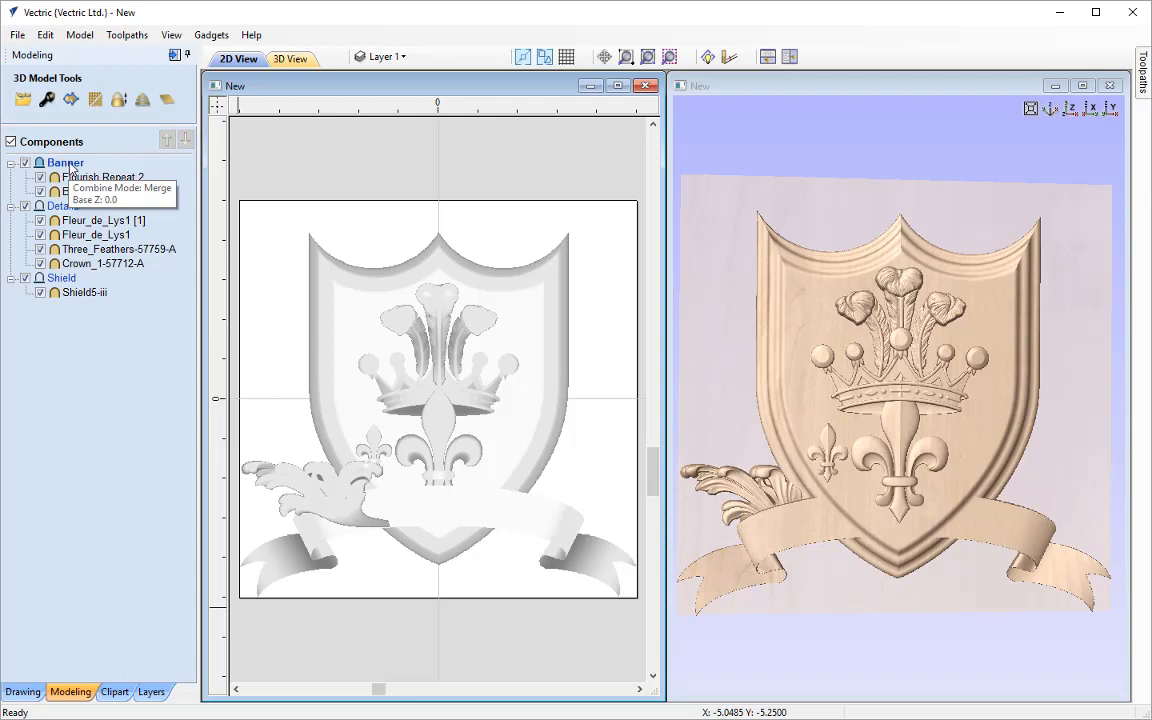
right_click(71, 168)
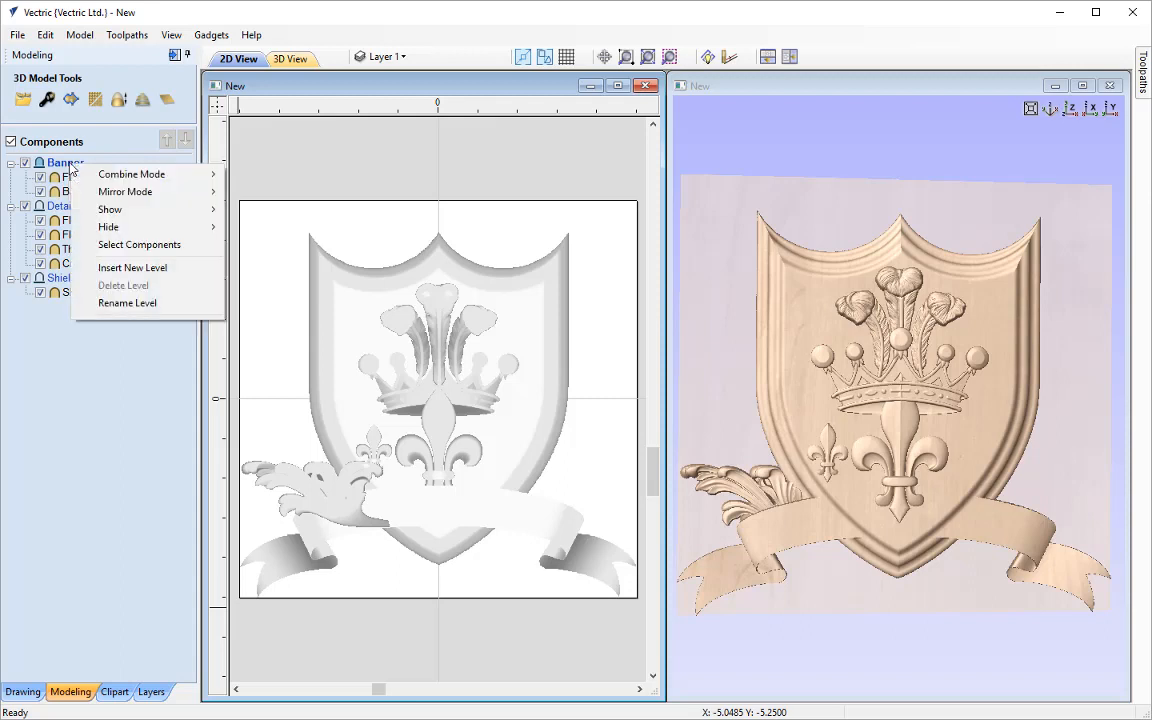
left_click(154, 303)
left_click(93, 165)
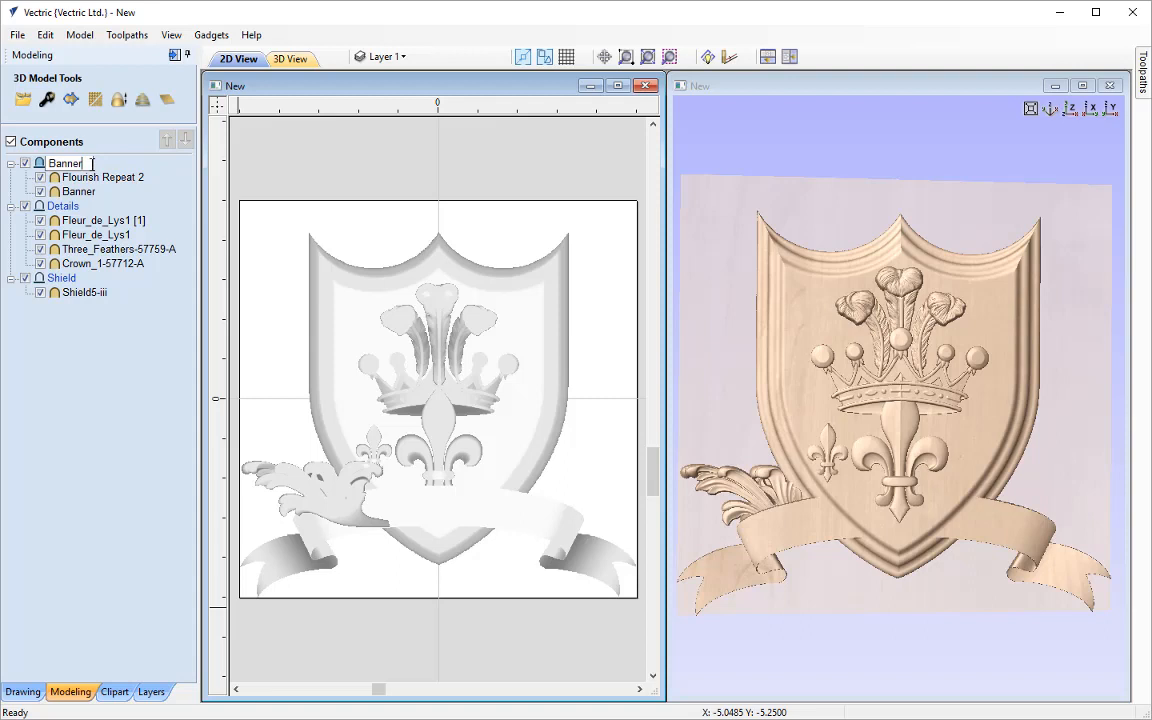
type("& Flourish")
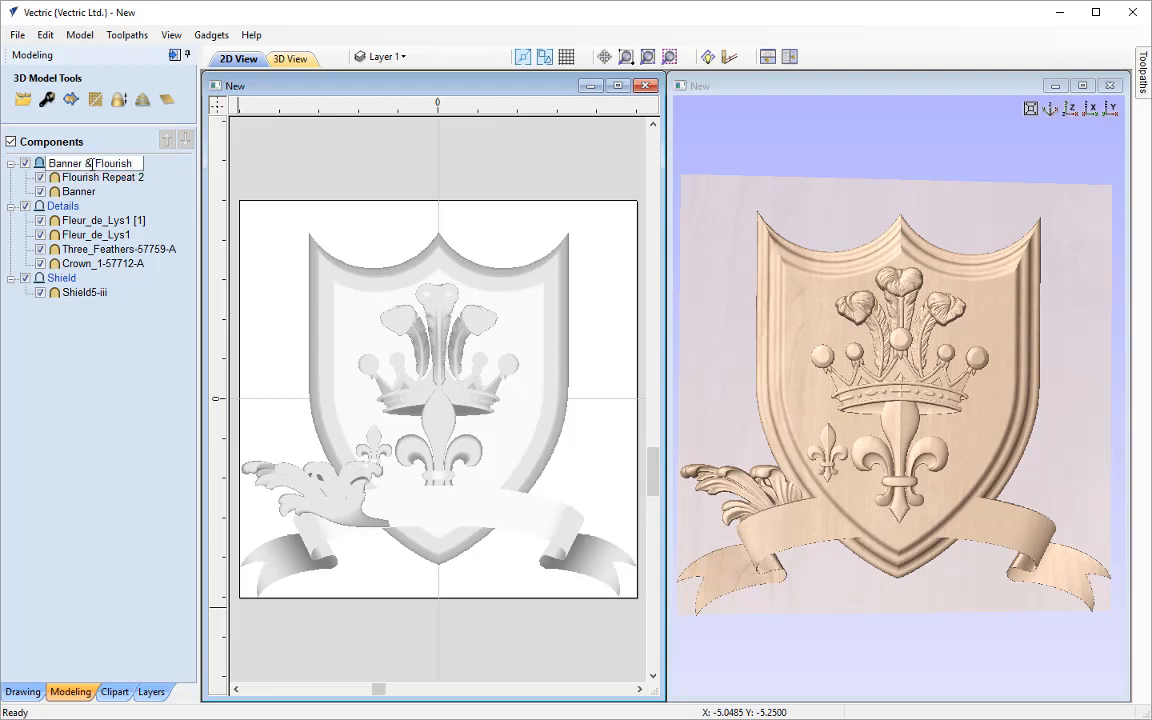
key("Return")
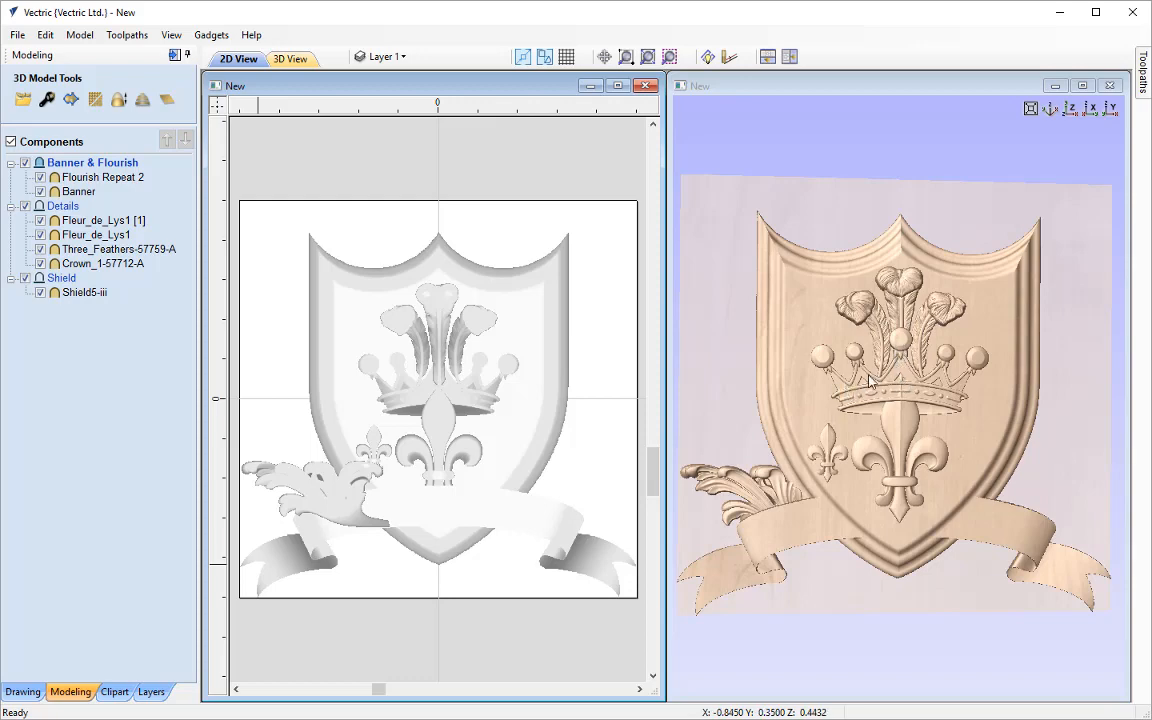
Maximize the 3D view and examine the assembled relief close up, at an angle and from straight above
scroll(915, 350, "up", 5)
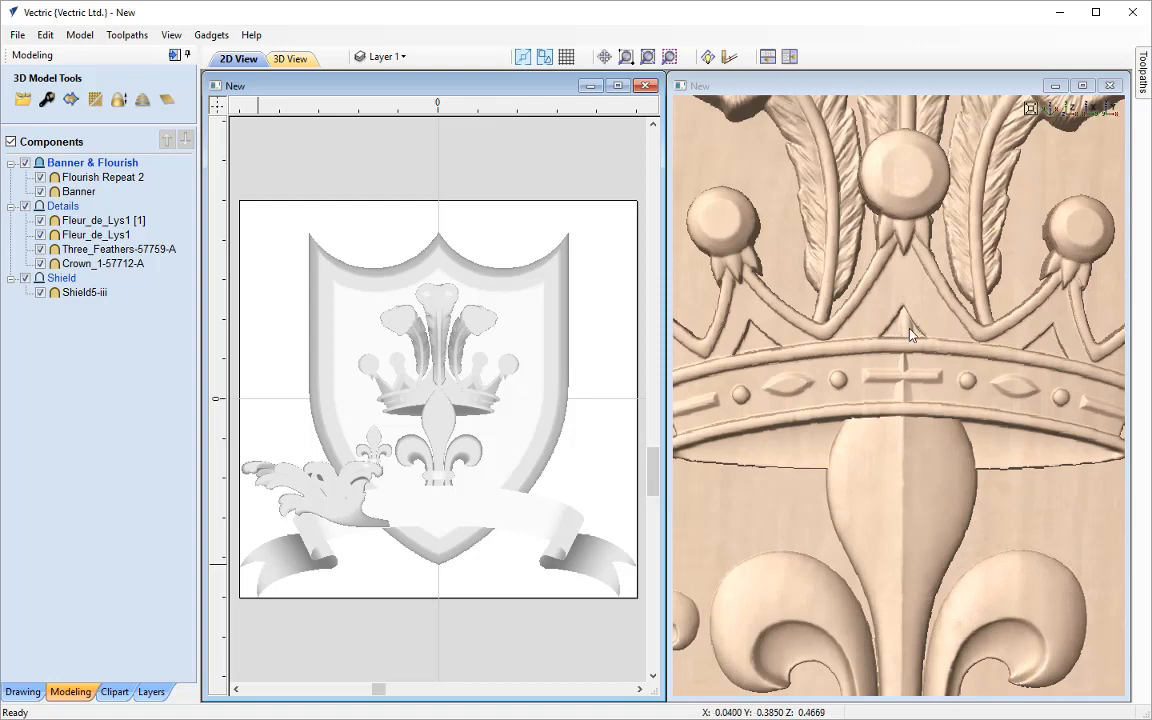
left_click(1070, 110)
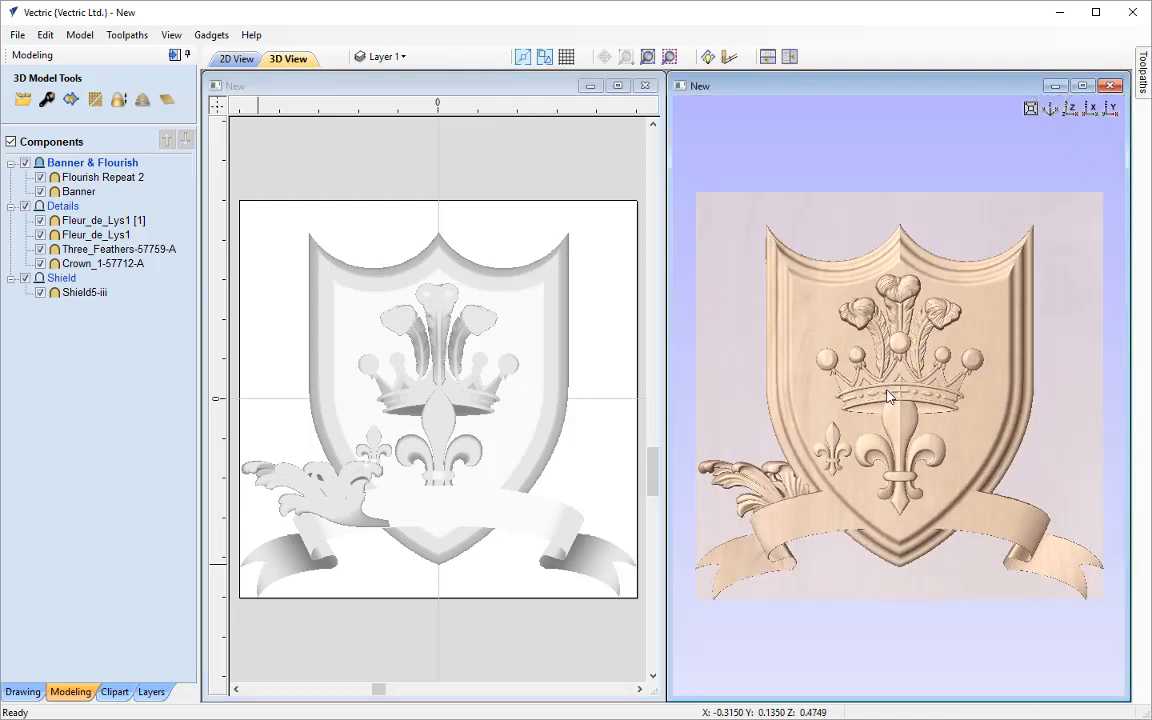
scroll(888, 396, "up", 1)
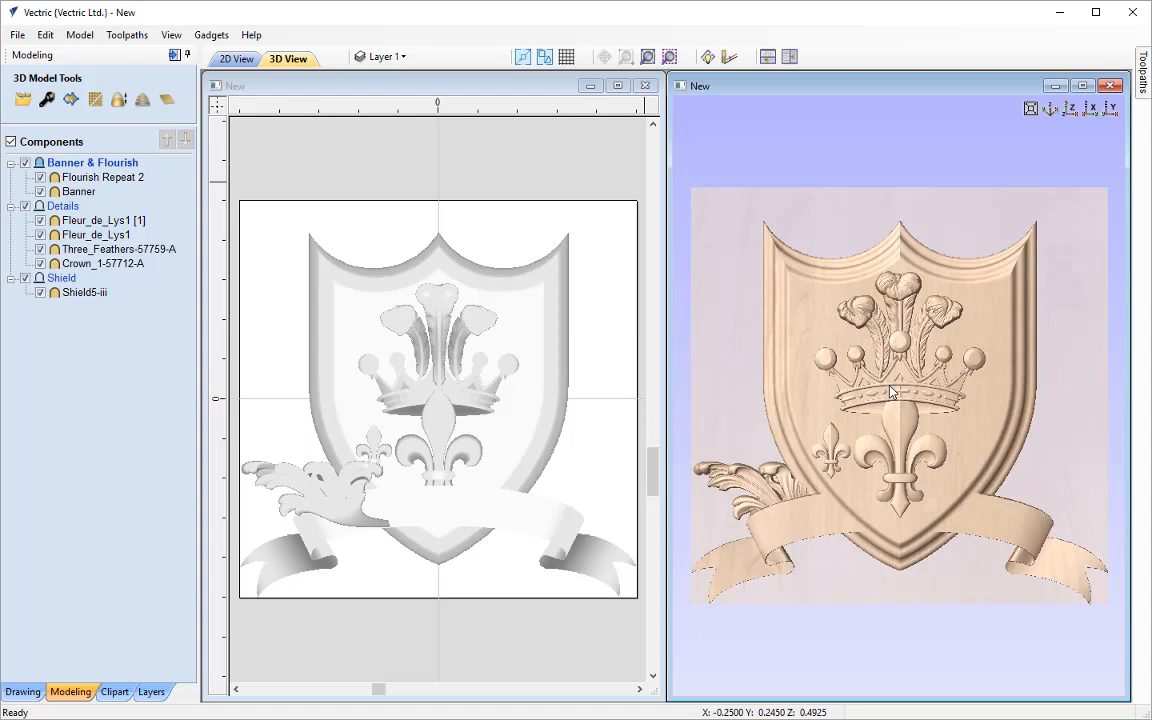
left_click(1083, 86)
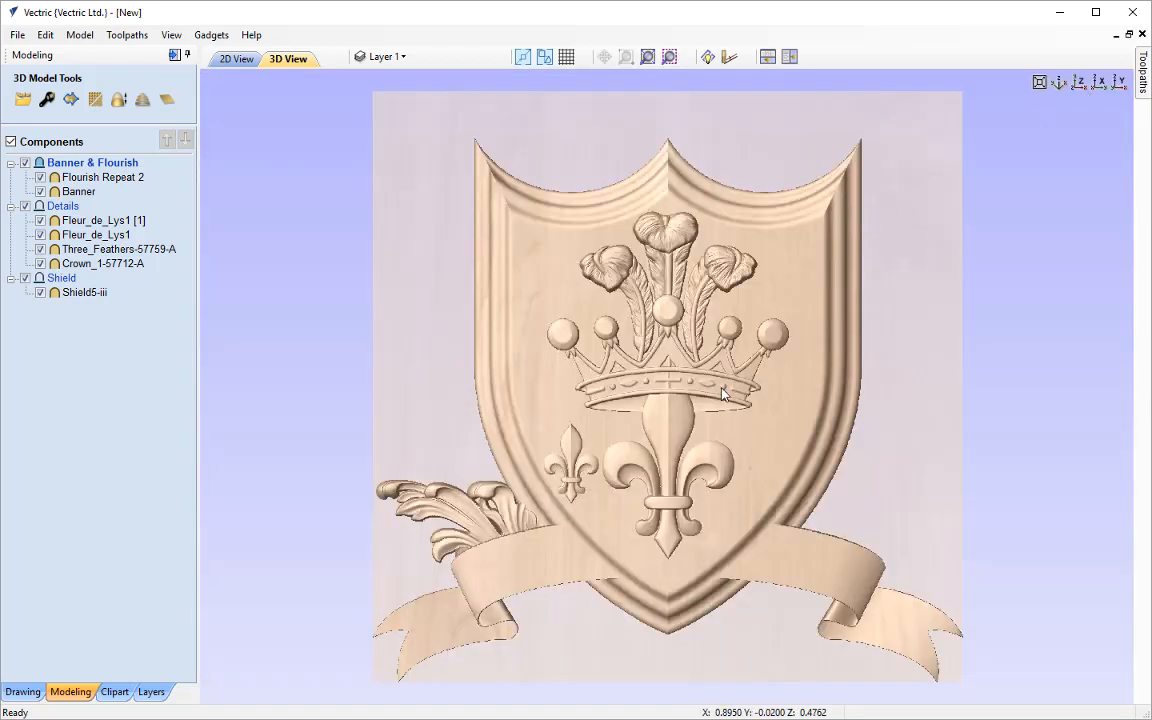
left_click_drag(724, 393, 763, 408)
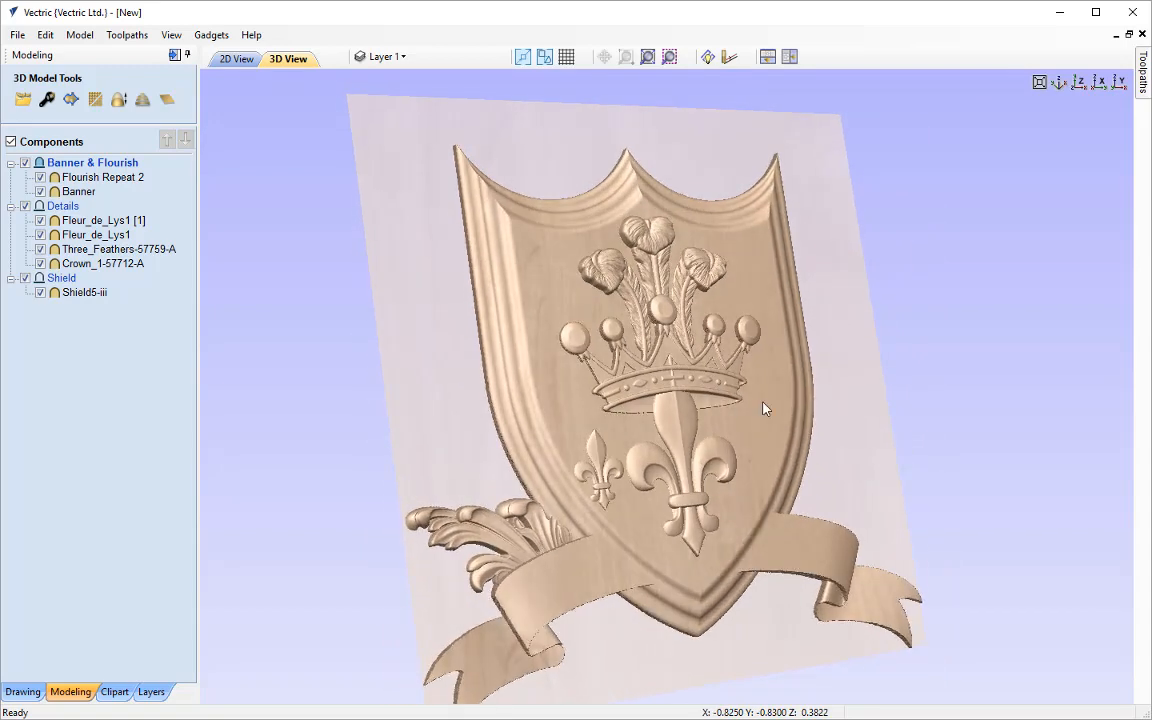
left_click(1079, 82)
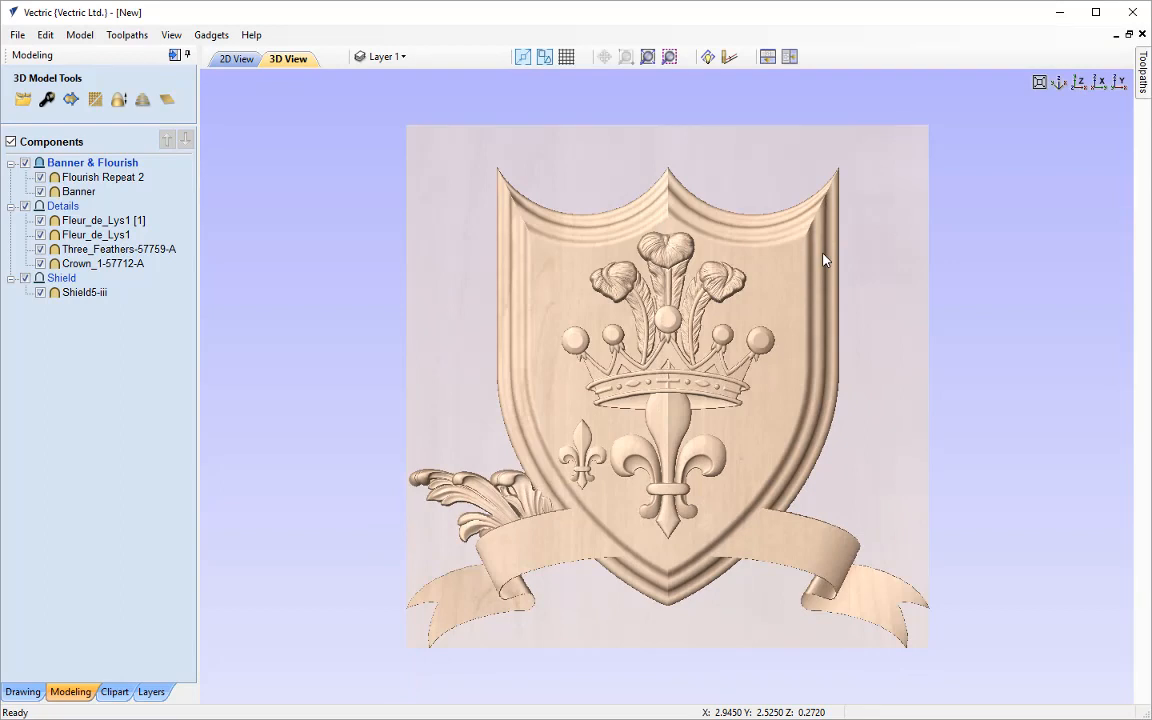
Hide the Banner & Flourish and Details levels to examine the shield alone, and show both levels again
left_click(25, 162)
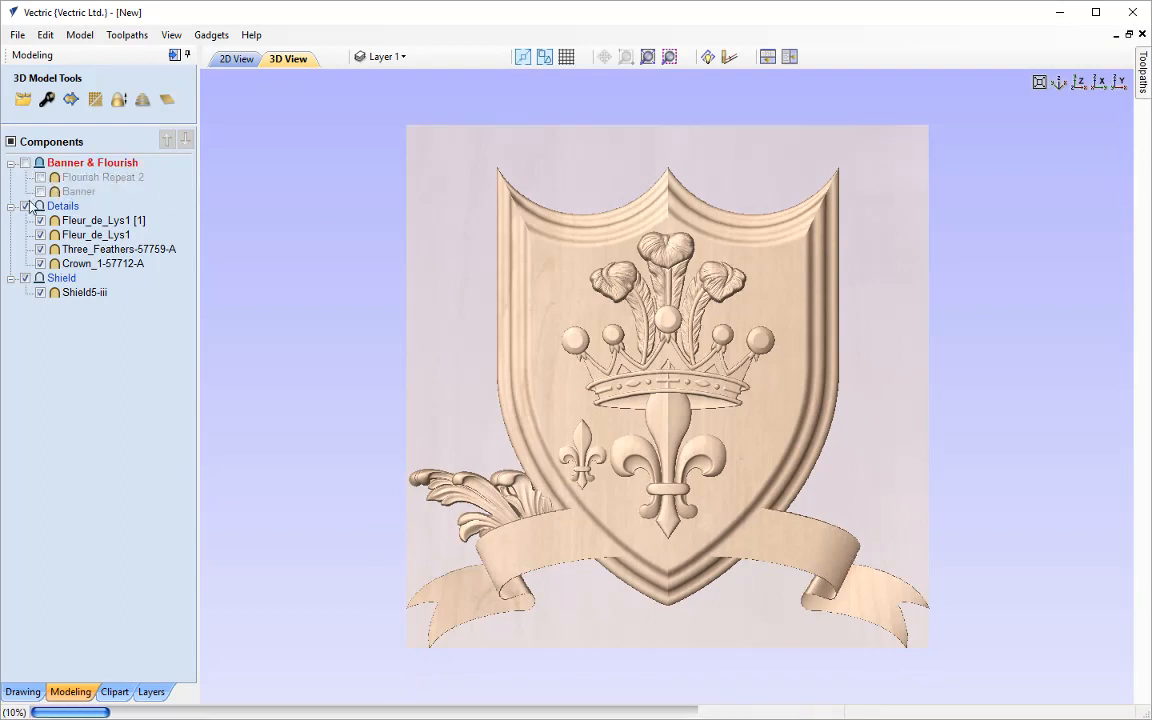
left_click(25, 206)
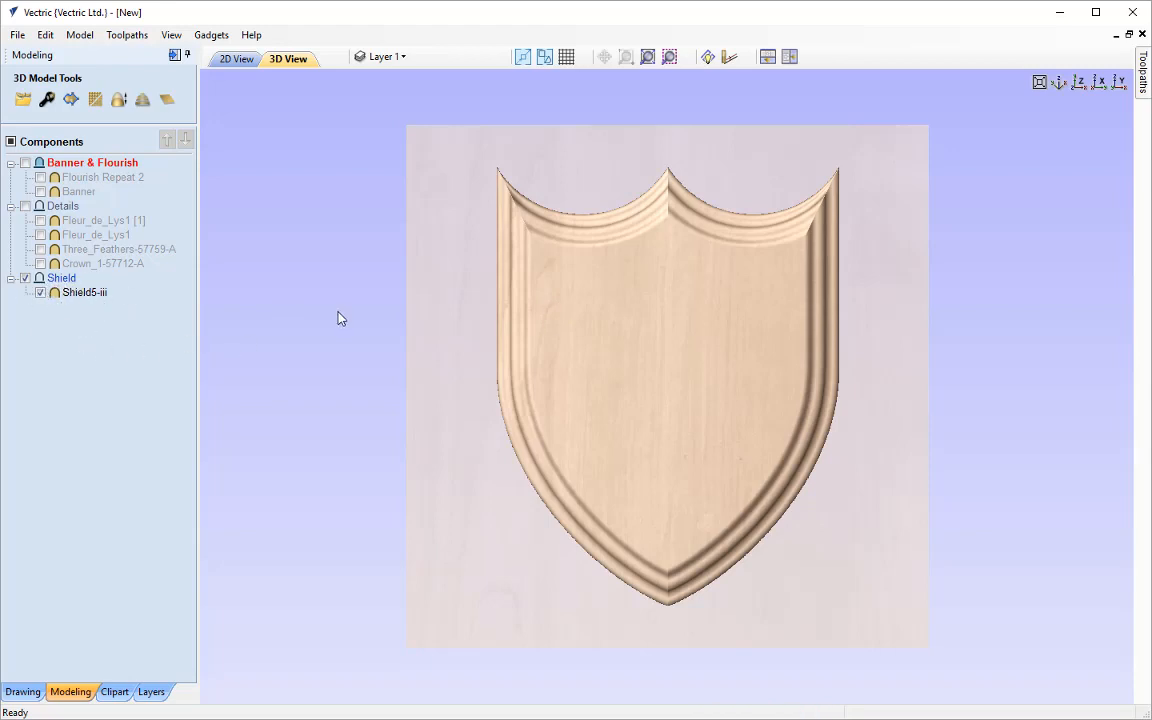
left_click_drag(478, 396, 599, 360)
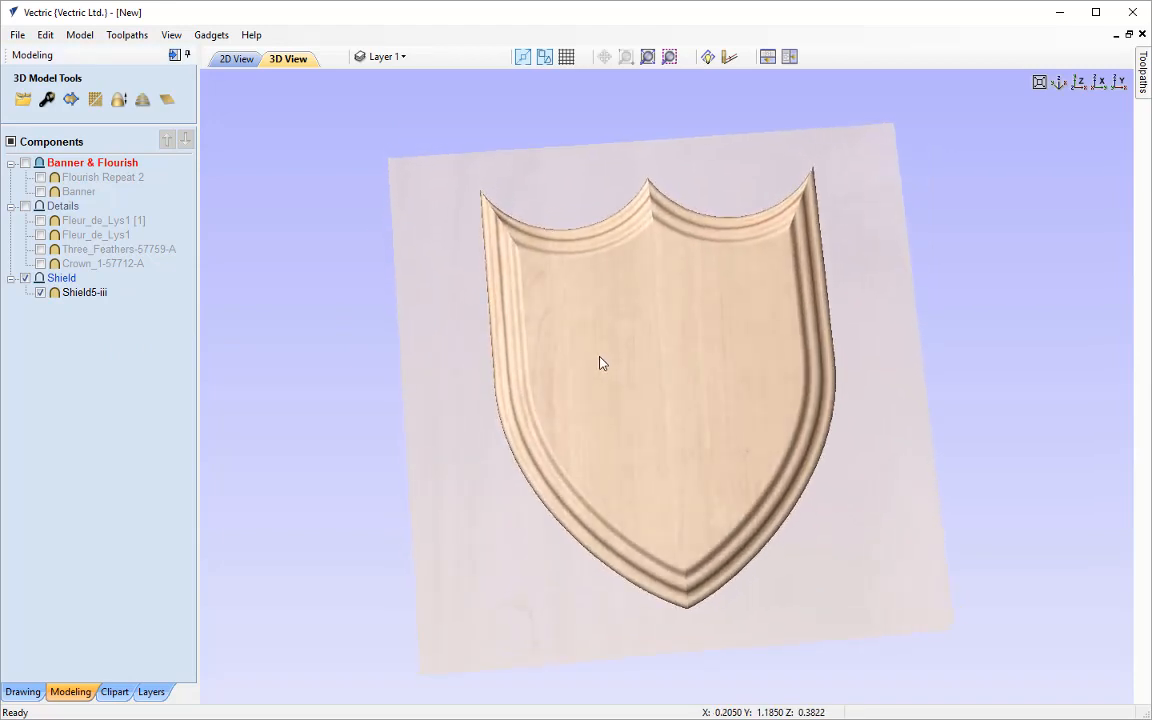
mouse_move(833, 329)
left_mouse_down()
mouse_move(818, 360)
mouse_move(825, 345)
left_mouse_up()
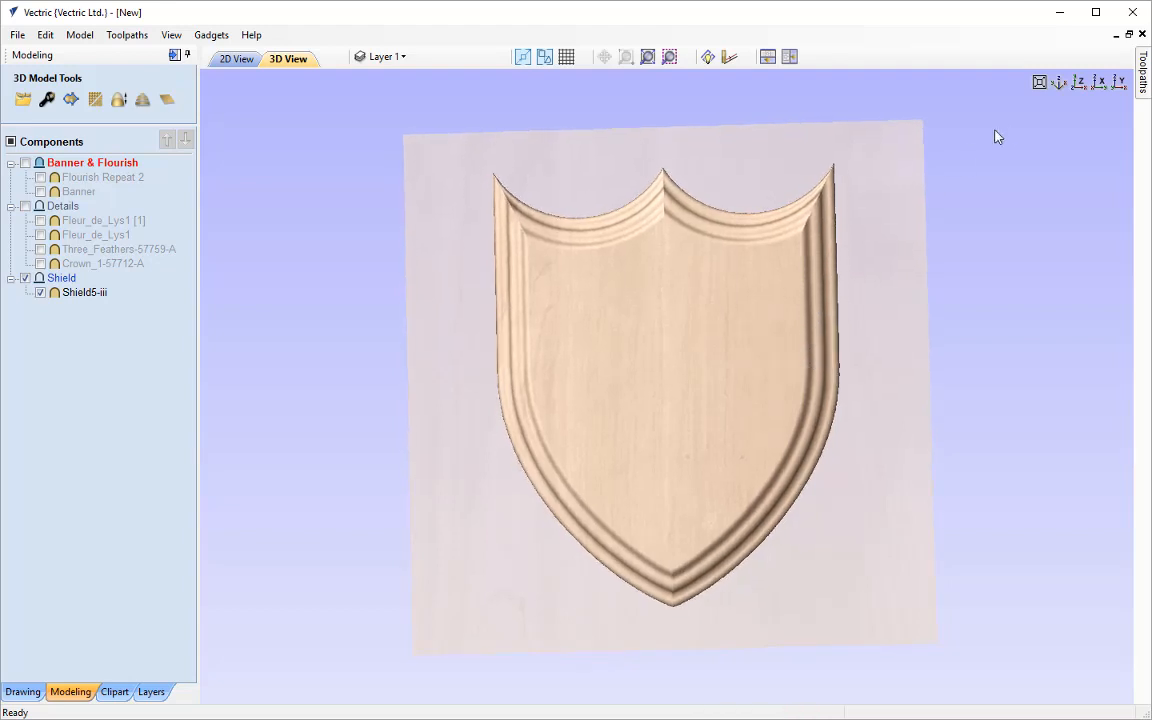
left_click(1078, 85)
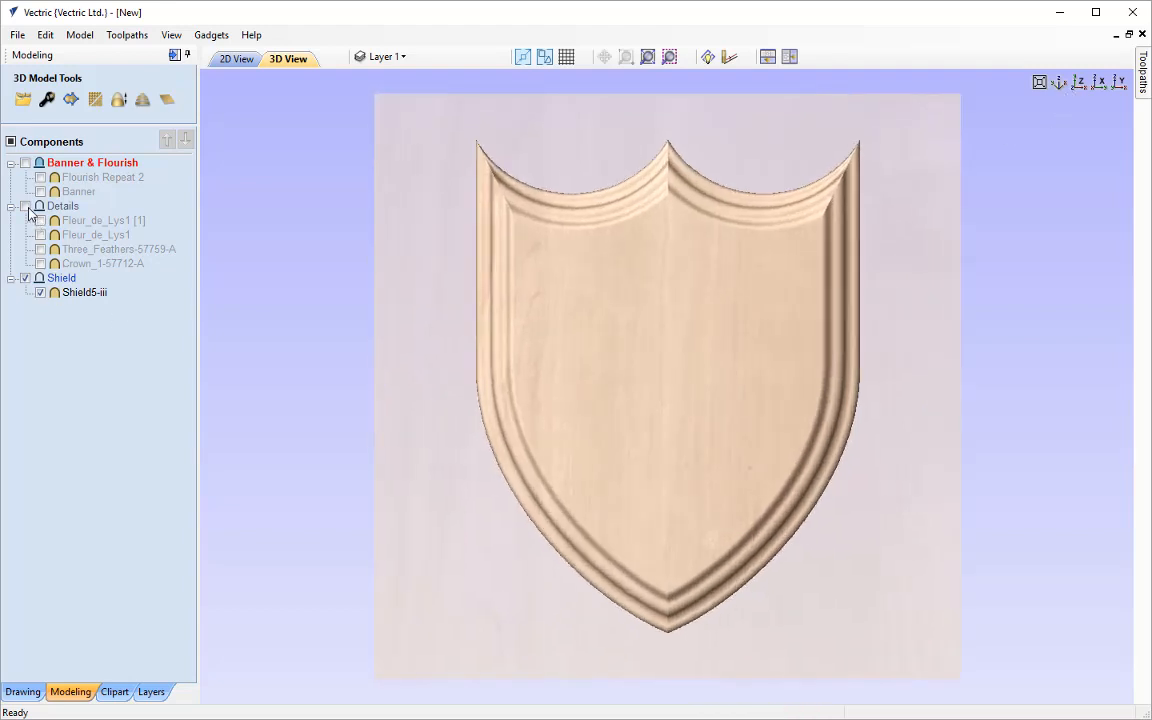
left_click(26, 206)
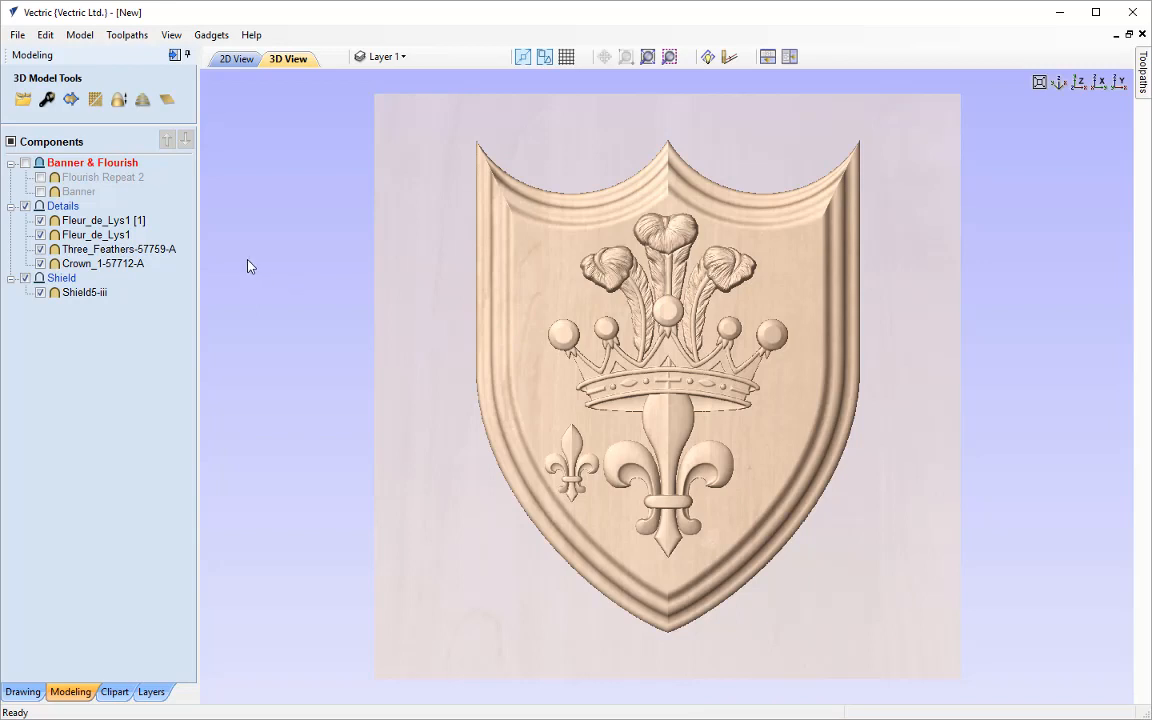
left_click(26, 163)
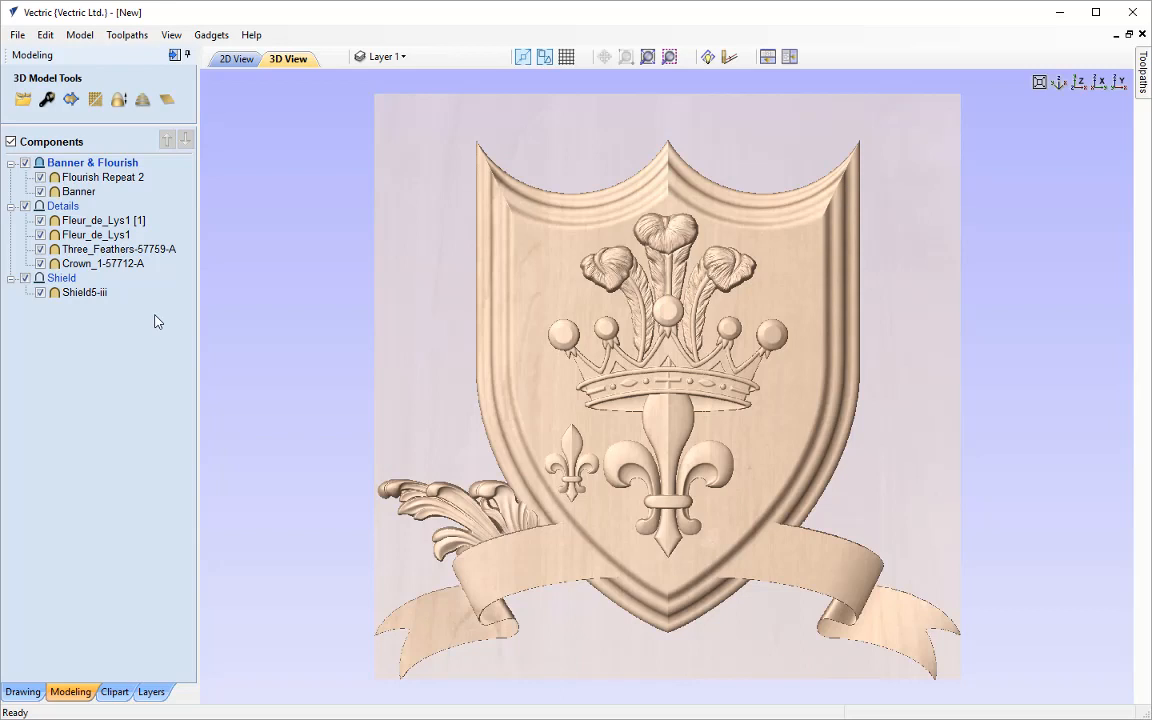
Set the shield component's shape height to 0.3 inches in its component properties
left_click(86, 294)
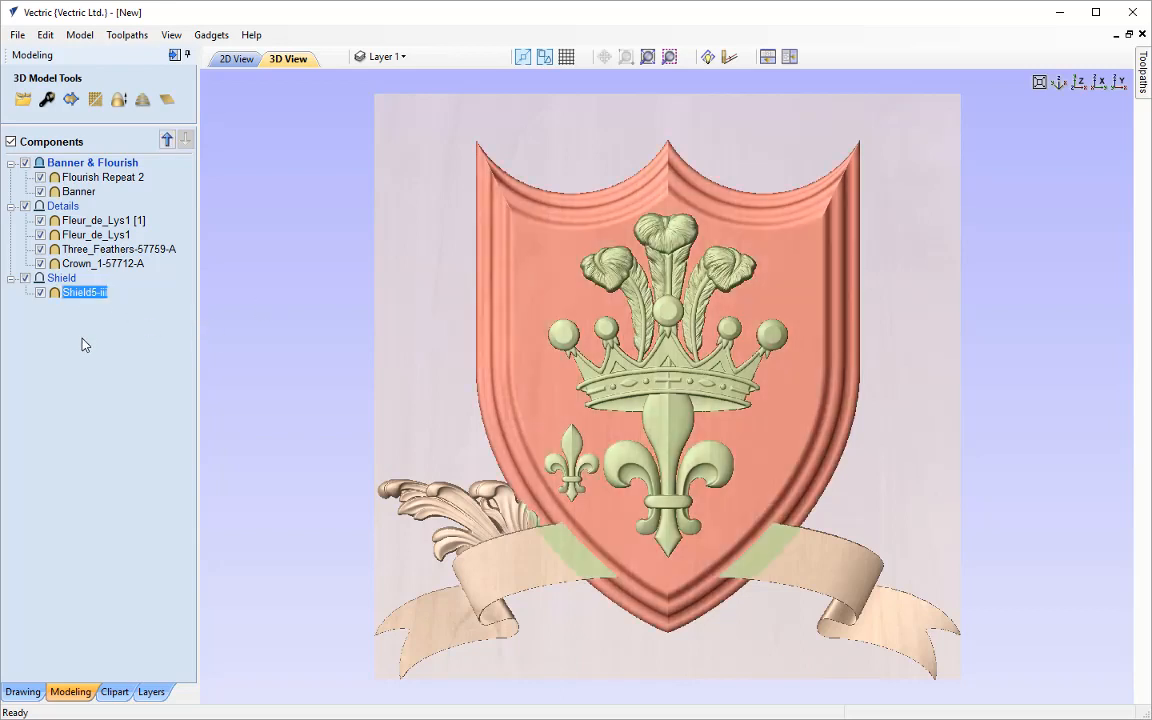
left_click(86, 294)
left_click(47, 100)
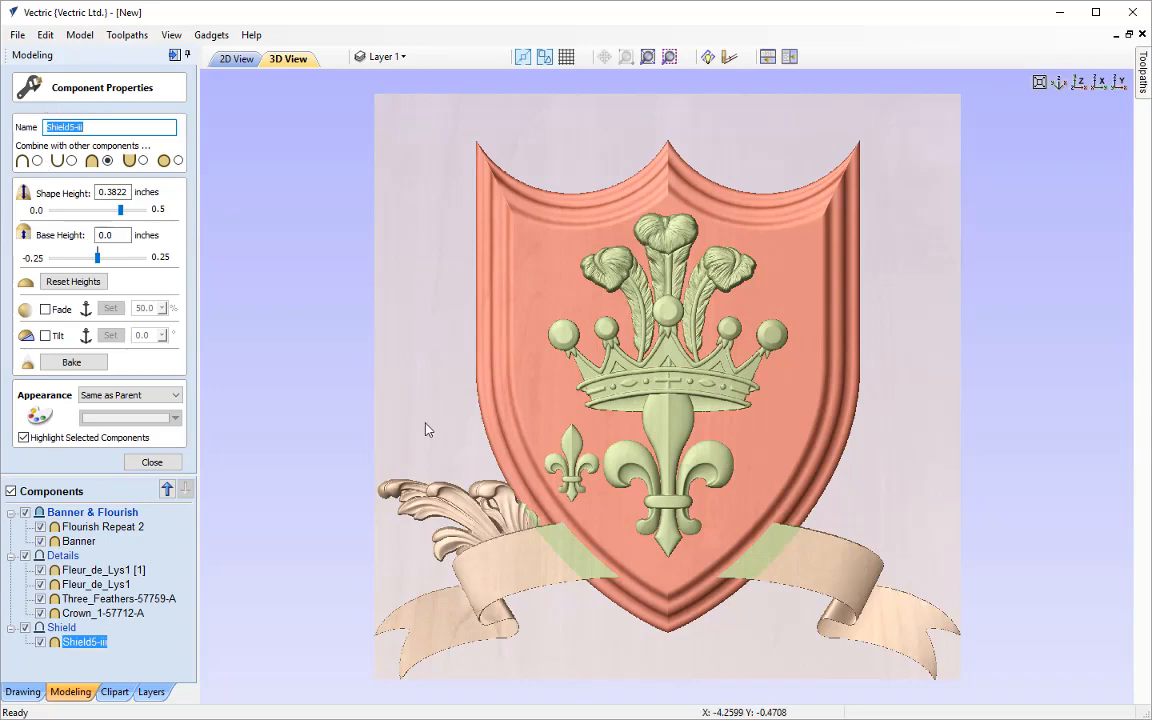
left_click_drag(391, 411, 734, 404)
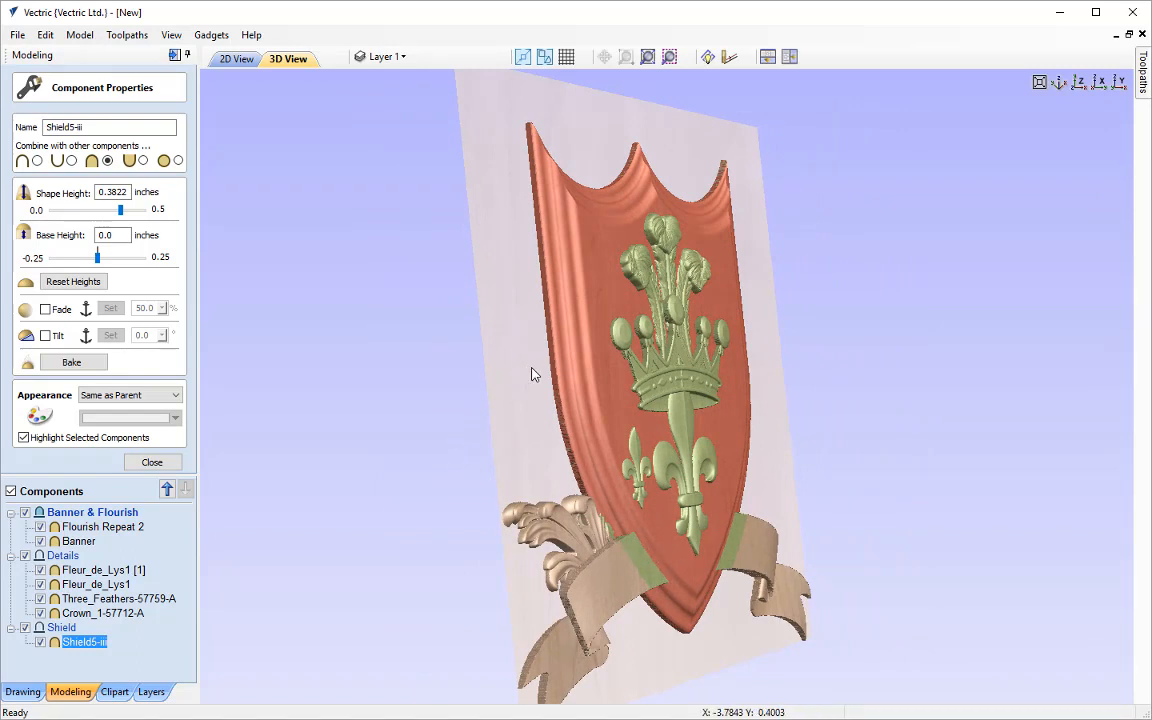
left_click_drag(532, 374, 372, 342)
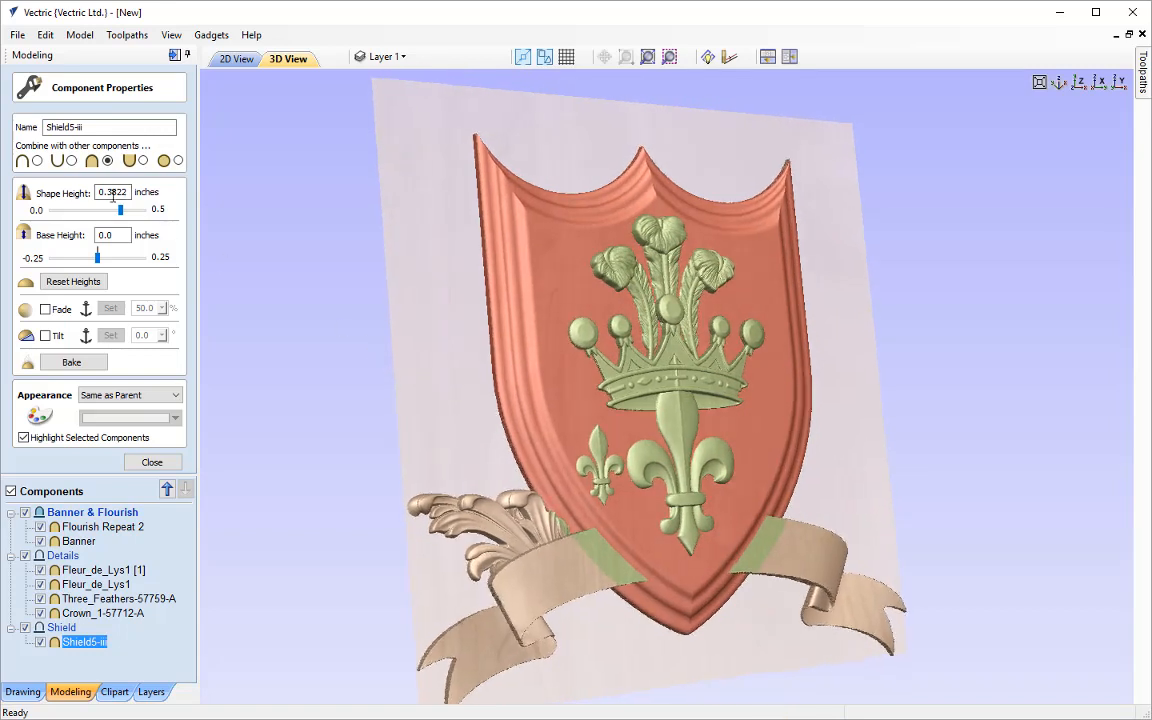
left_click_drag(113, 195, 154, 178)
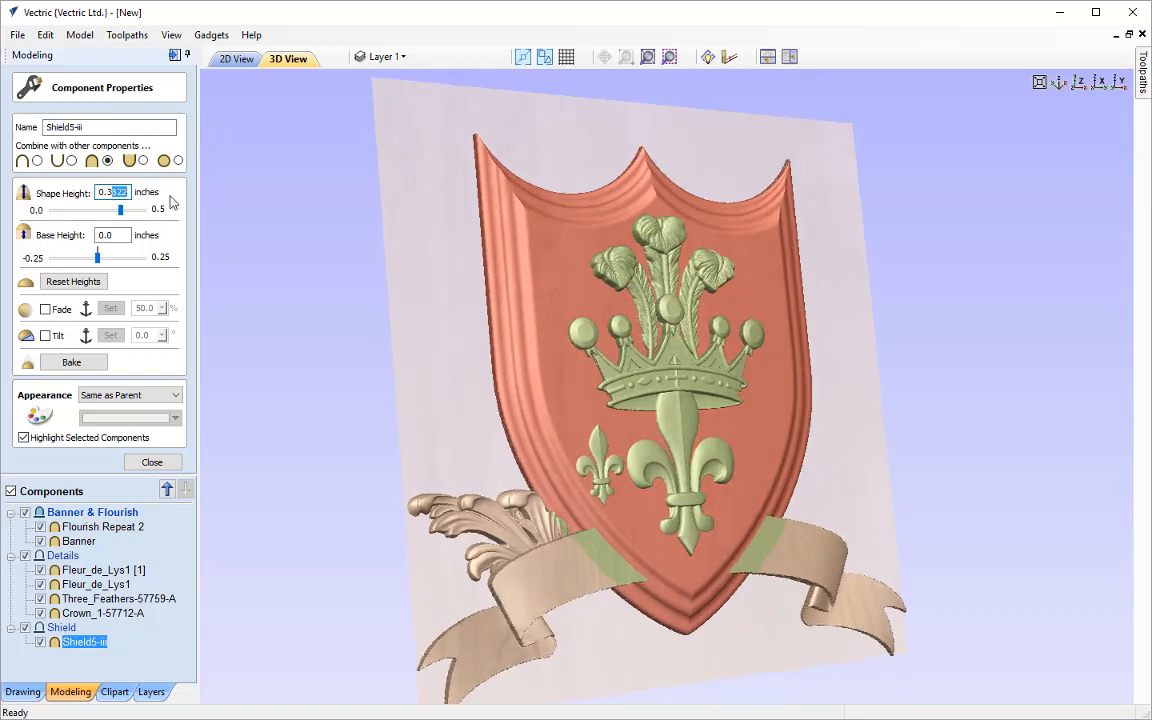
key("BackSpace")
key("Return")
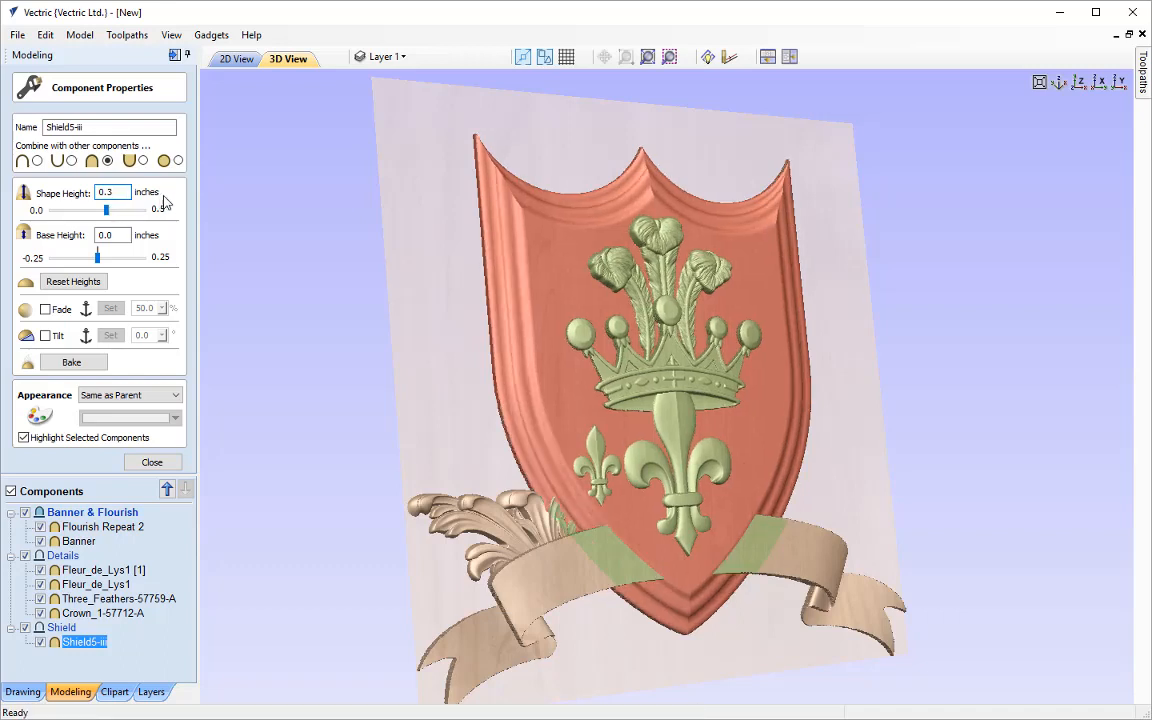
Set the banner component's shape height to 0.3 inches
left_click_drag(393, 460, 360, 370)
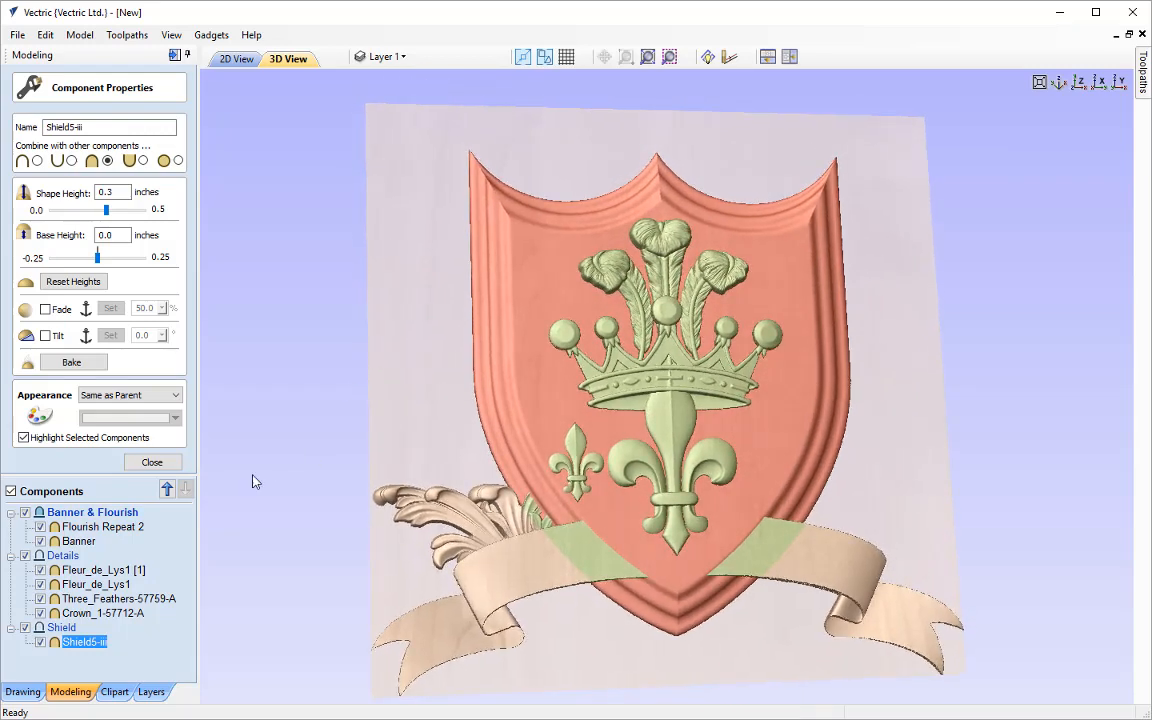
left_click(80, 541)
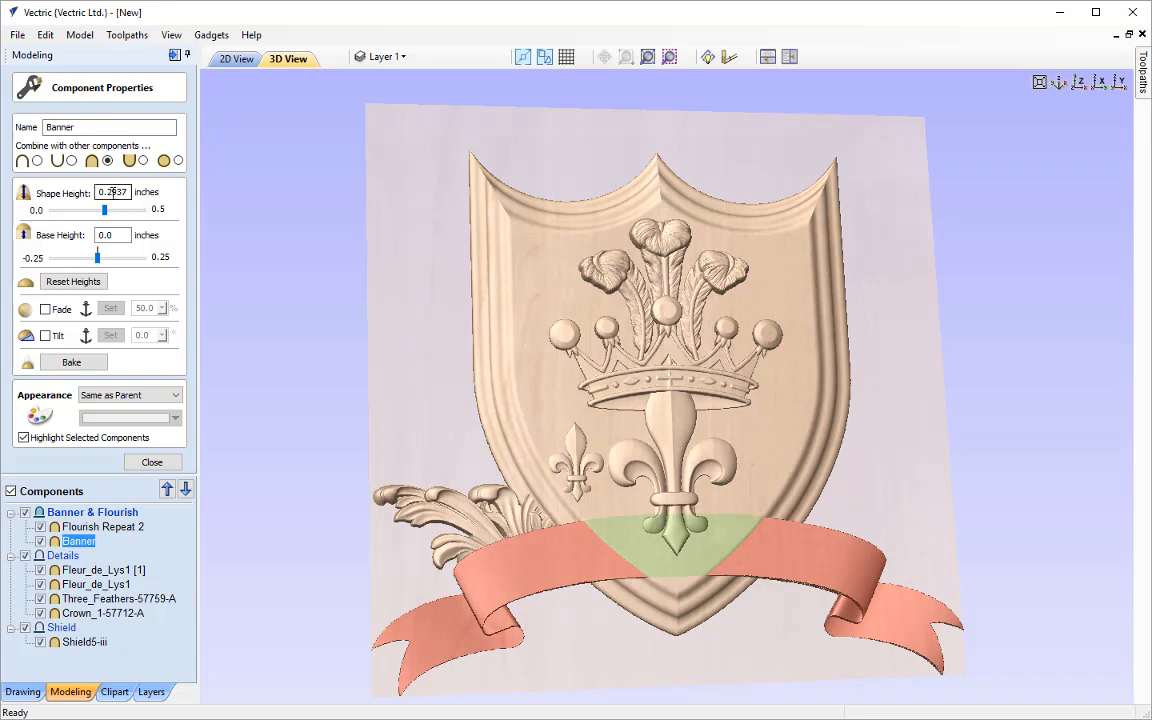
left_click_drag(108, 191, 199, 192)
type("3")
key("Return")
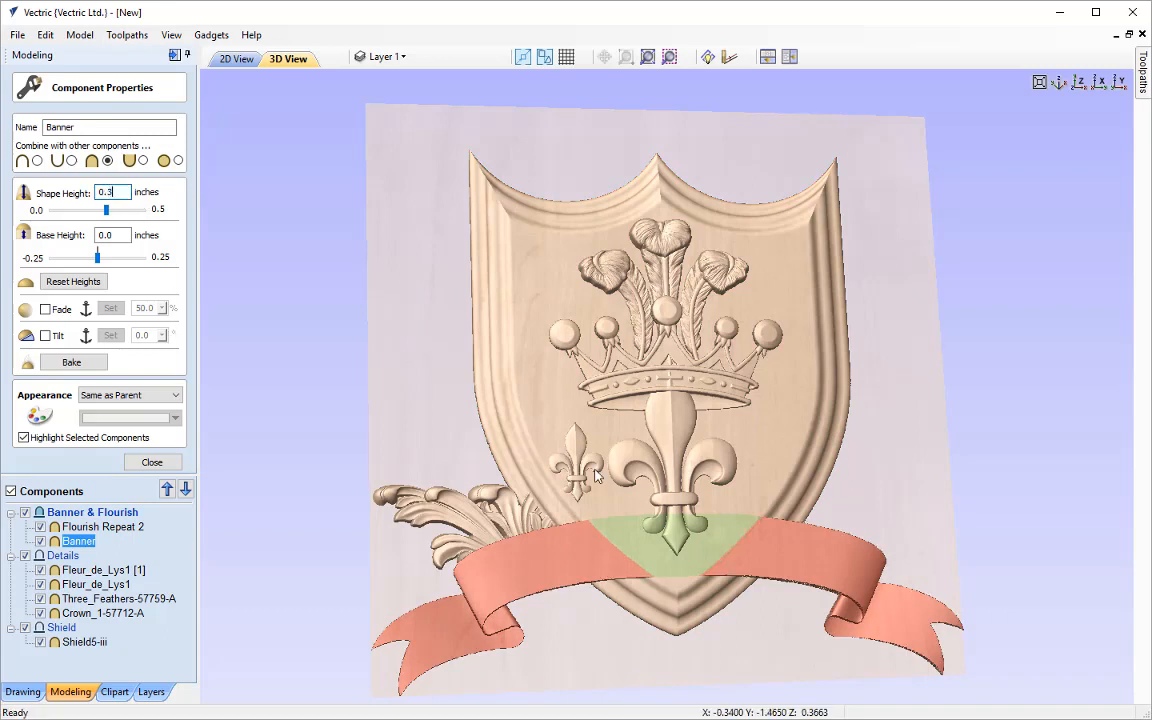
Raise the banner above the shield and details by setting its base height to 0.1 inches
left_click_drag(686, 631, 691, 436)
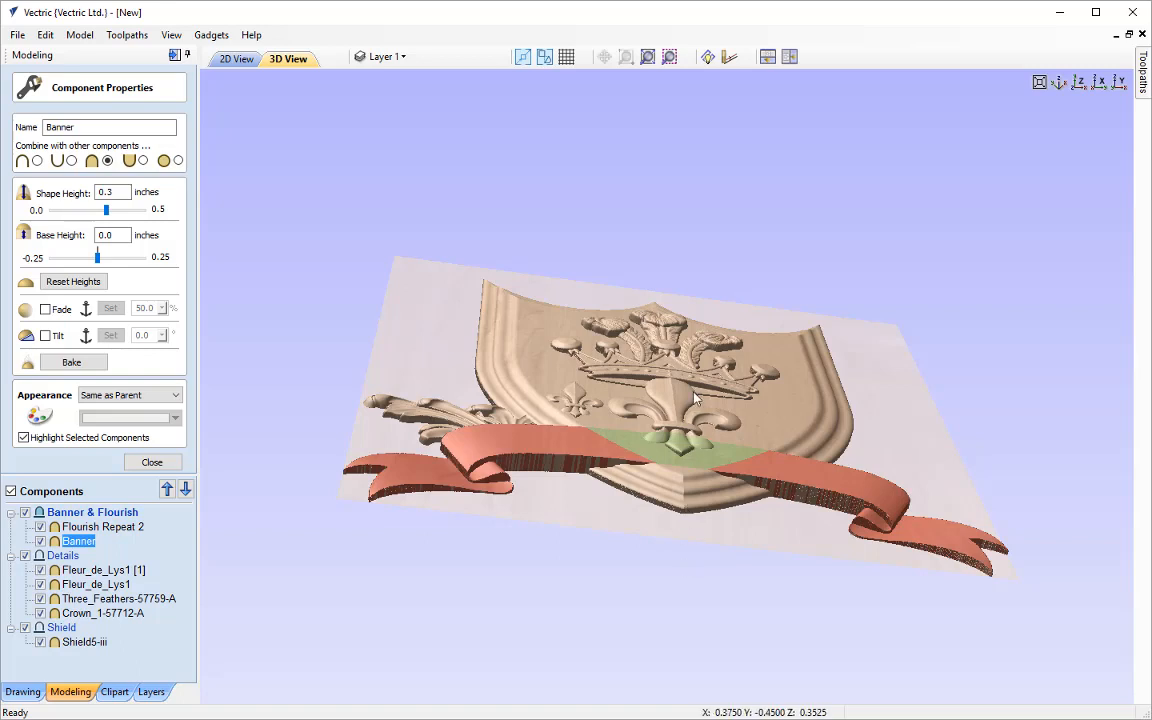
left_click(105, 234)
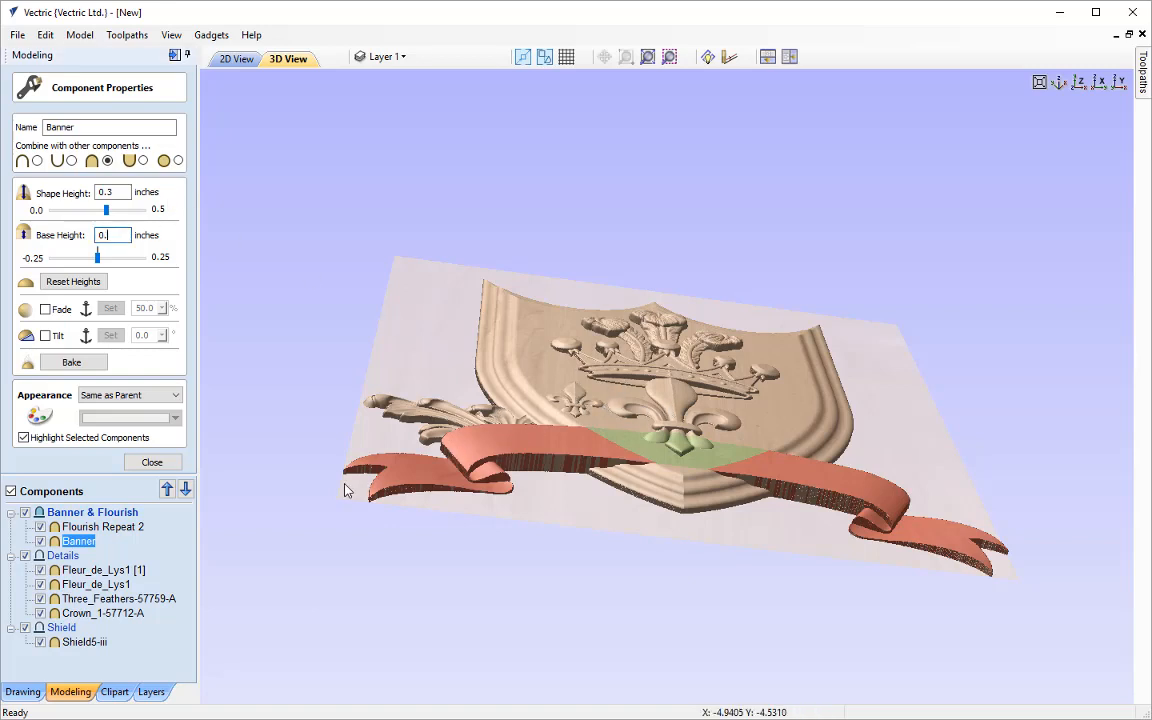
type("1")
key("Return")
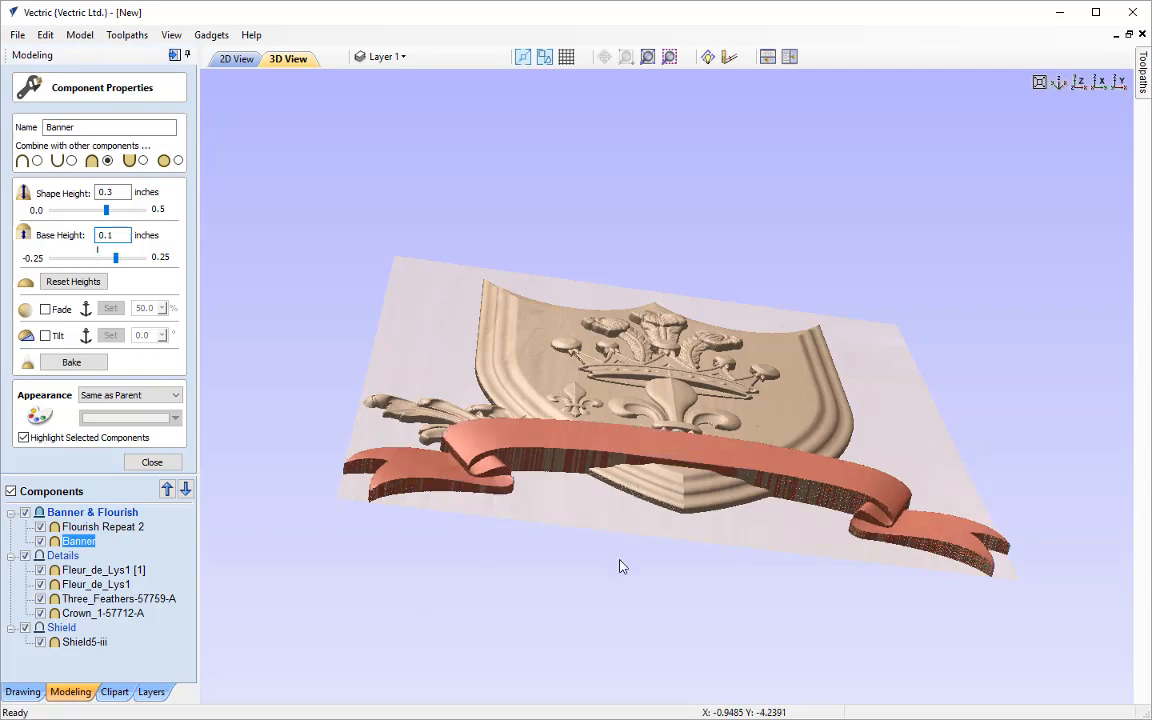
left_click_drag(619, 566, 617, 625)
left_click_drag(892, 437, 602, 532)
left_click_drag(690, 612, 688, 650)
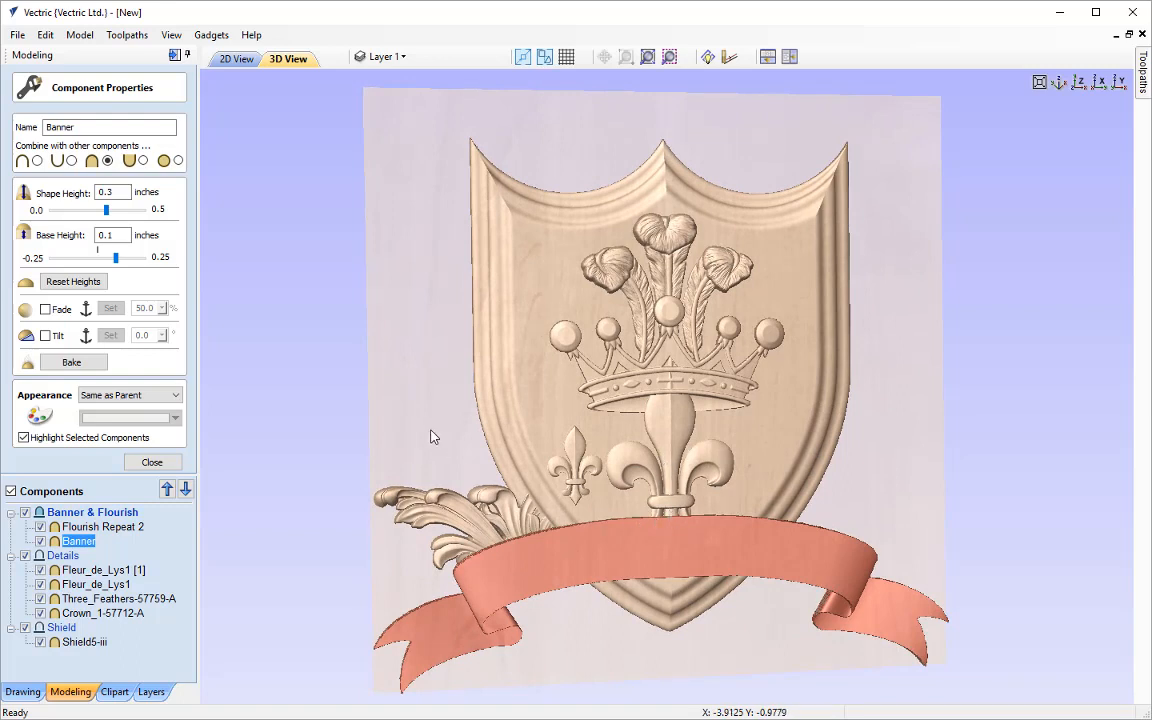
Set the flourish component's shape height to 0.2 inches and close the component properties
left_click_drag(430, 433, 420, 490)
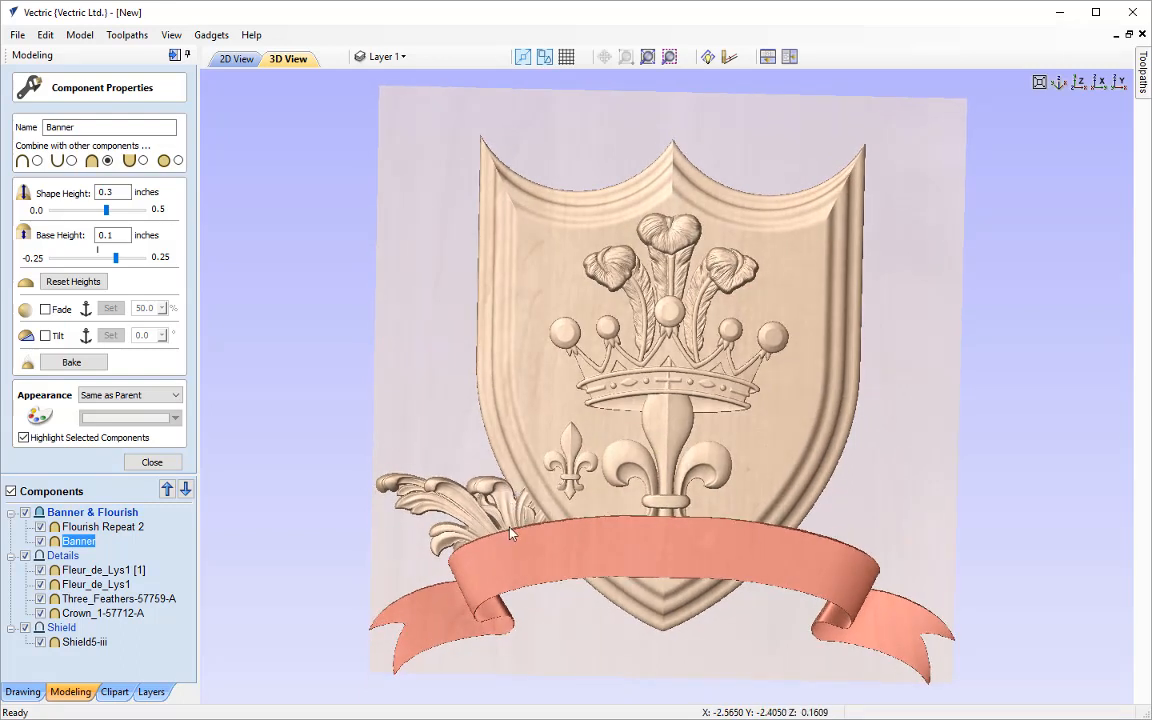
scroll(470, 560, "up", 4)
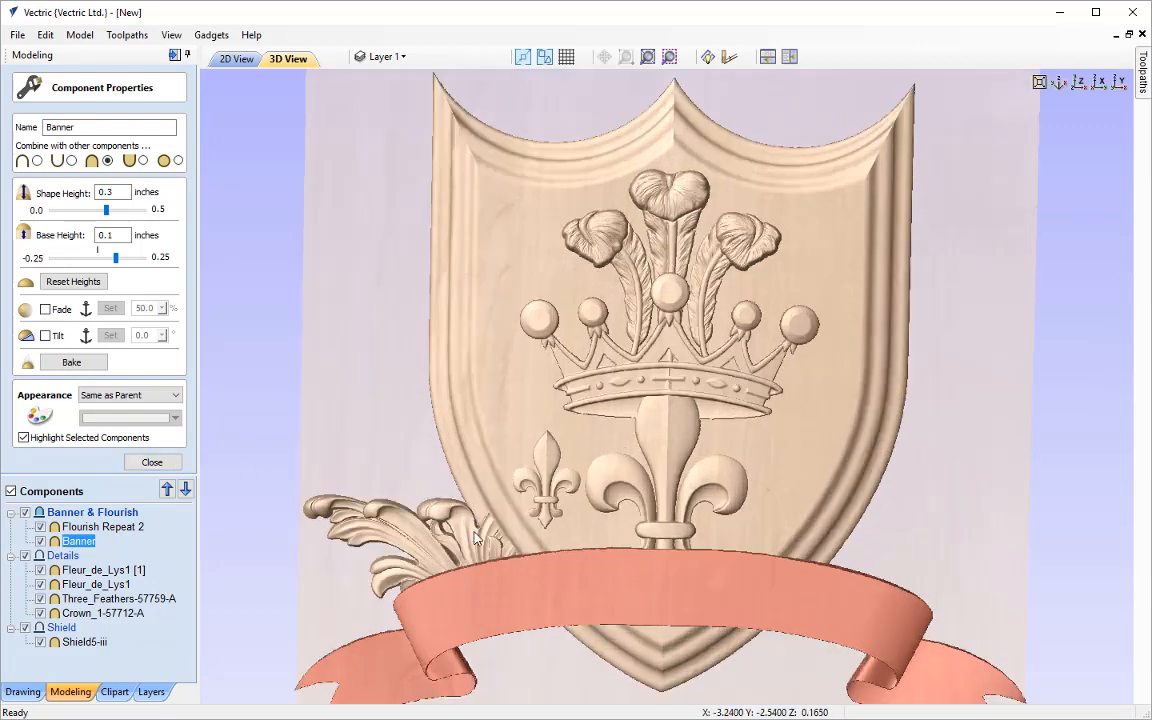
left_click_drag(433, 586, 610, 452)
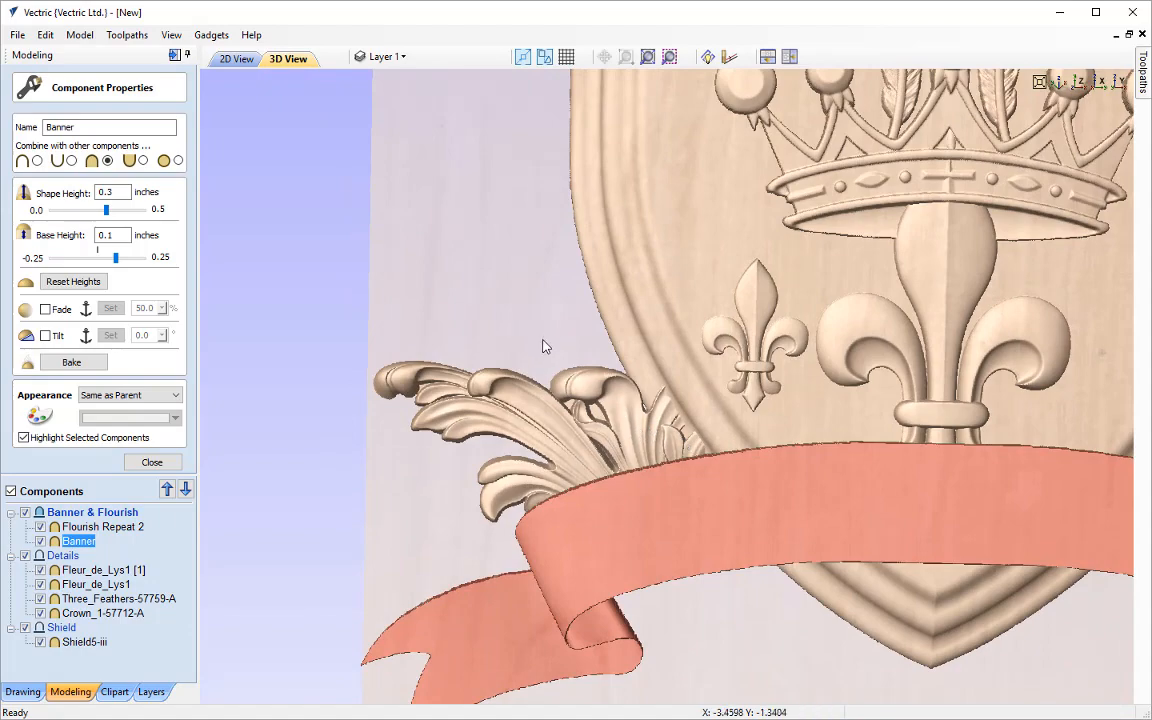
left_click_drag(542, 342, 587, 370)
left_click_drag(789, 618, 586, 428)
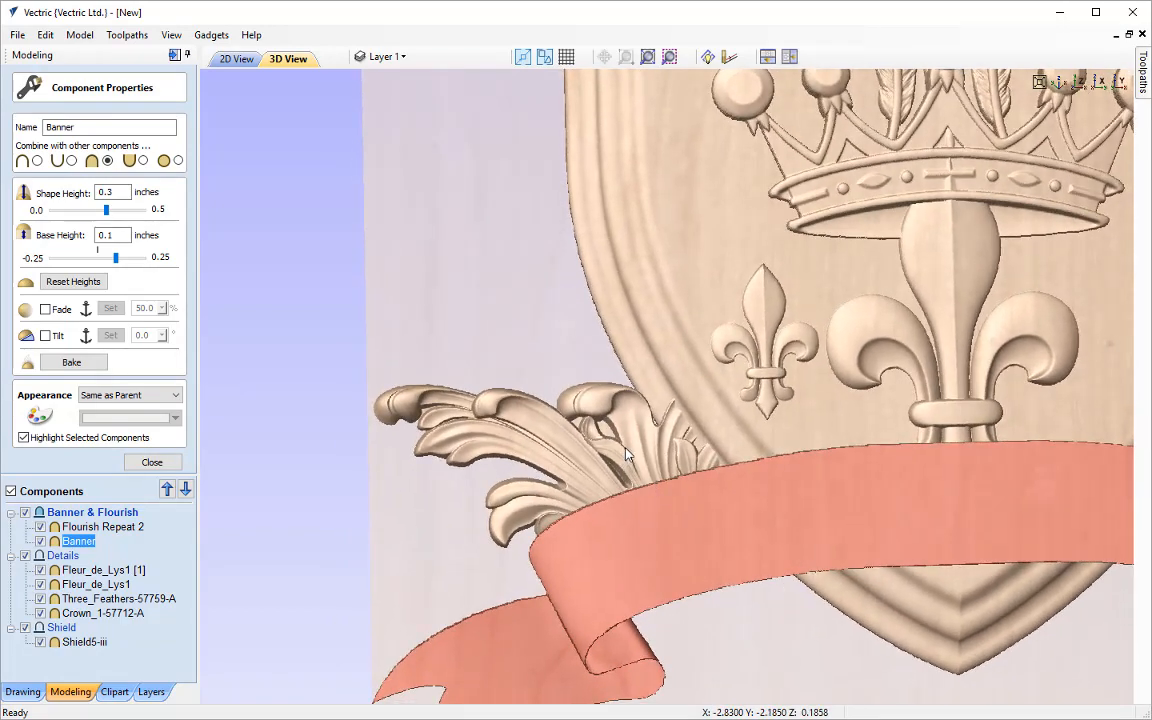
left_click(626, 455)
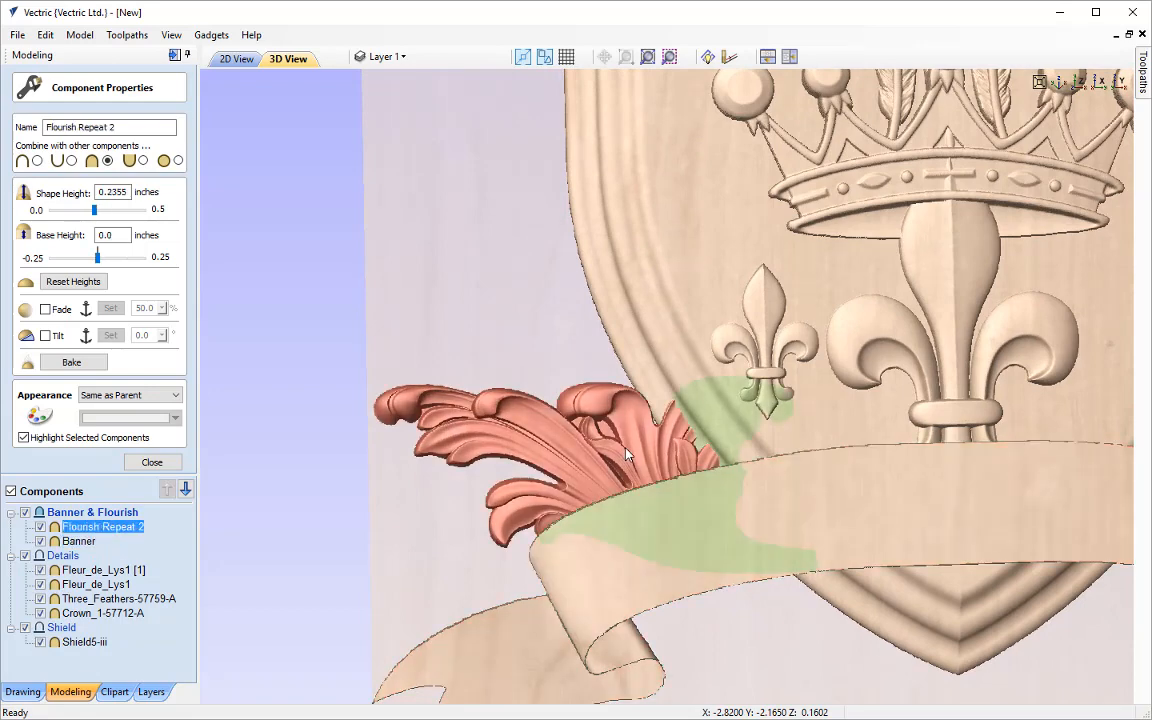
scroll(626, 455, "down", 2)
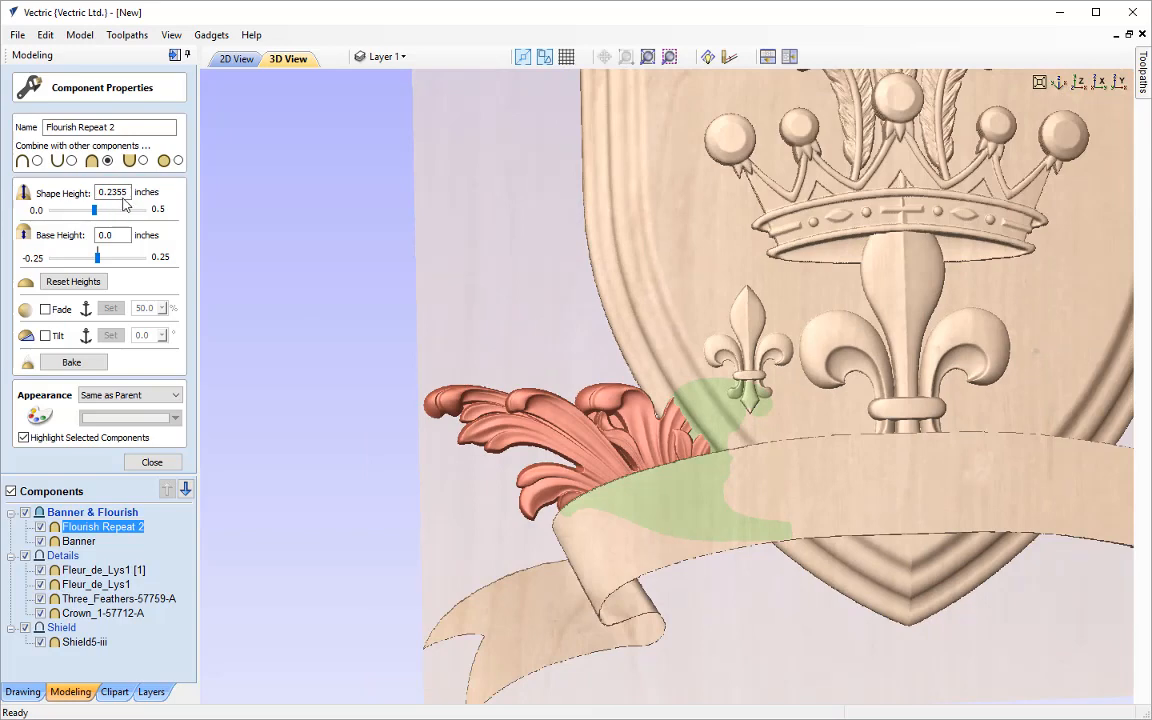
left_click_drag(118, 192, 163, 201)
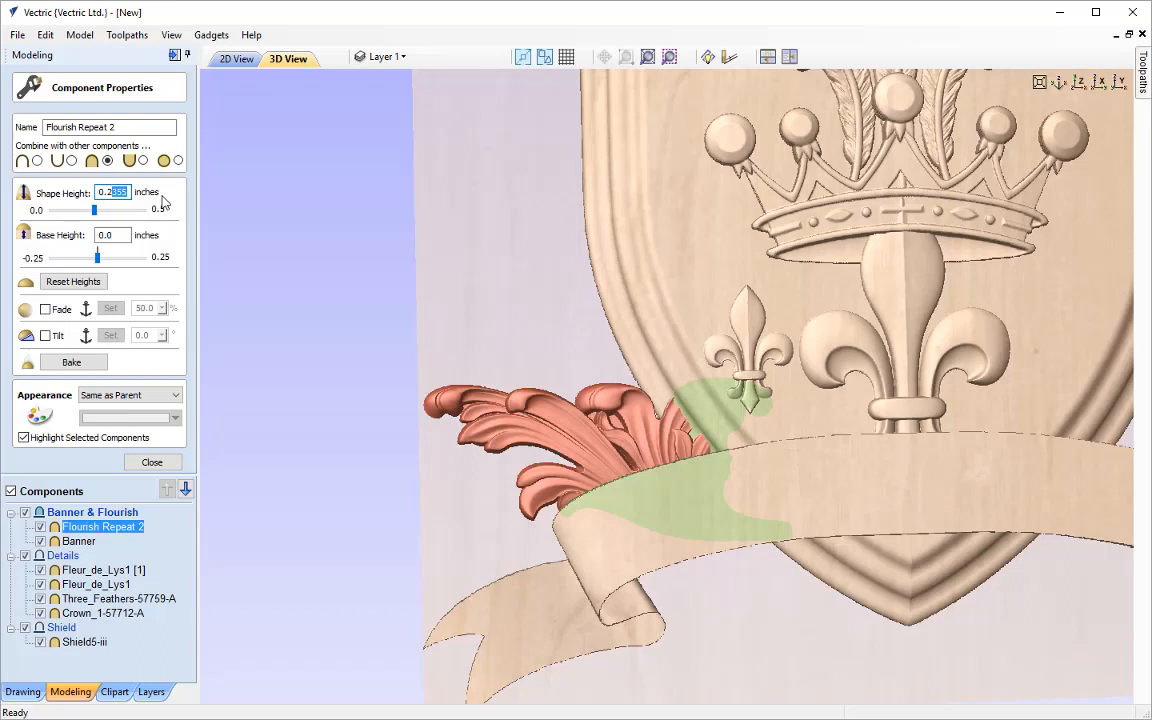
key("BackSpace")
key("Return")
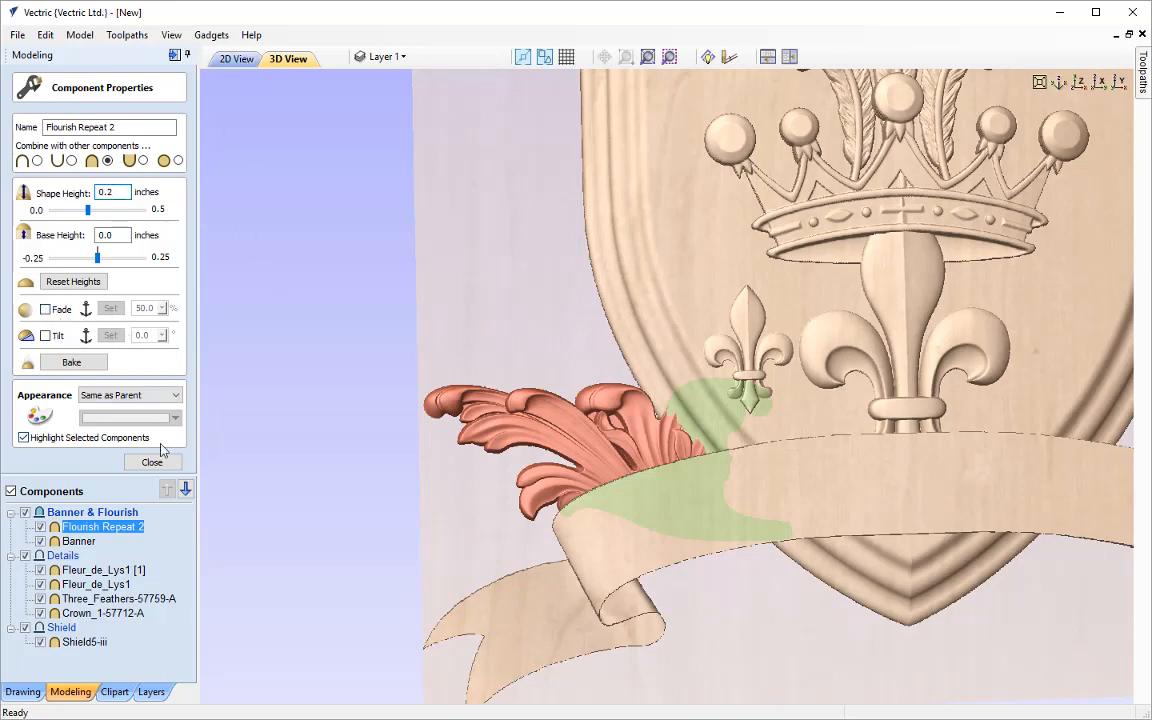
left_click(152, 462)
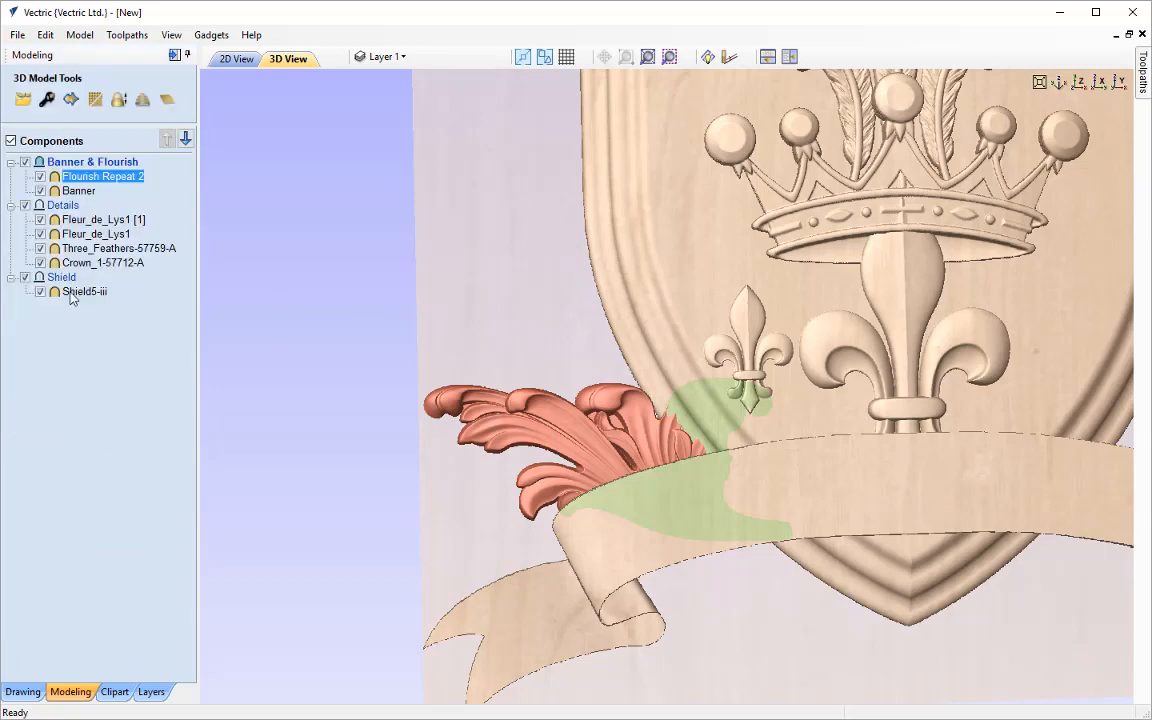
Enable Fade on the flourish from its on-model properties, with the fade direction anchored from its outer tip across towards the shield
left_click(632, 476)
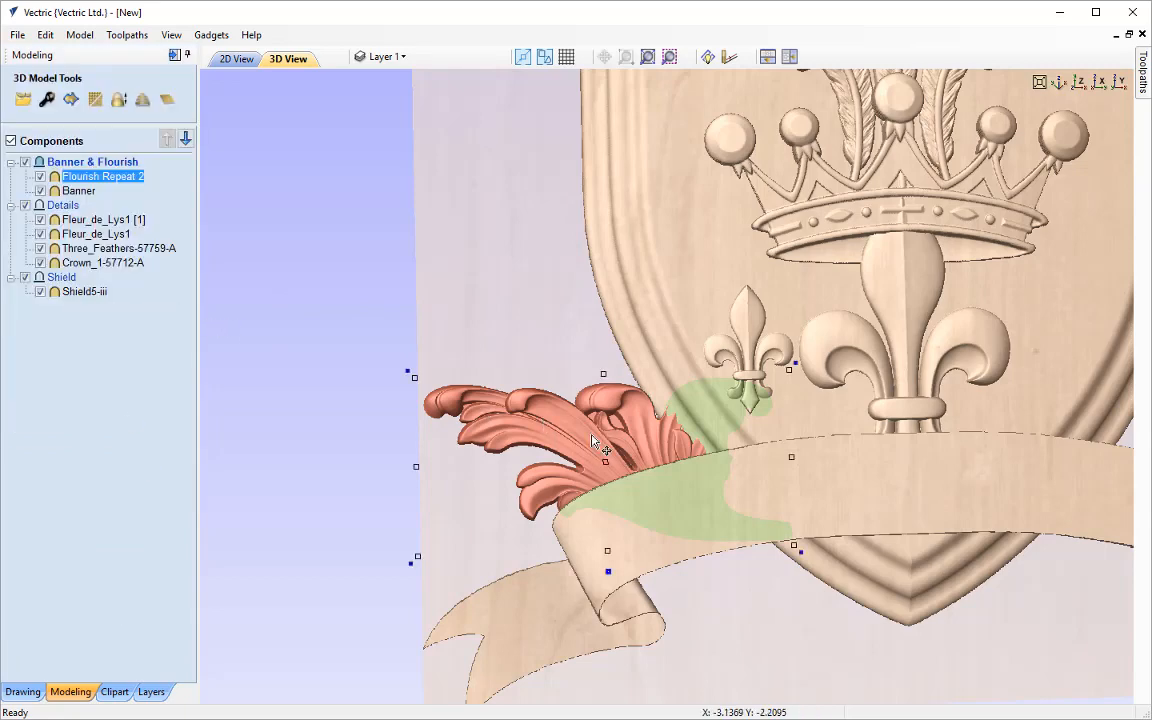
right_click(609, 558)
left_click_drag(705, 557, 149, 331)
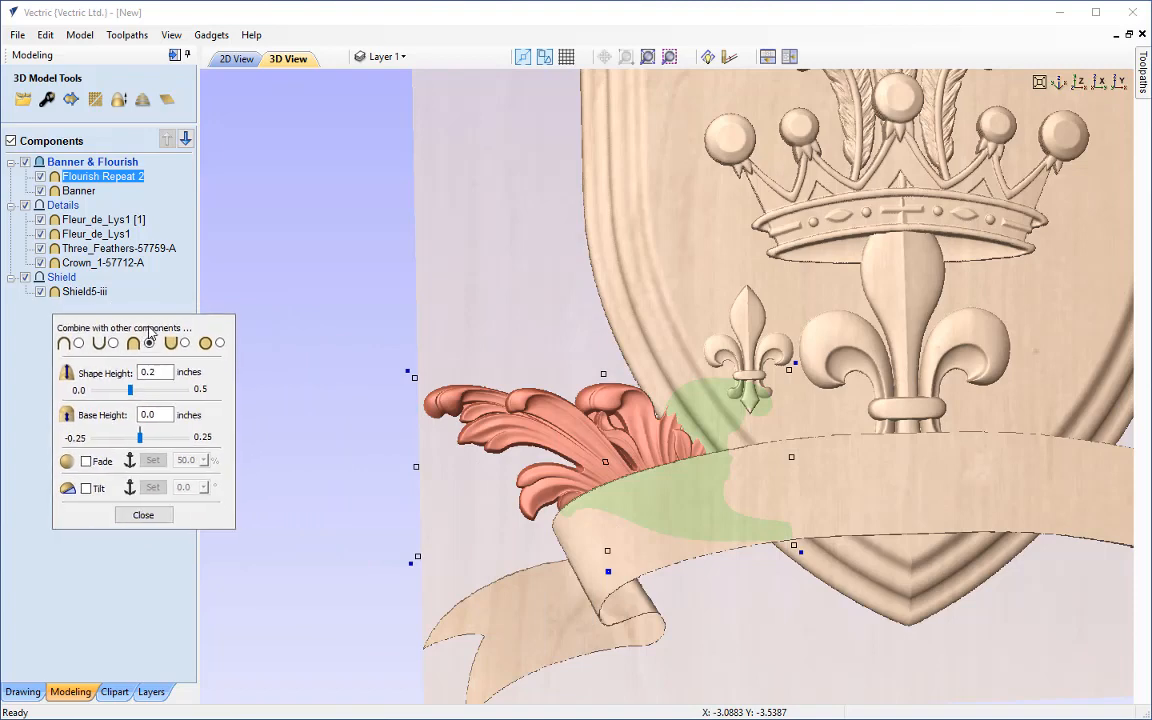
left_click(87, 462)
left_click(153, 461)
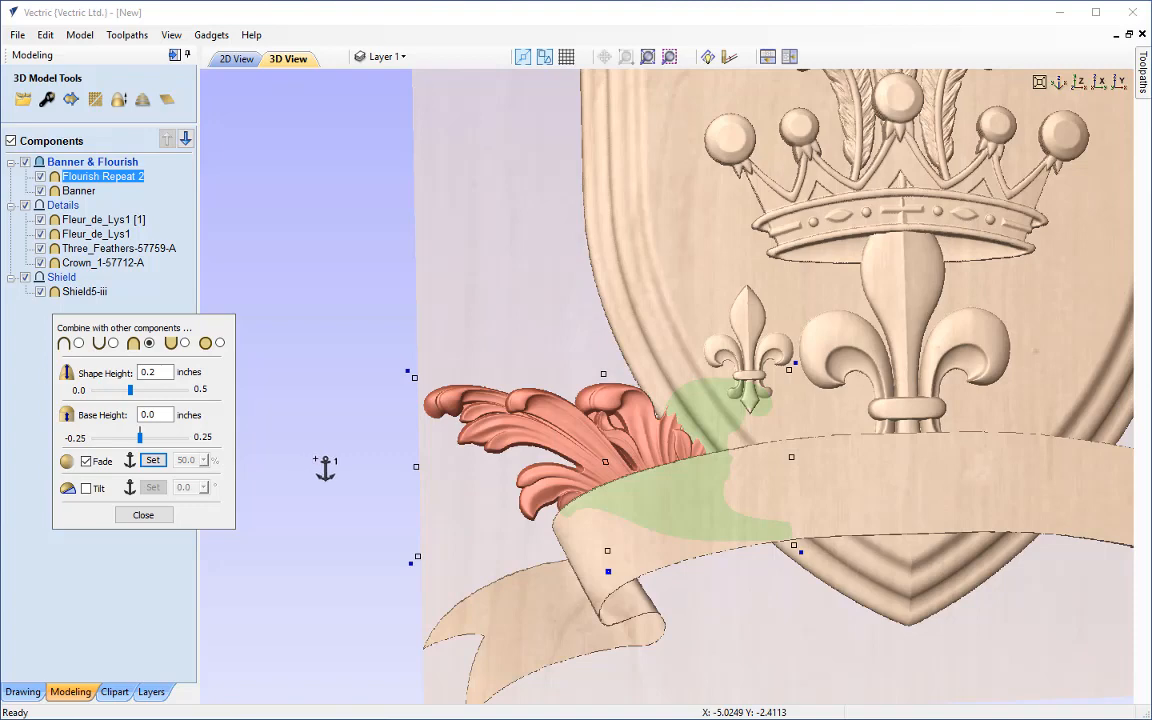
left_click(421, 448)
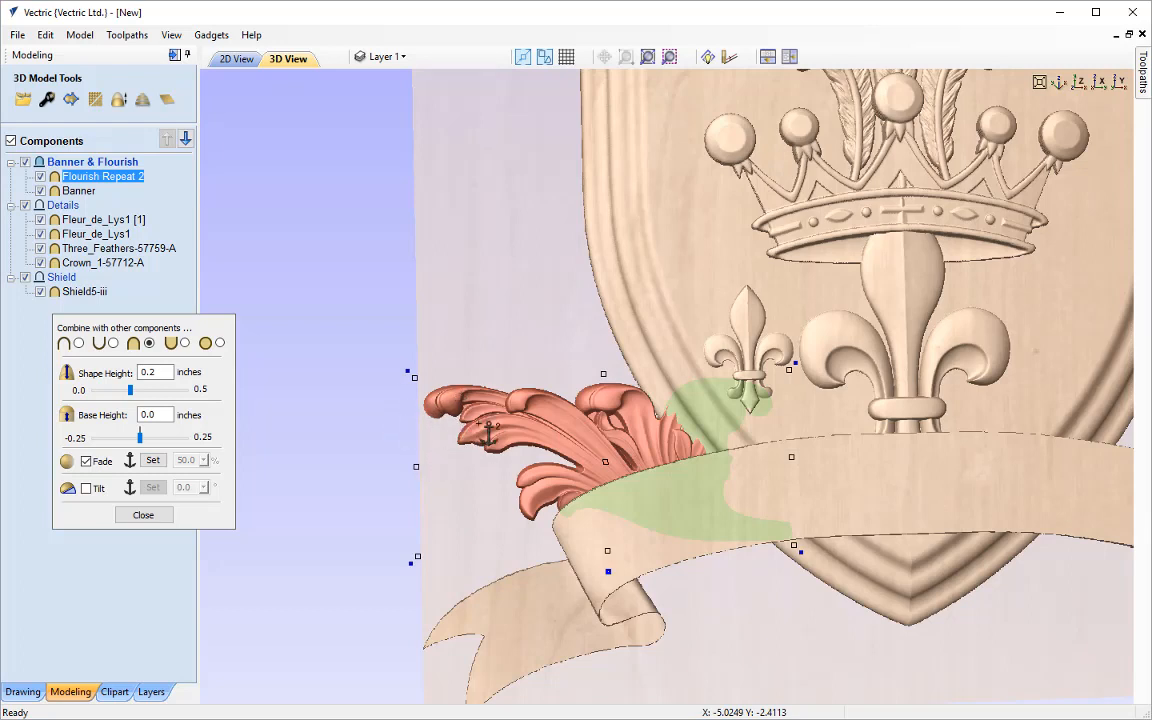
left_click(839, 468)
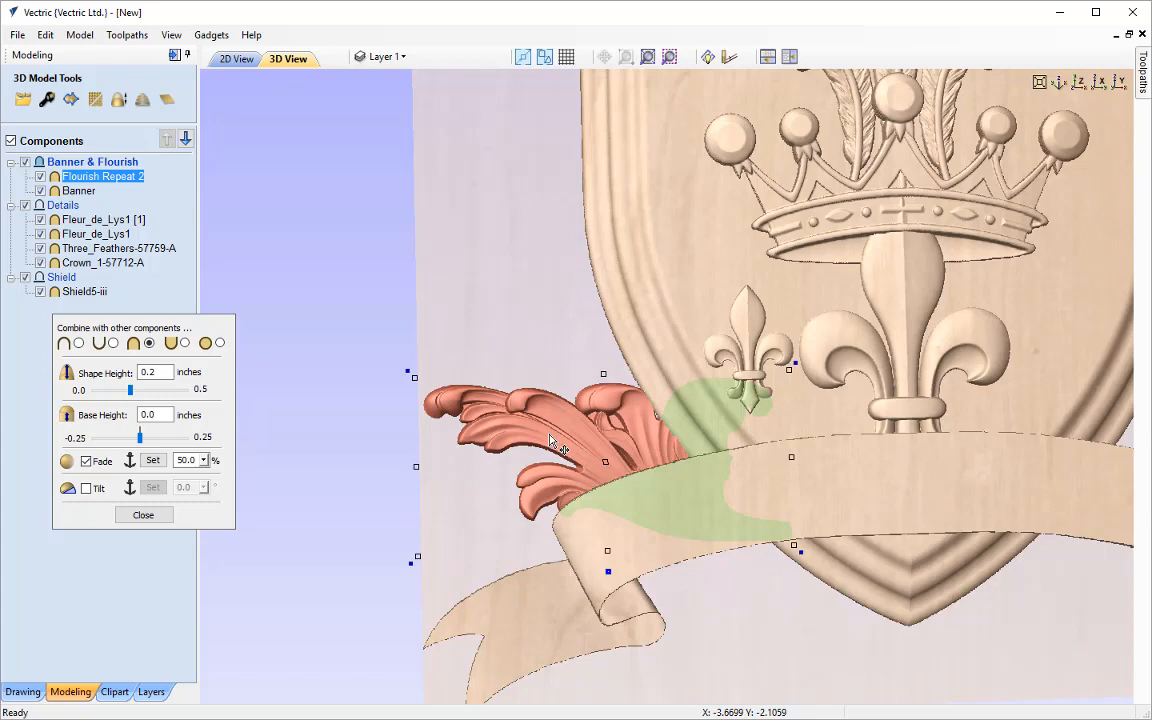
Set the flourish's fade amount to 60%
scroll(679, 447, "up", 5)
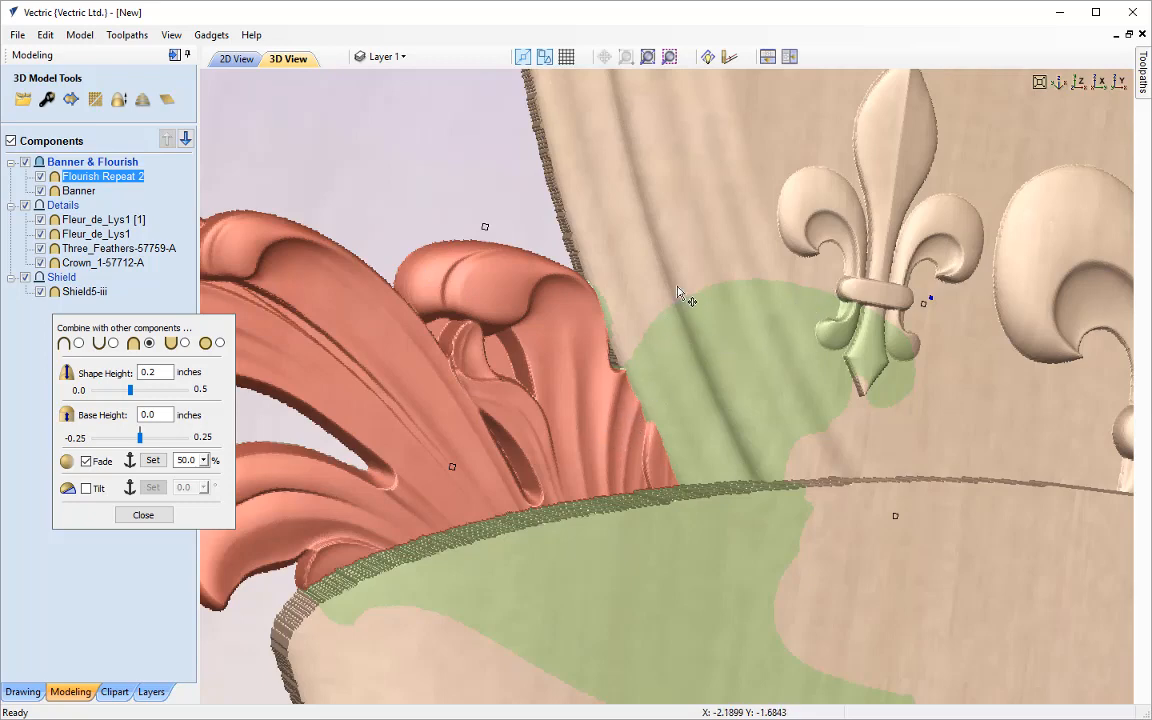
left_click(203, 460)
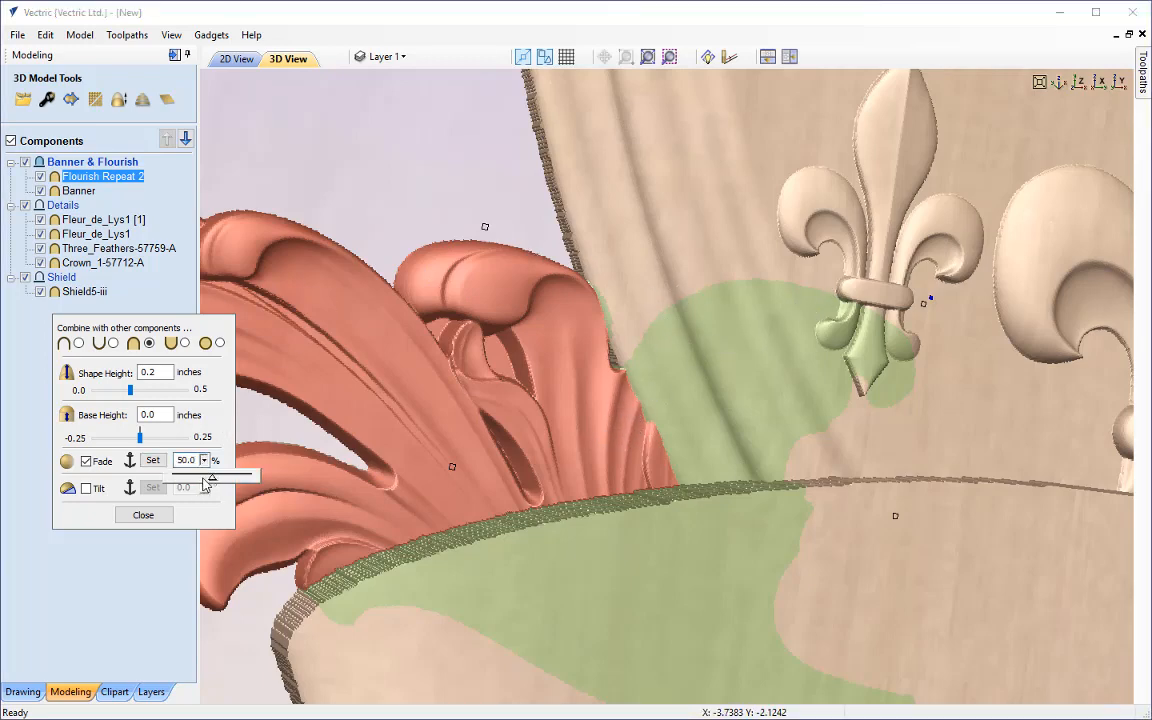
left_click_drag(205, 484, 222, 486)
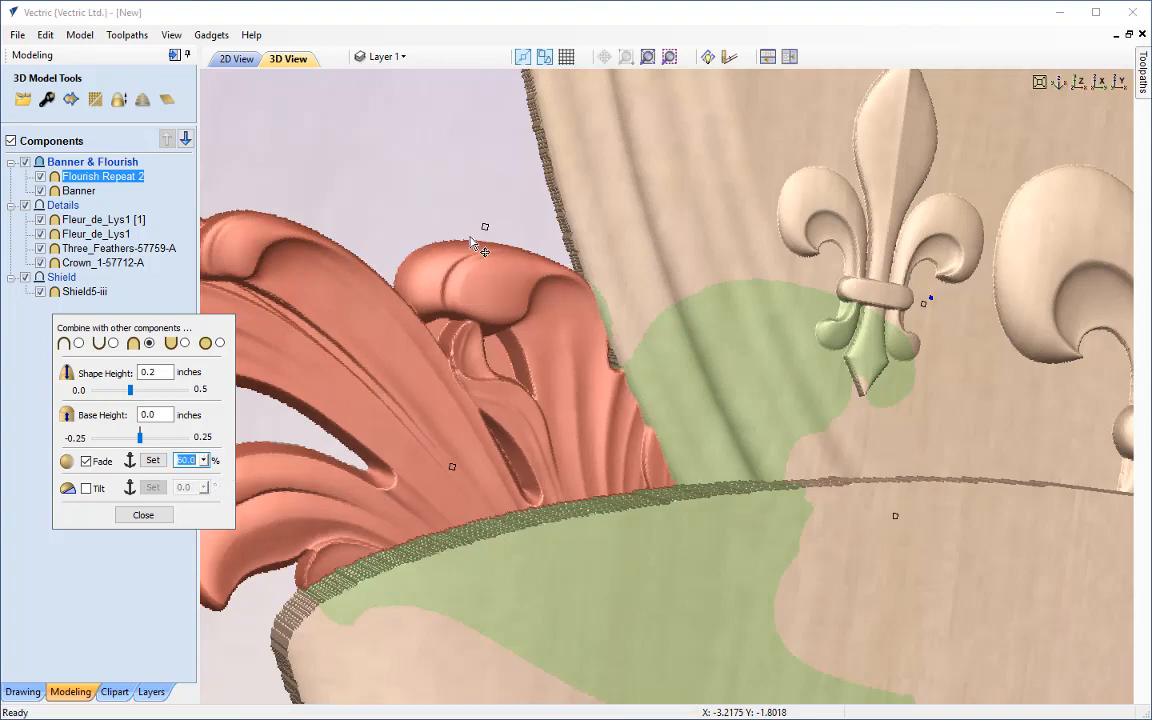
Examine how the faded flourish meets the shield and banner, deselect it, and view the whole relief from straight above
left_click_drag(449, 208, 390, 212)
scroll(712, 520, "down", 3)
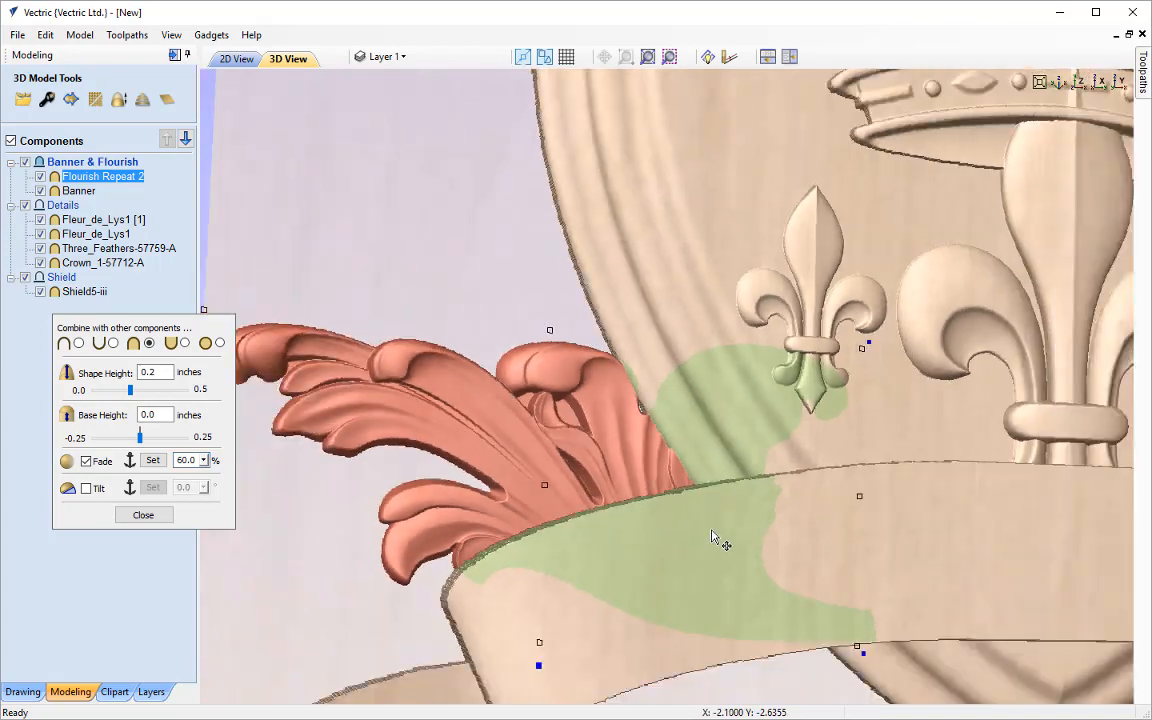
left_click_drag(758, 655, 740, 688)
left_click_drag(480, 226, 424, 214)
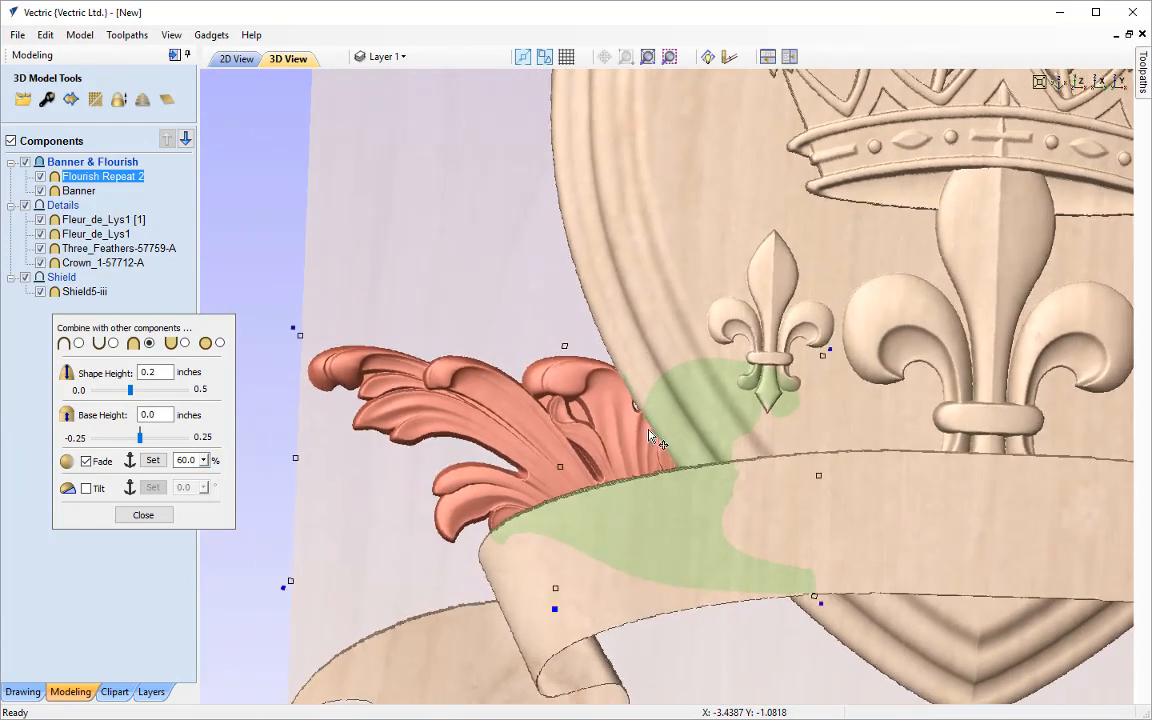
scroll(654, 454, "down", 3)
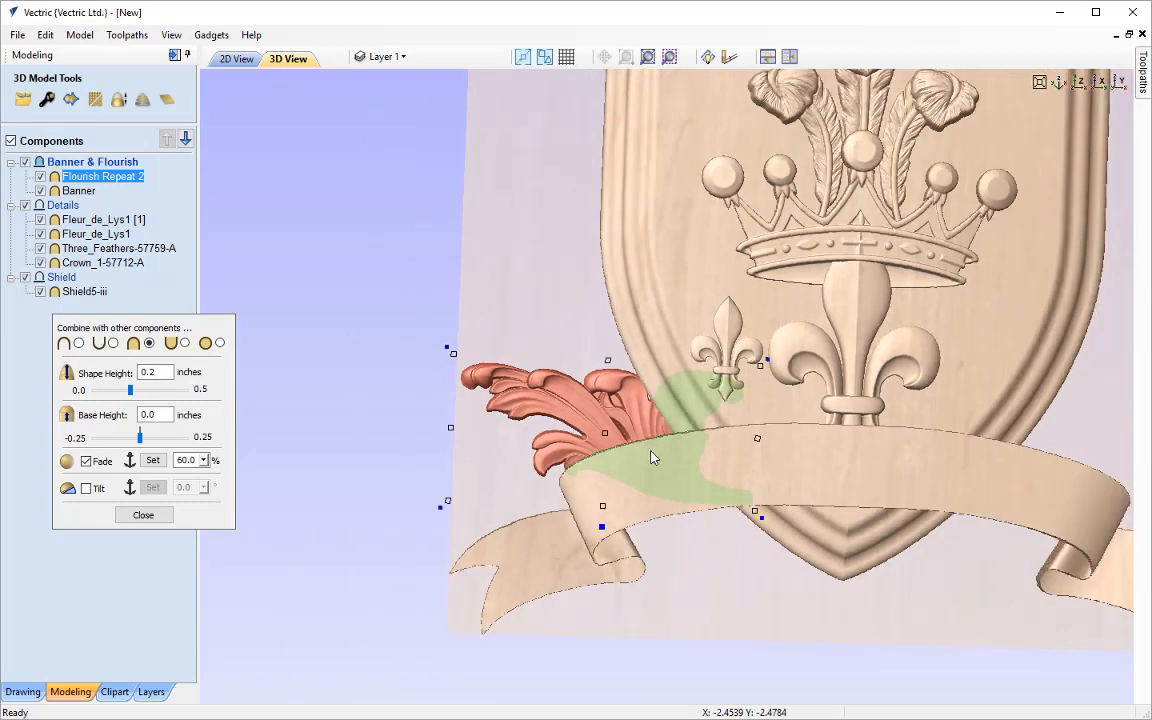
scroll(655, 457, "down", 1)
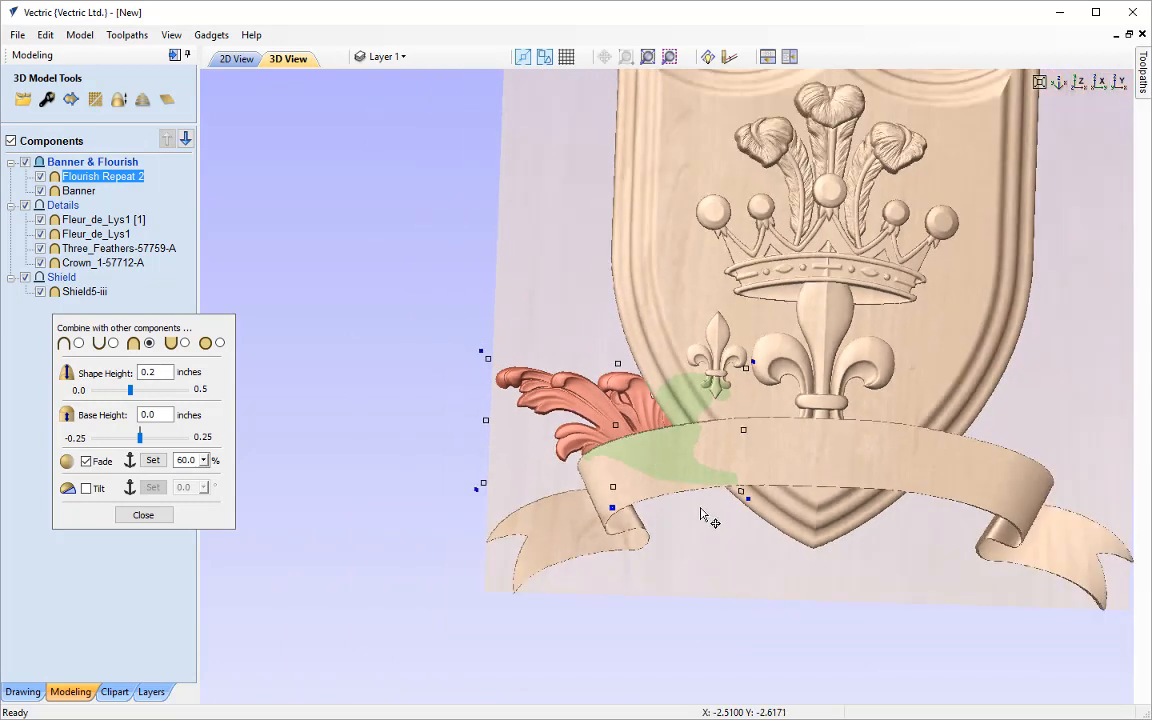
left_click(790, 589)
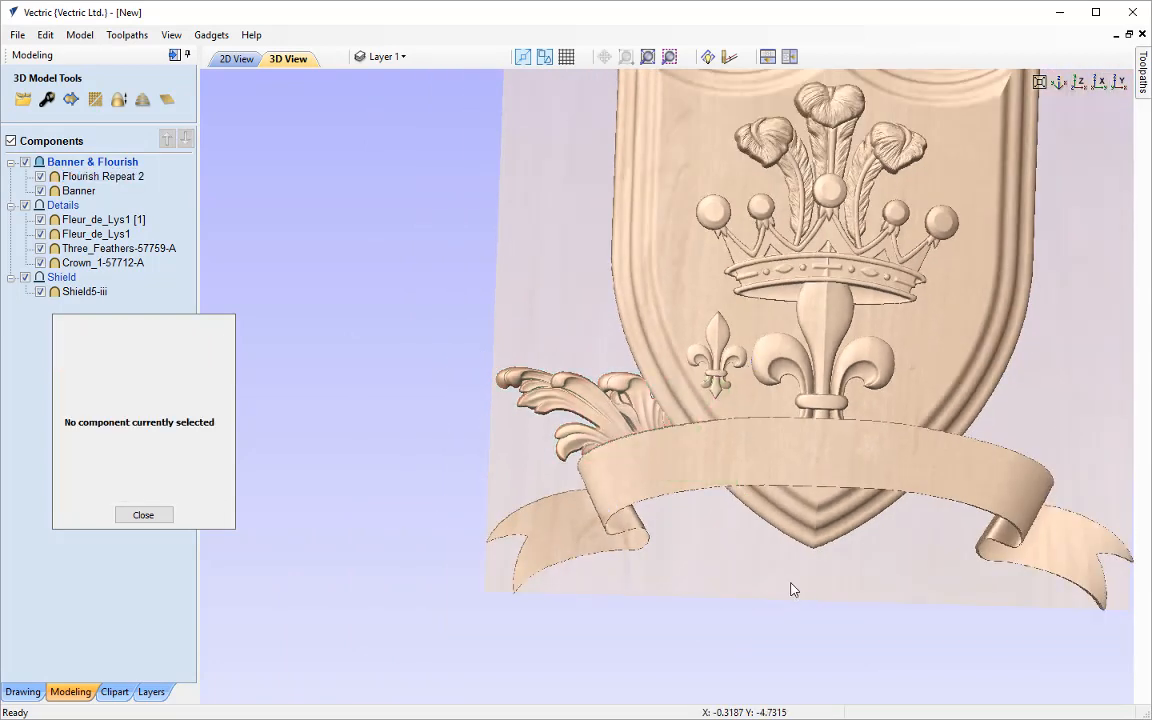
mouse_move(725, 545)
left_mouse_down()
mouse_move(740, 589)
mouse_move(781, 545)
mouse_move(728, 543)
mouse_move(730, 555)
left_mouse_up()
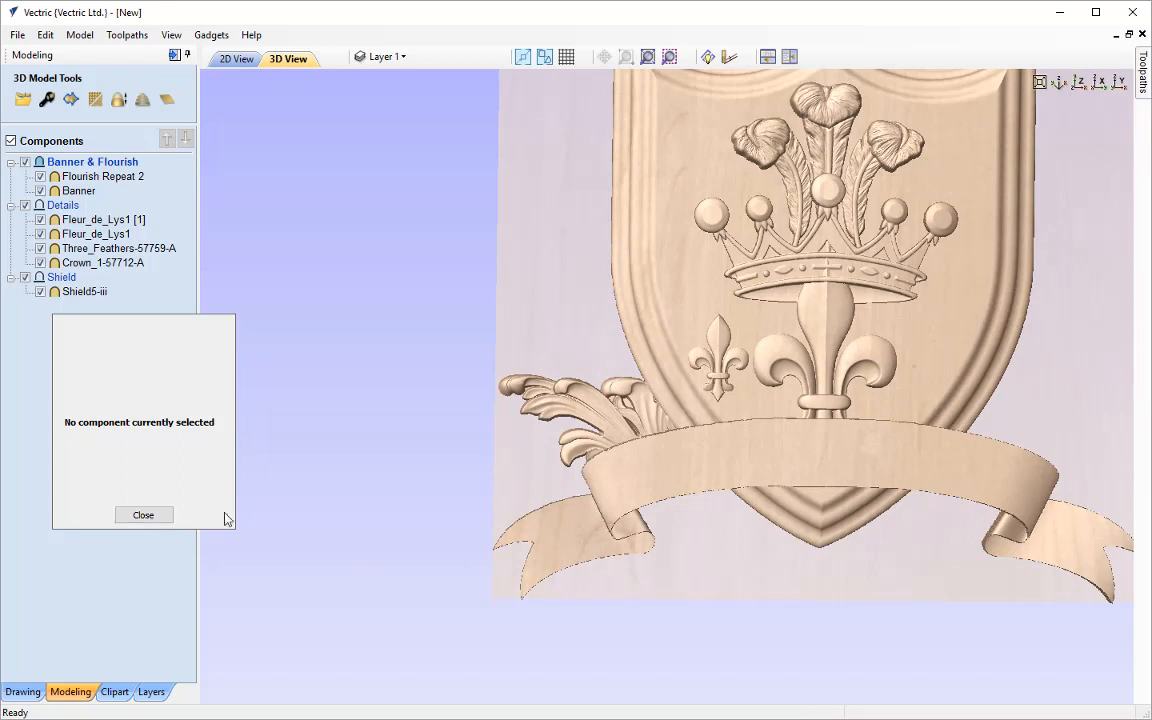
left_click(1077, 84)
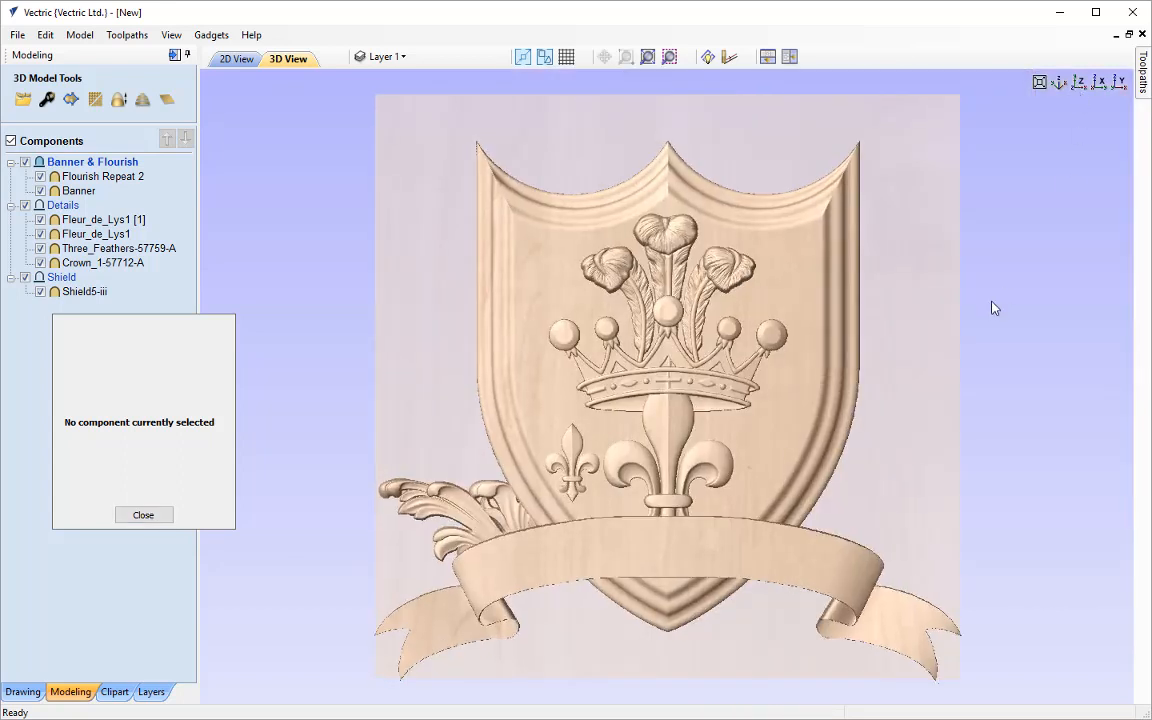
Enable Tilt on the large central fleur-de-lys, with the tilt direction anchored from below its base up past its tip
left_click(680, 428)
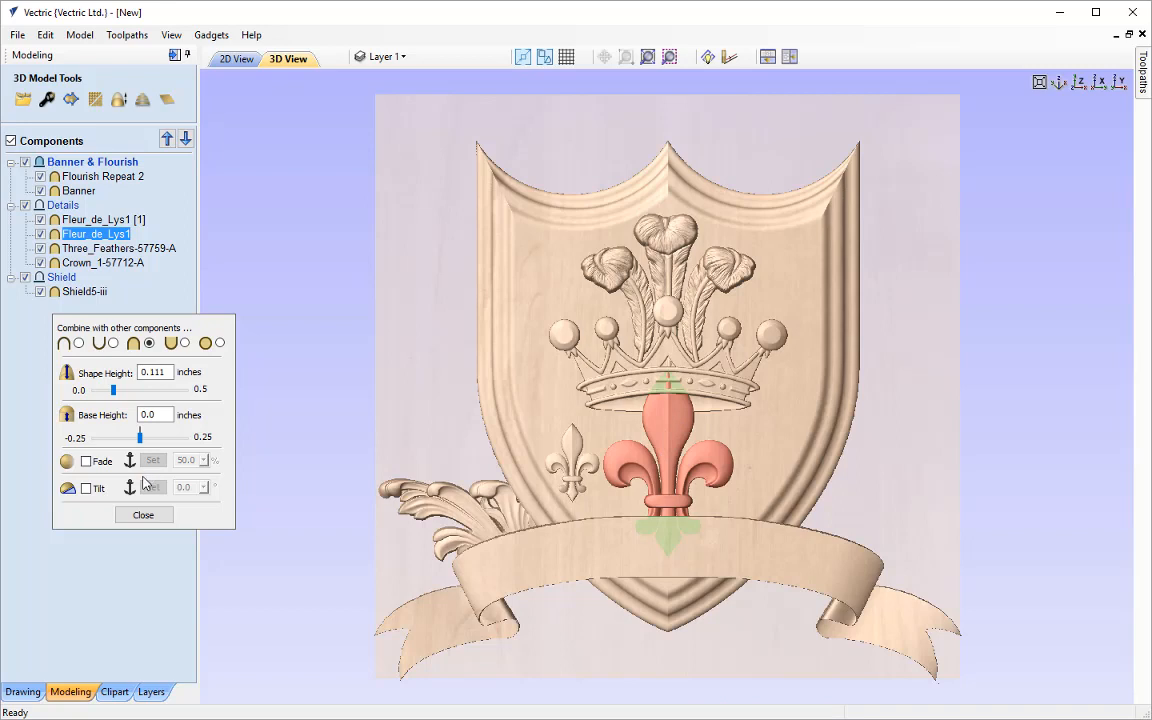
left_click(86, 488)
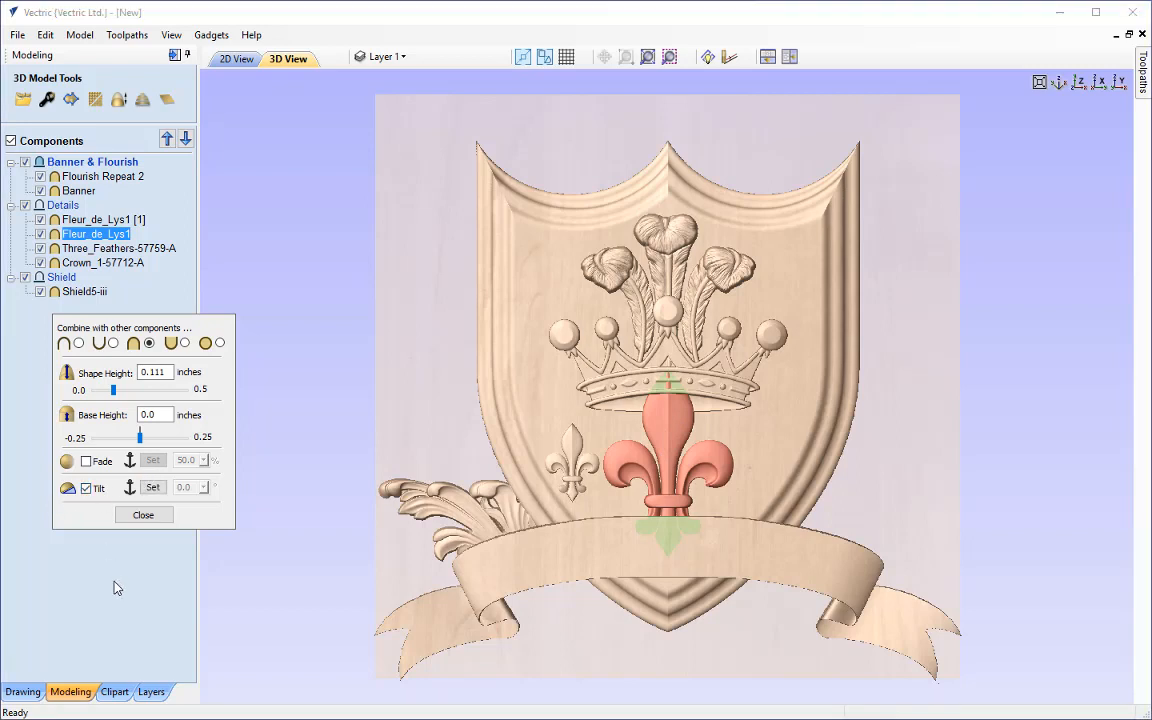
left_click(152, 487)
left_click(668, 558)
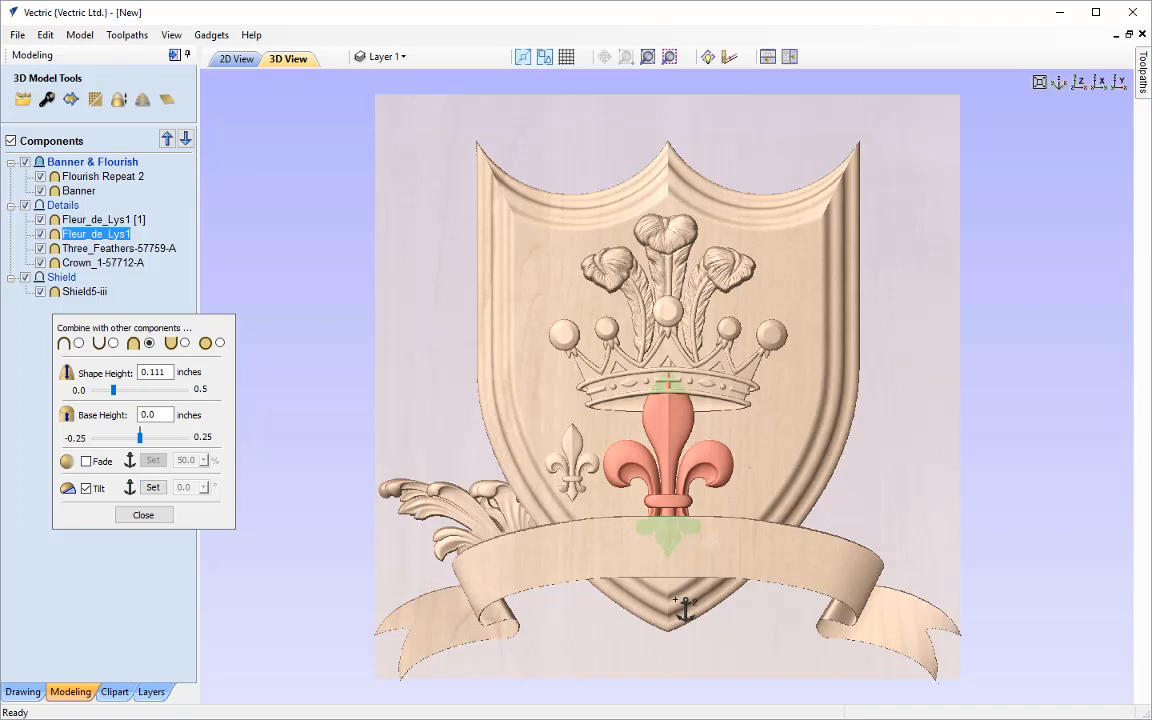
left_click(669, 358)
Set the central fleur-de-lys's tilt angle to 2 degrees so its tip rises over the crown's band
left_click(203, 488)
left_click(204, 488)
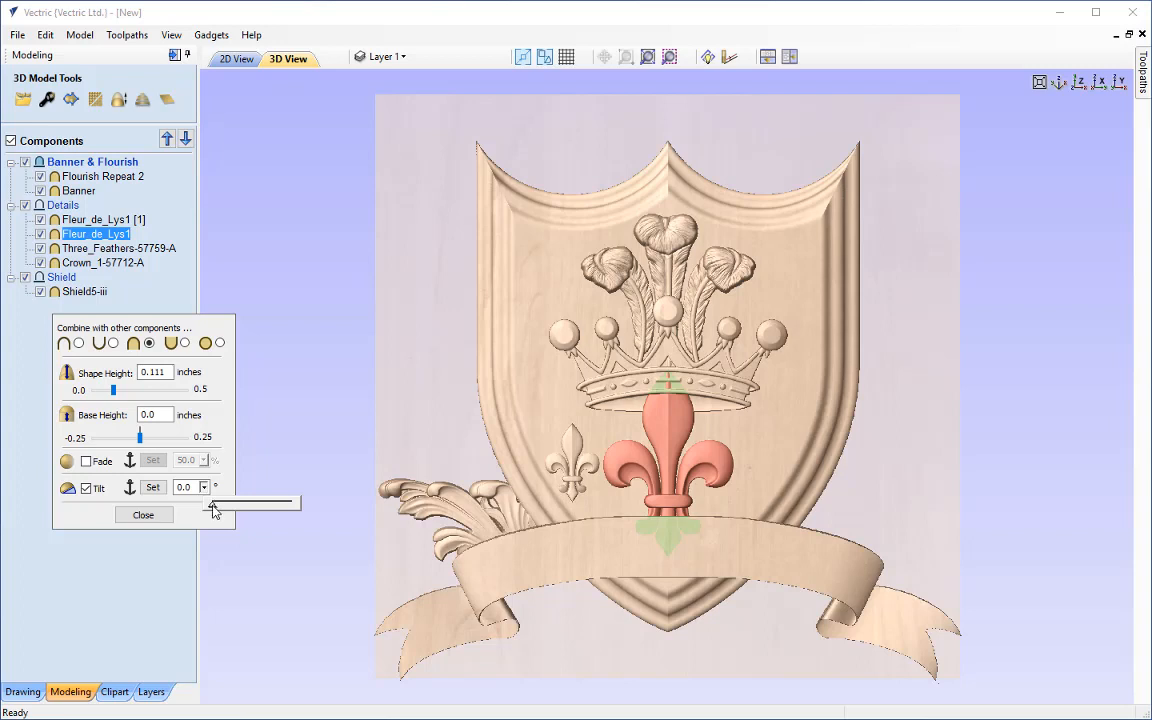
left_click_drag(213, 510, 221, 512)
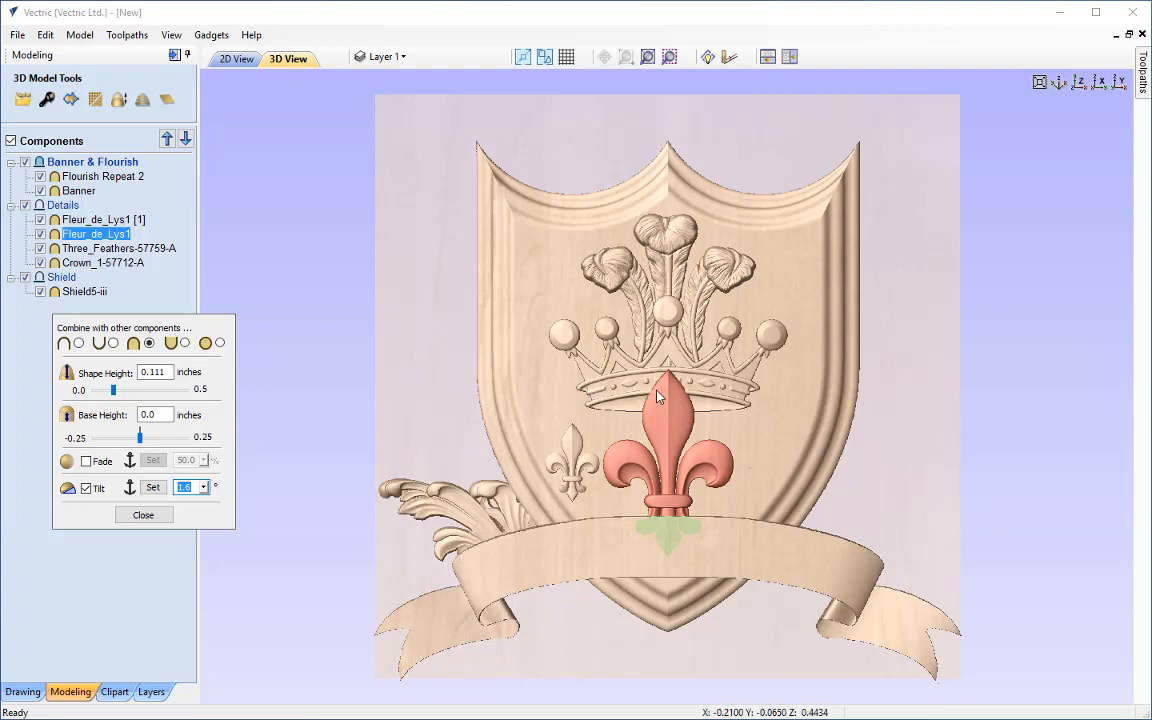
scroll(640, 396, "up", 4)
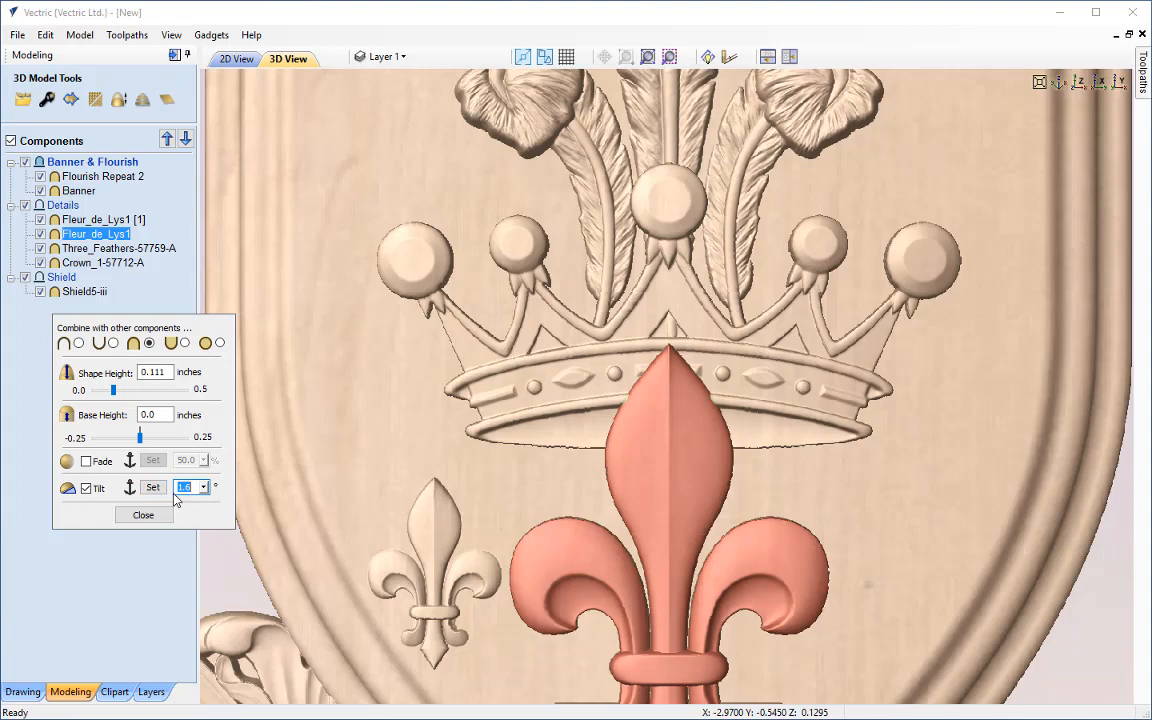
type("2")
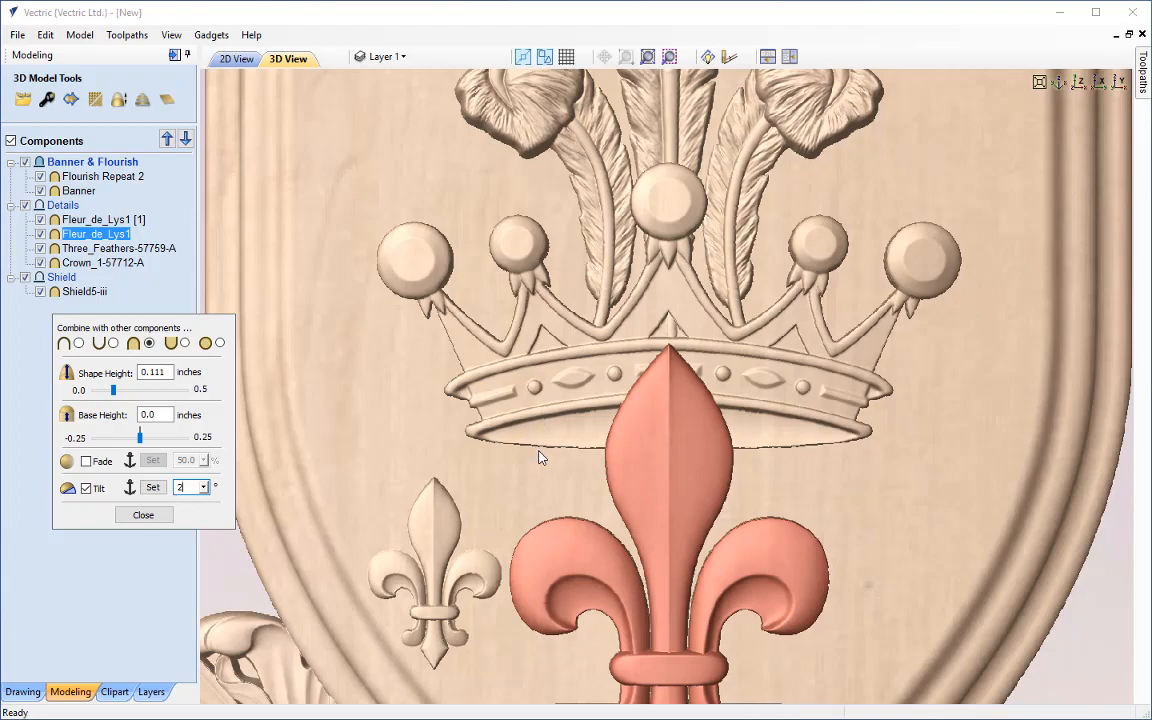
Examine the tilted fleur-de-lys from several angles, checking its tip against the crown and its base against the banner
left_click_drag(539, 453, 693, 612)
scroll(697, 630, "down", 2)
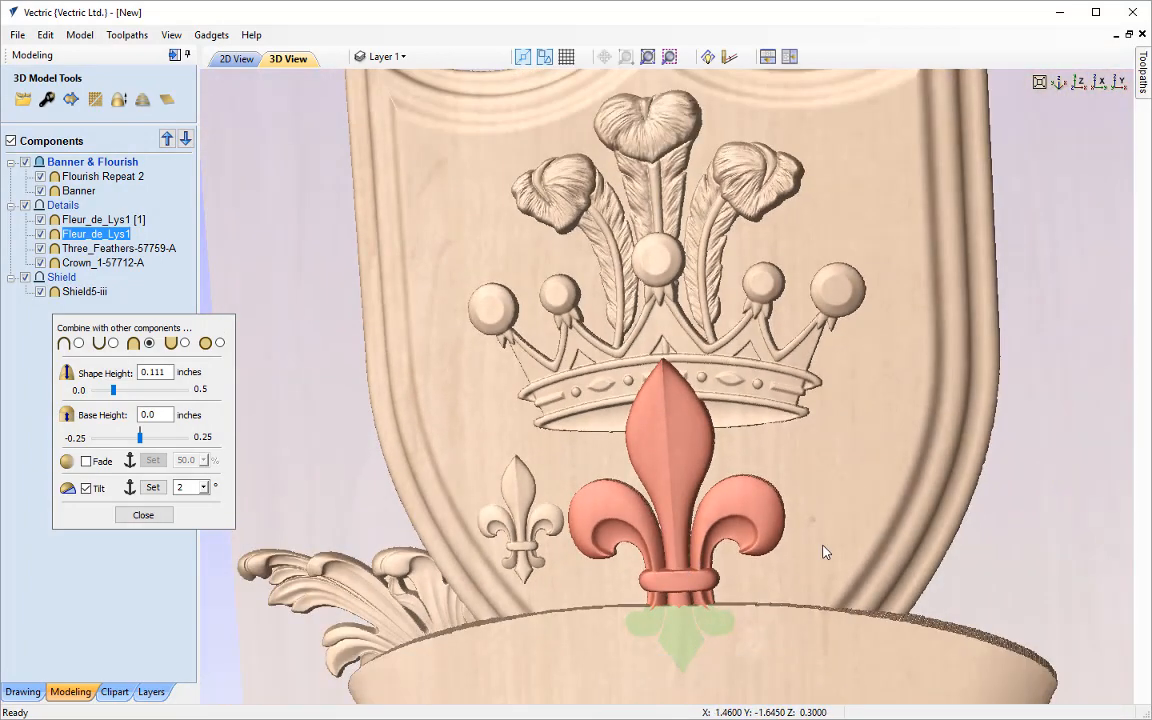
left_click_drag(506, 468, 752, 515)
scroll(660, 589, "up", 2)
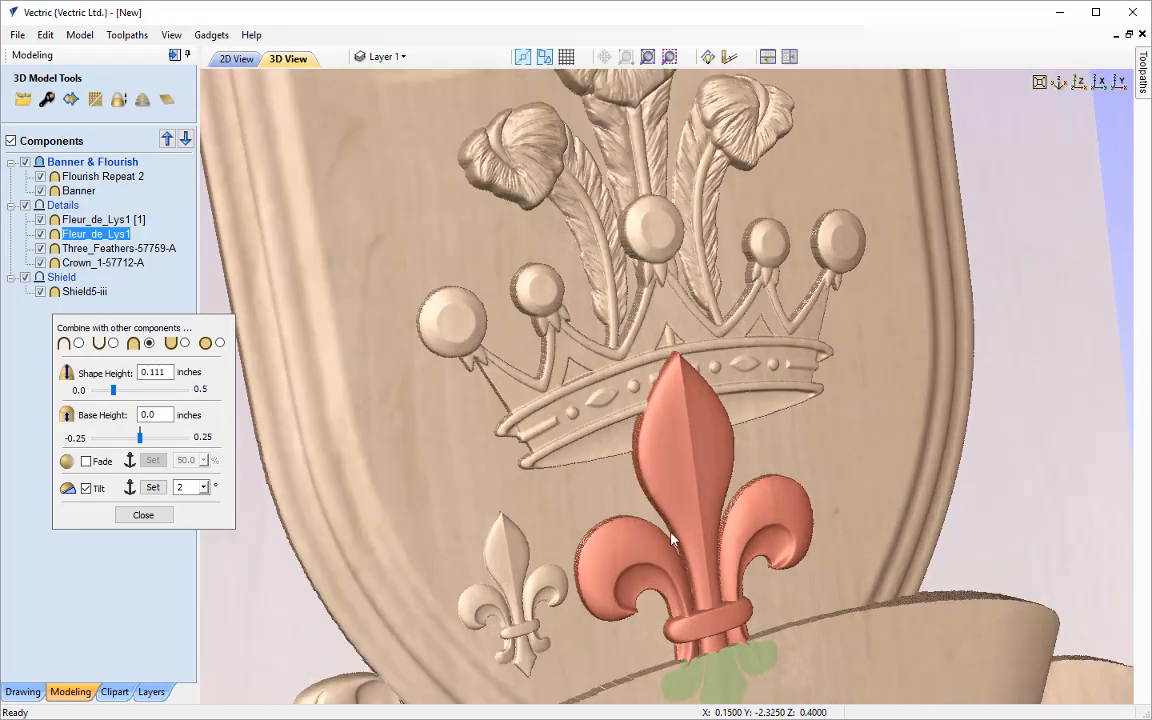
scroll(603, 478, "up", 2)
scroll(575, 408, "up", 2)
scroll(578, 414, "up", 3)
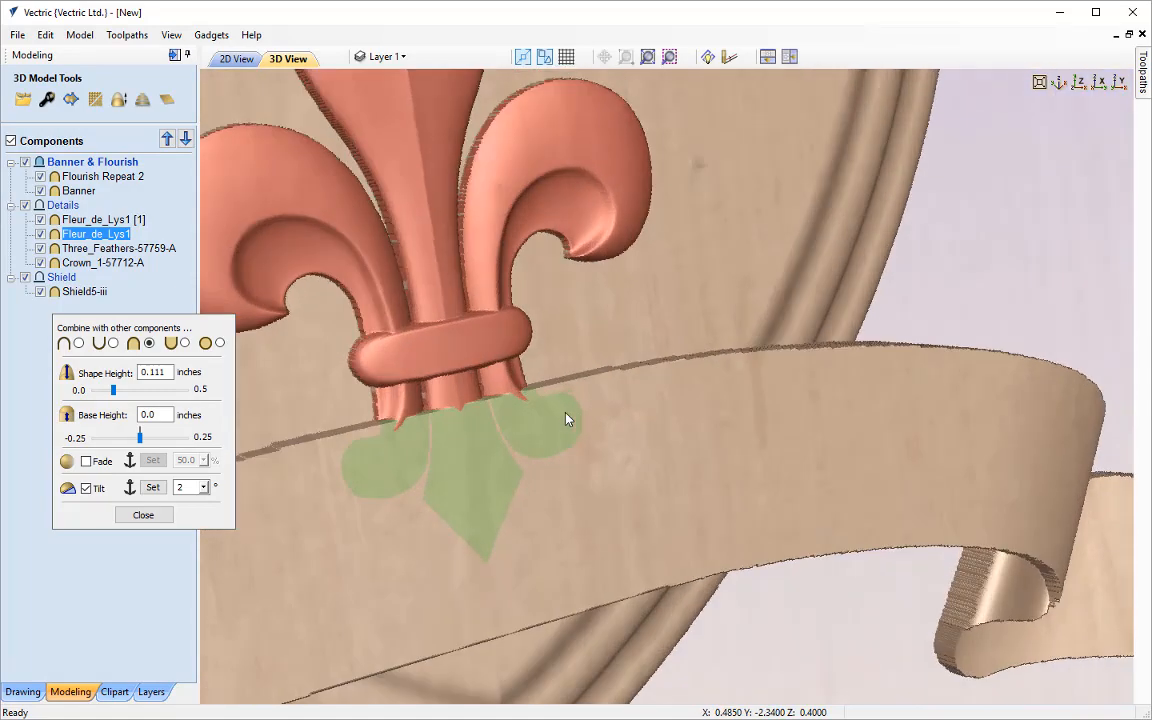
left_click_drag(650, 308, 674, 360)
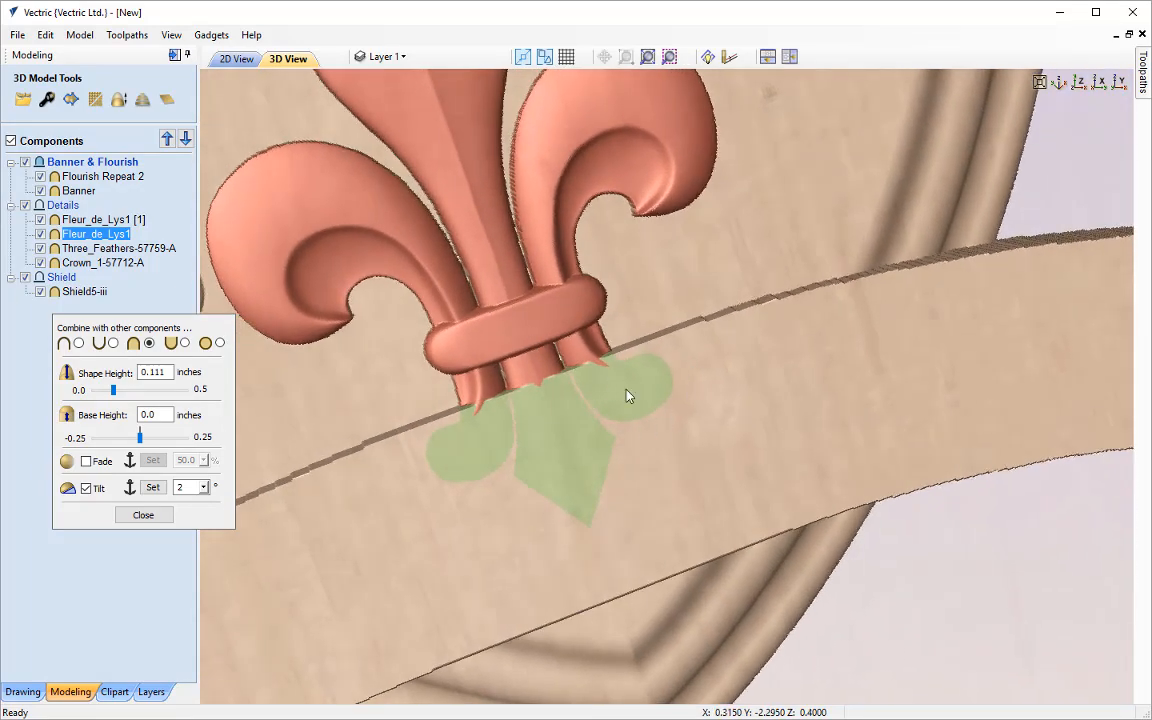
scroll(753, 303, "down", 1)
scroll(758, 275, "down", 2)
left_click_drag(750, 334, 437, 198)
Enable a 50% Fade on the central fleur-de-lys, anchored from its tip down to just below its hidden base
left_click(86, 461)
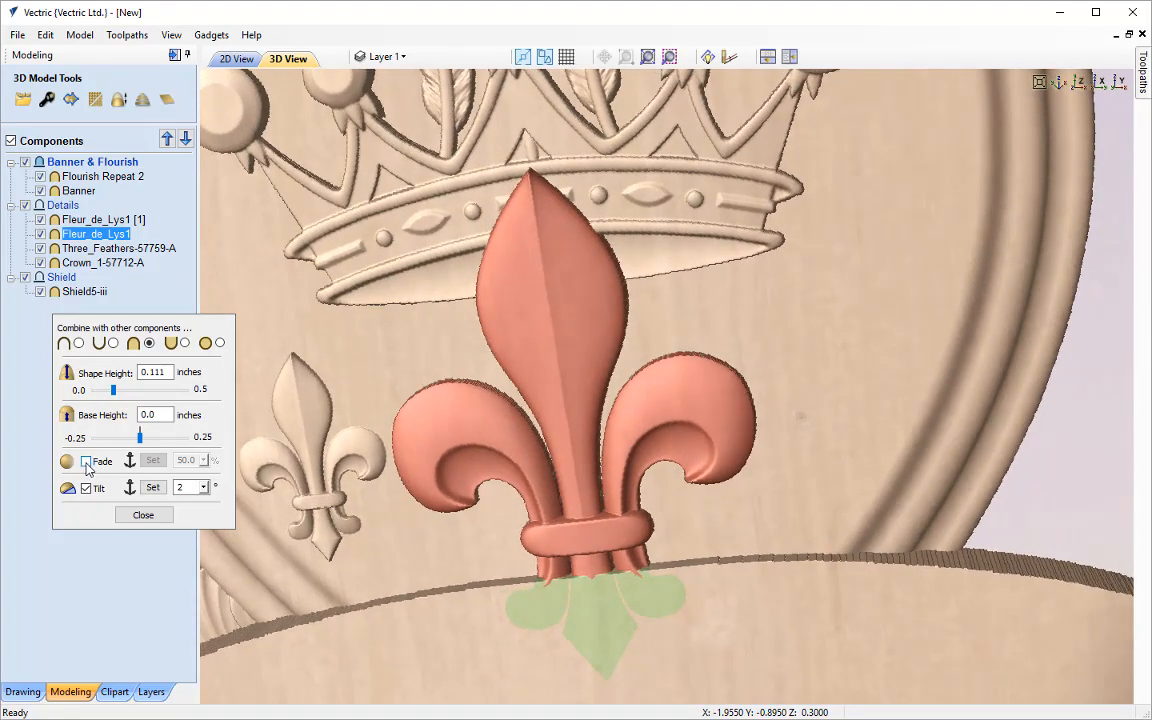
left_click(152, 461)
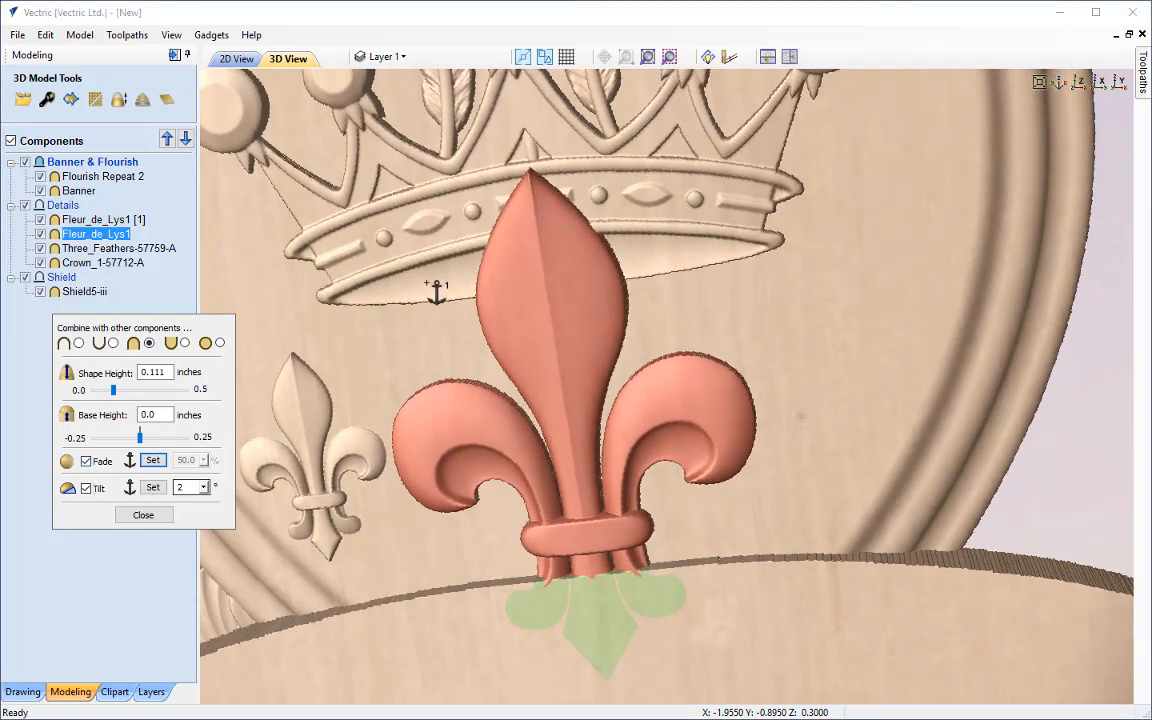
left_click(533, 170)
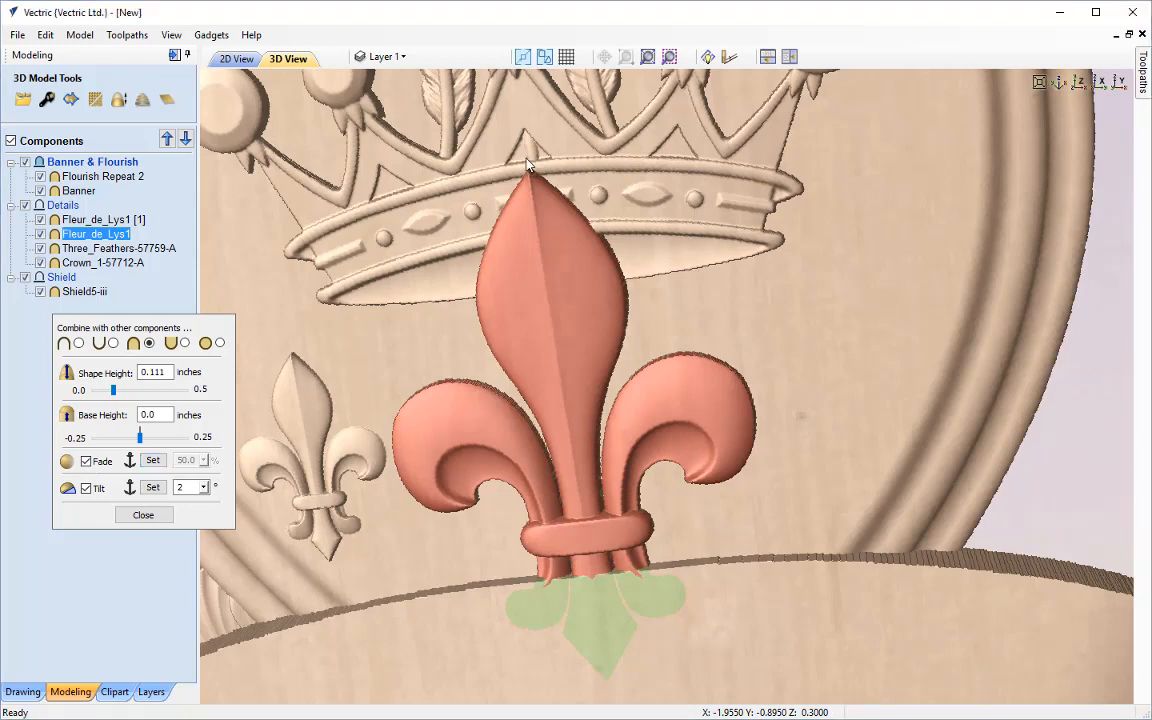
left_click(613, 689)
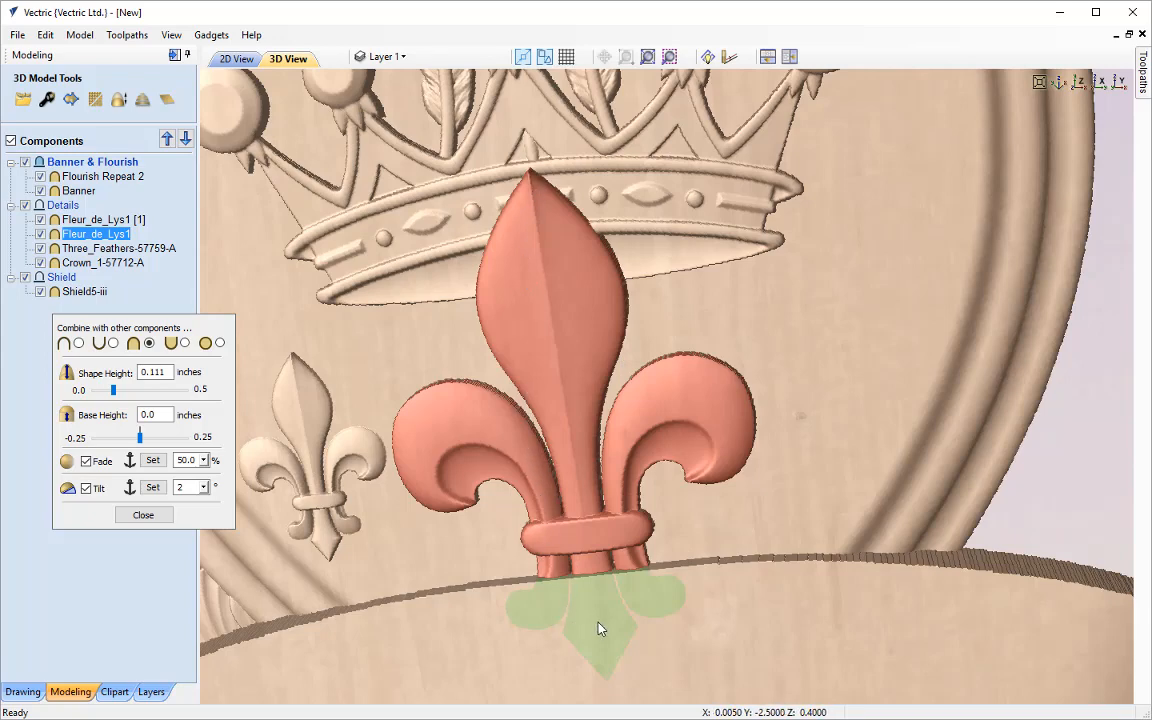
Enable a 50% Fade on the three feathers, anchored from the top of the middle feather to the fleur-de-lys's tip, and close the component properties
scroll(598, 628, "down", 5)
scroll(700, 463, "up", 3)
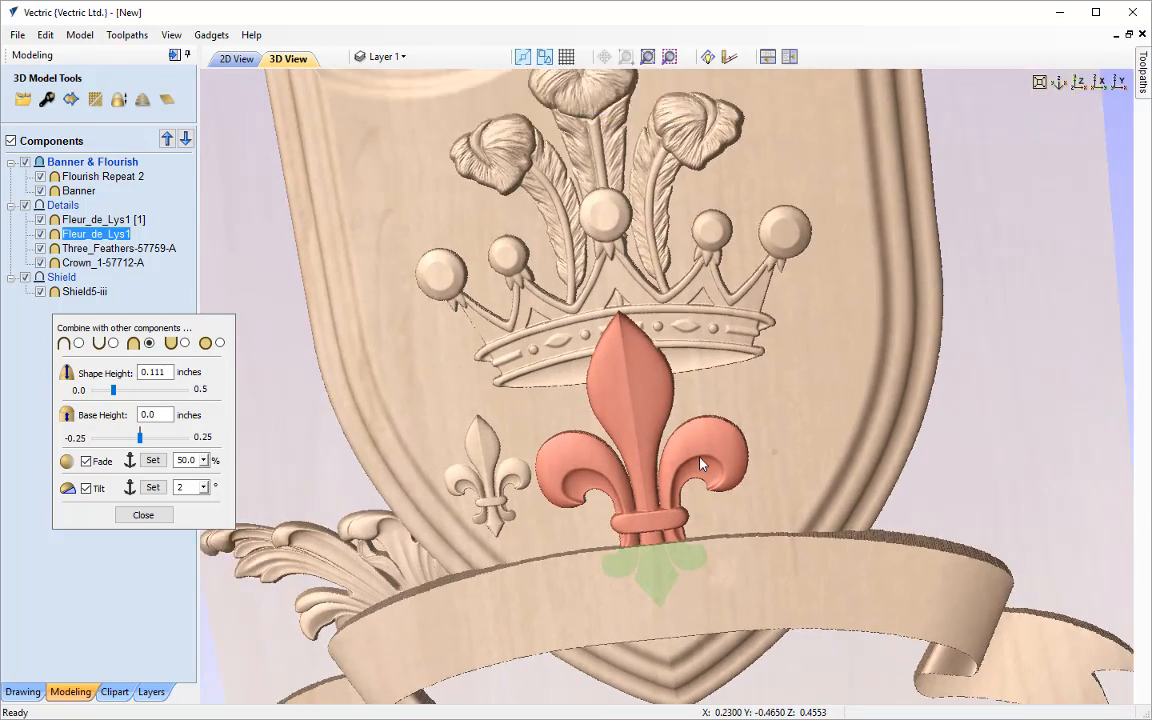
middle_click_drag(700, 463, 707, 486)
left_click_drag(588, 351, 506, 311)
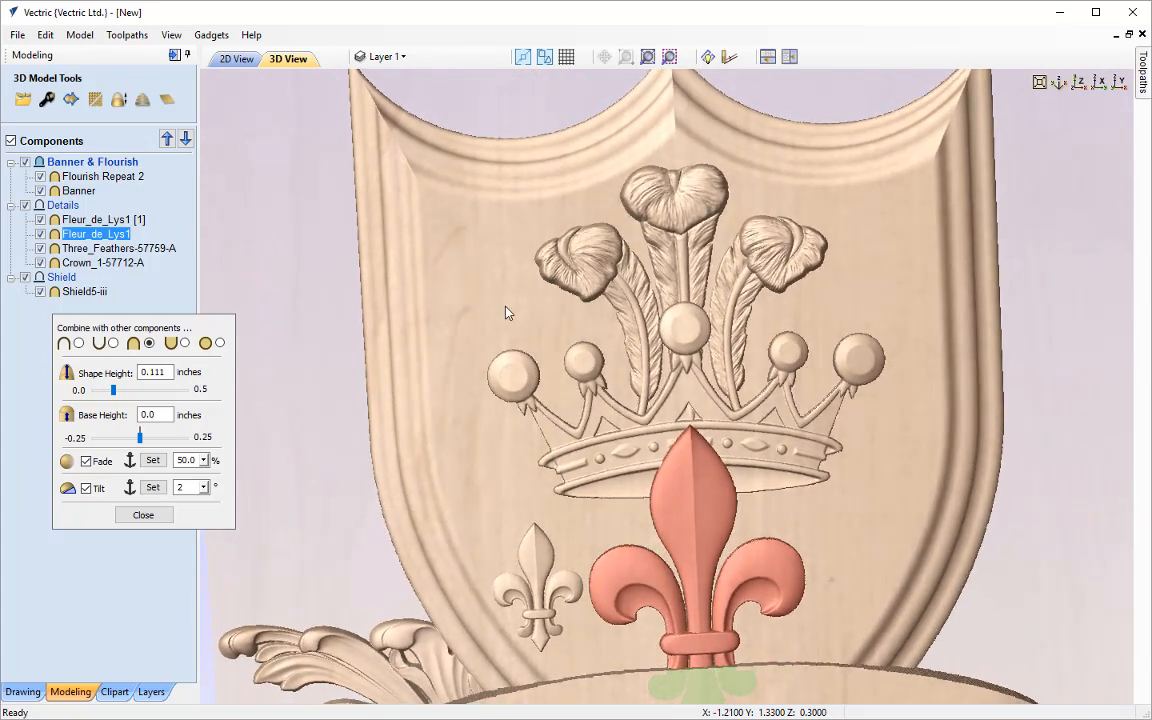
left_click(688, 246)
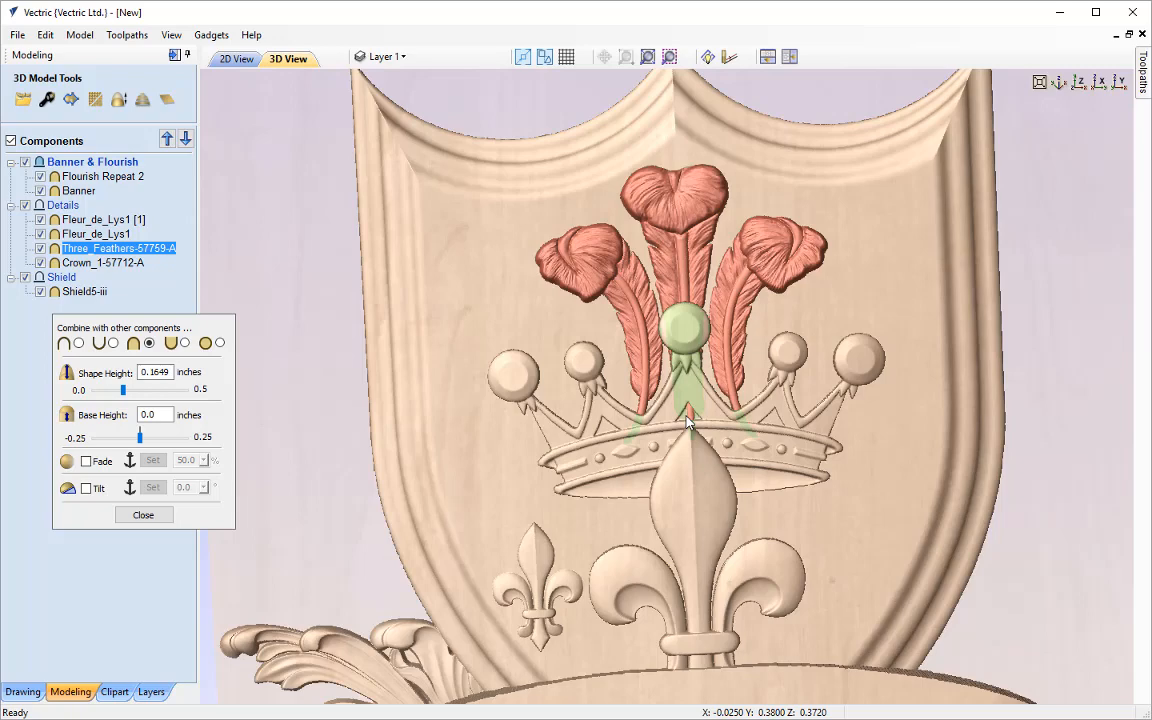
left_click(86, 461)
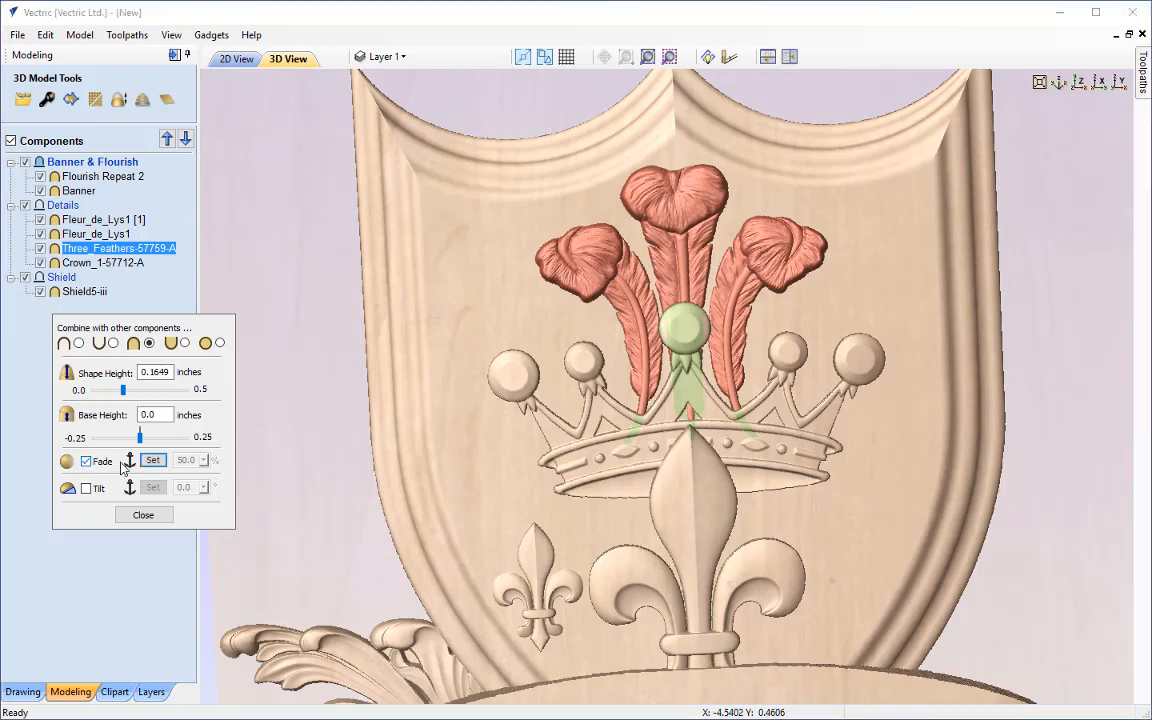
left_click(153, 461)
left_click(686, 165)
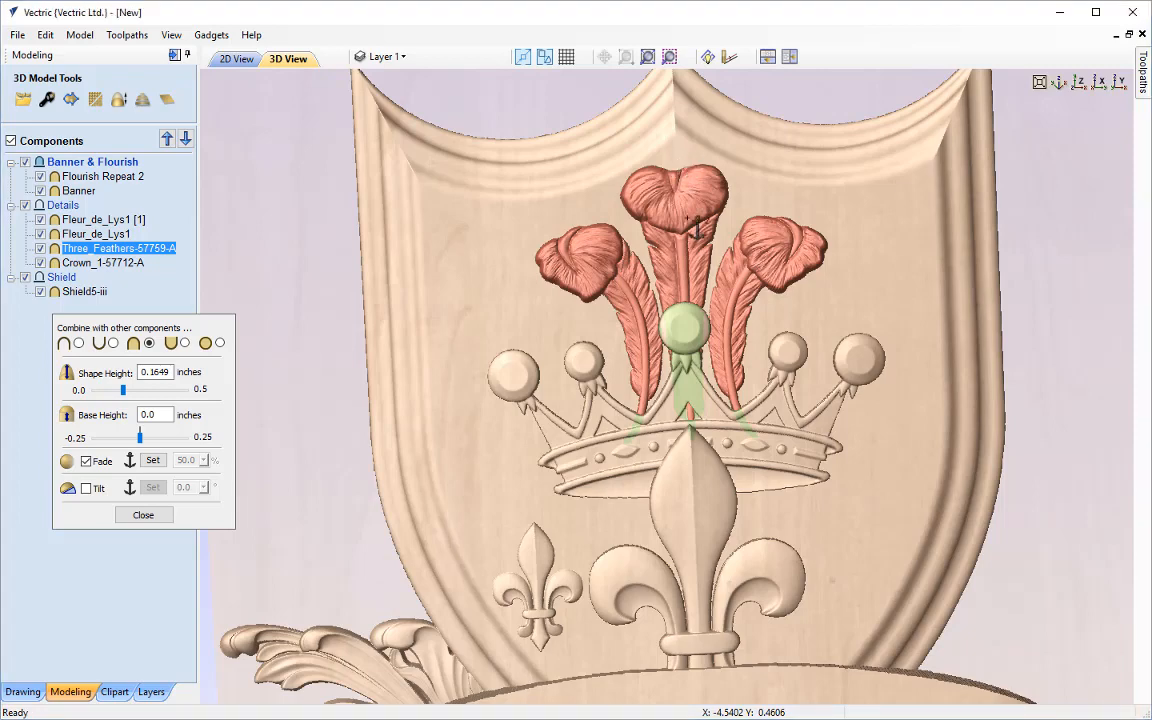
left_click(695, 445)
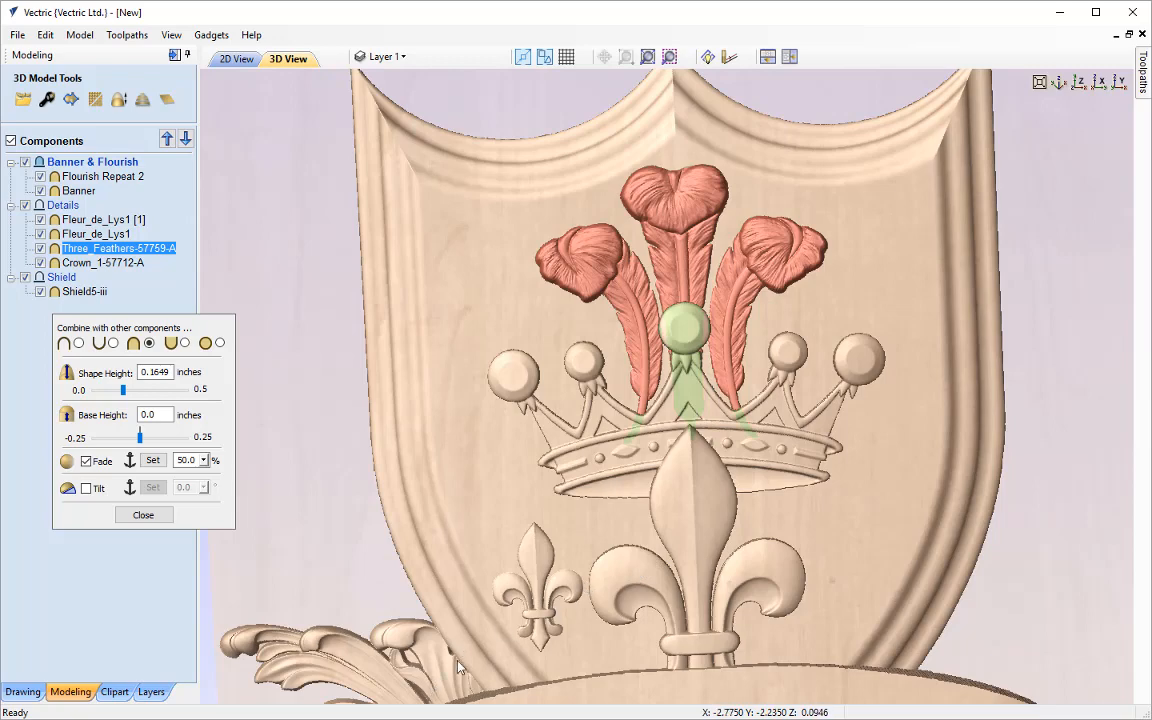
left_click(160, 516)
Create mirrored copies of the flourish and the small fleur-de-lys, flipped horizontally about the job center, and deselect them
left_click(1078, 83)
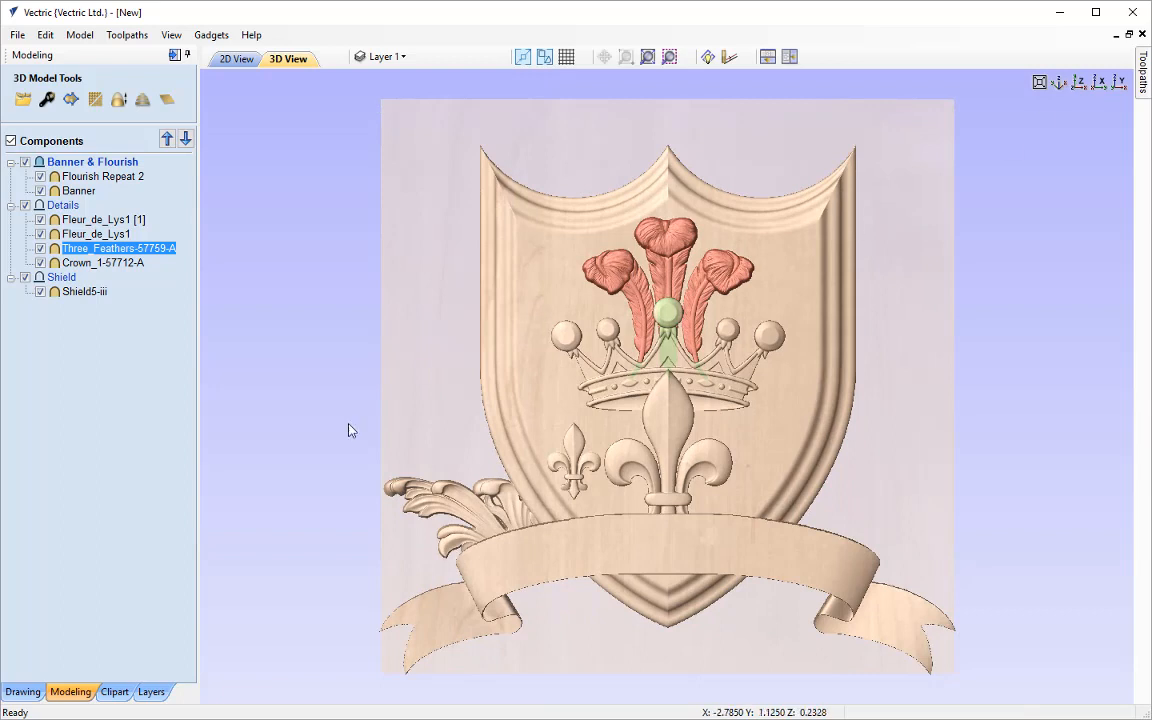
left_click(35, 692)
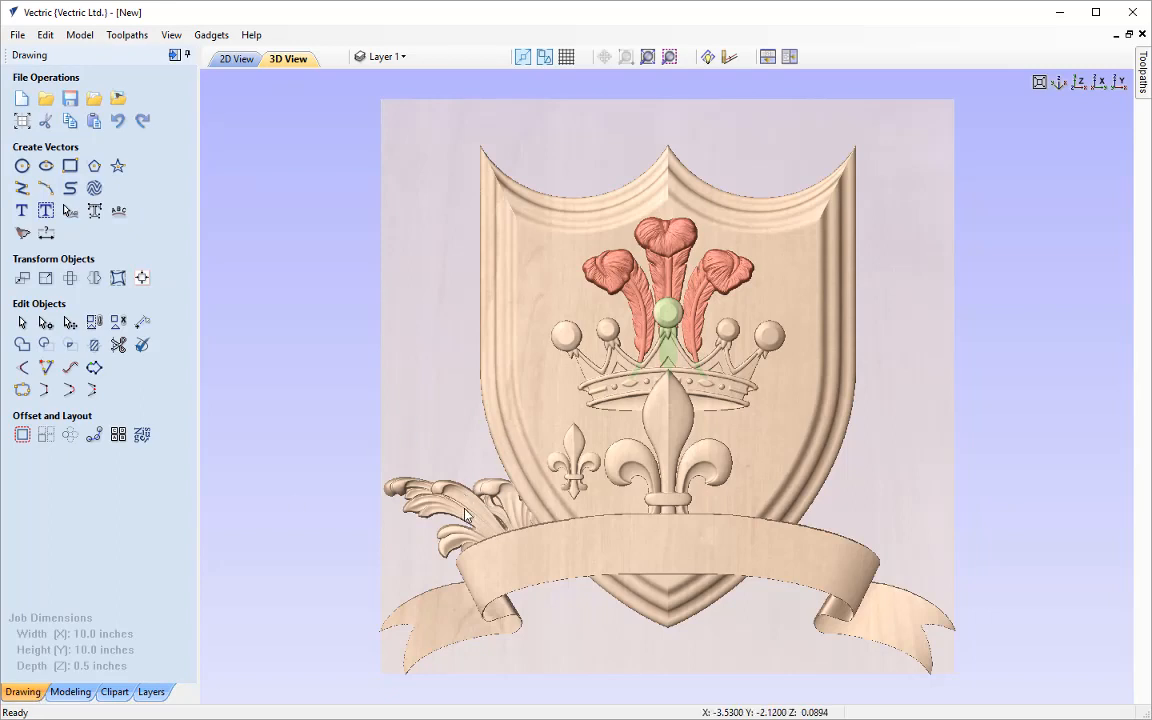
left_click(418, 460)
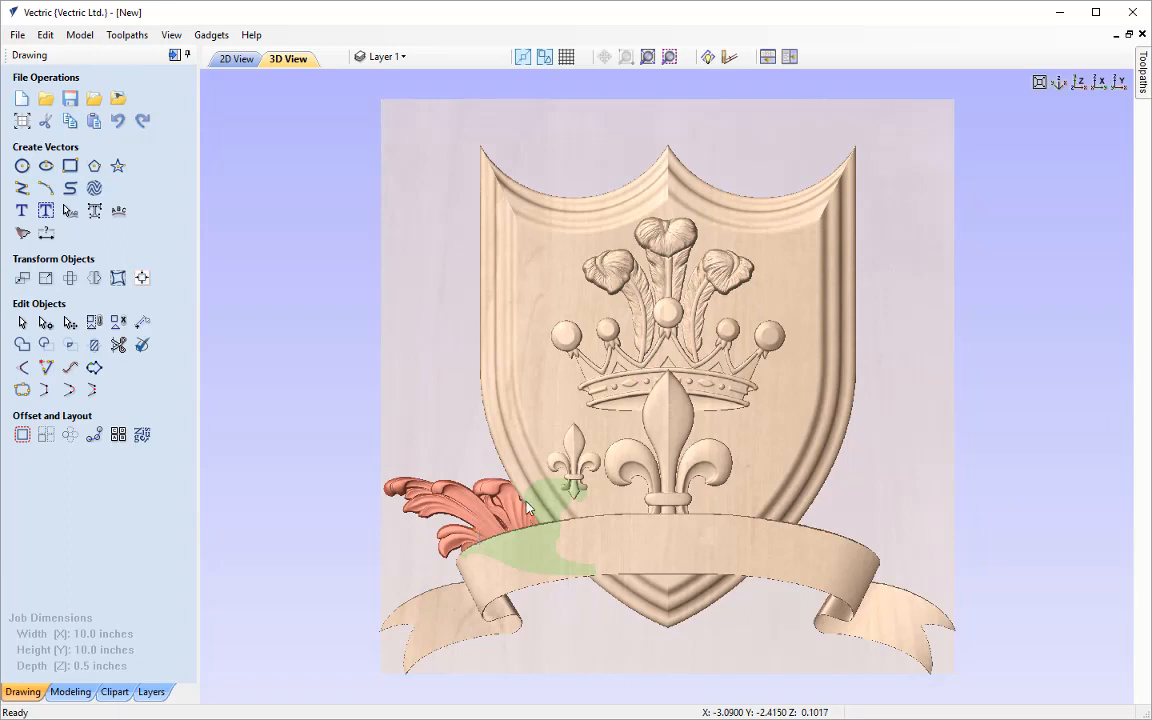
left_click(578, 452, "shift")
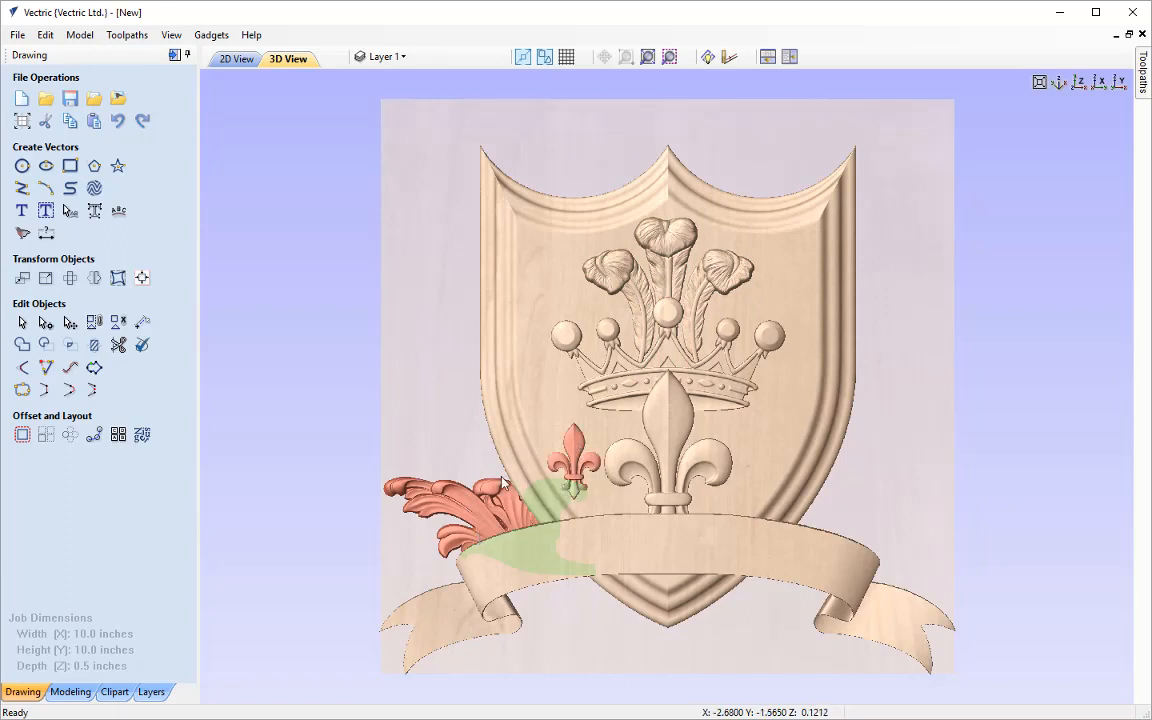
left_click(94, 279)
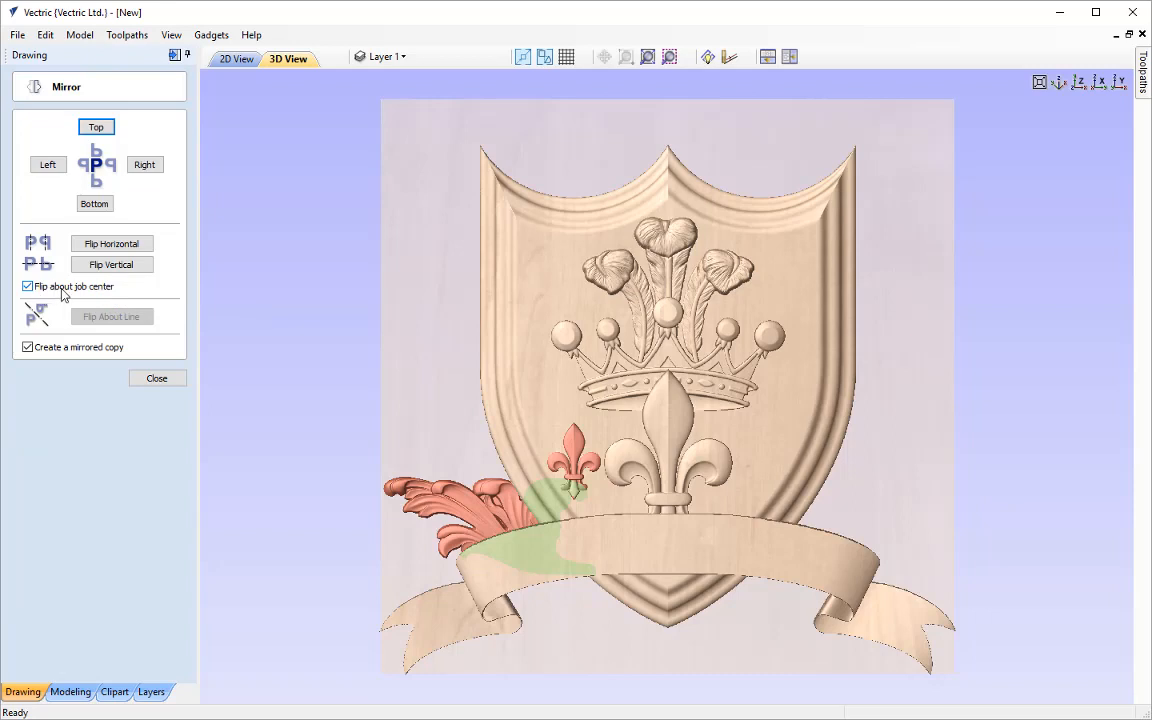
left_click(108, 251)
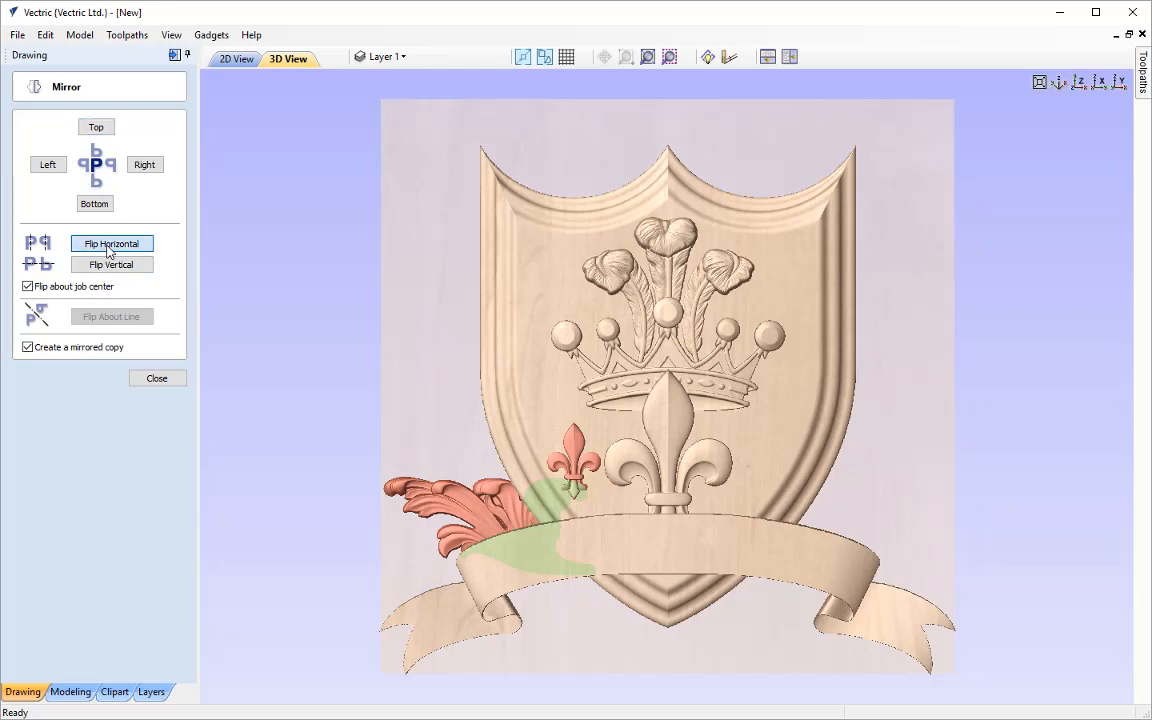
left_click(108, 251)
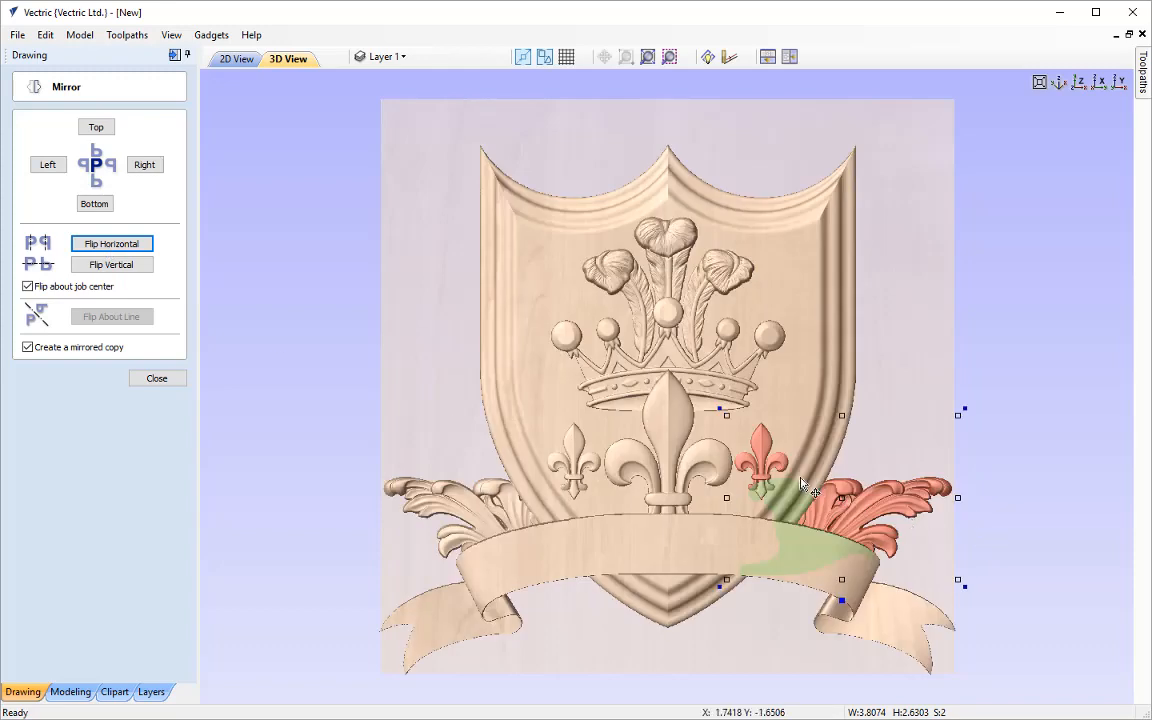
left_click(170, 379)
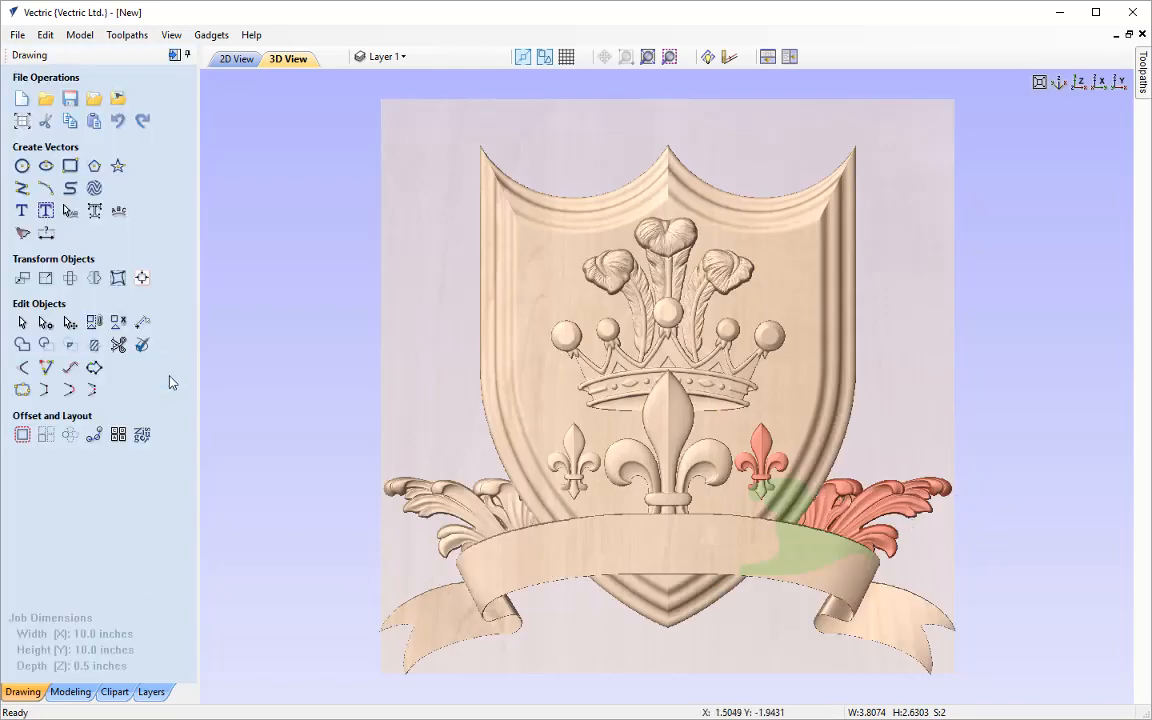
left_click(903, 322)
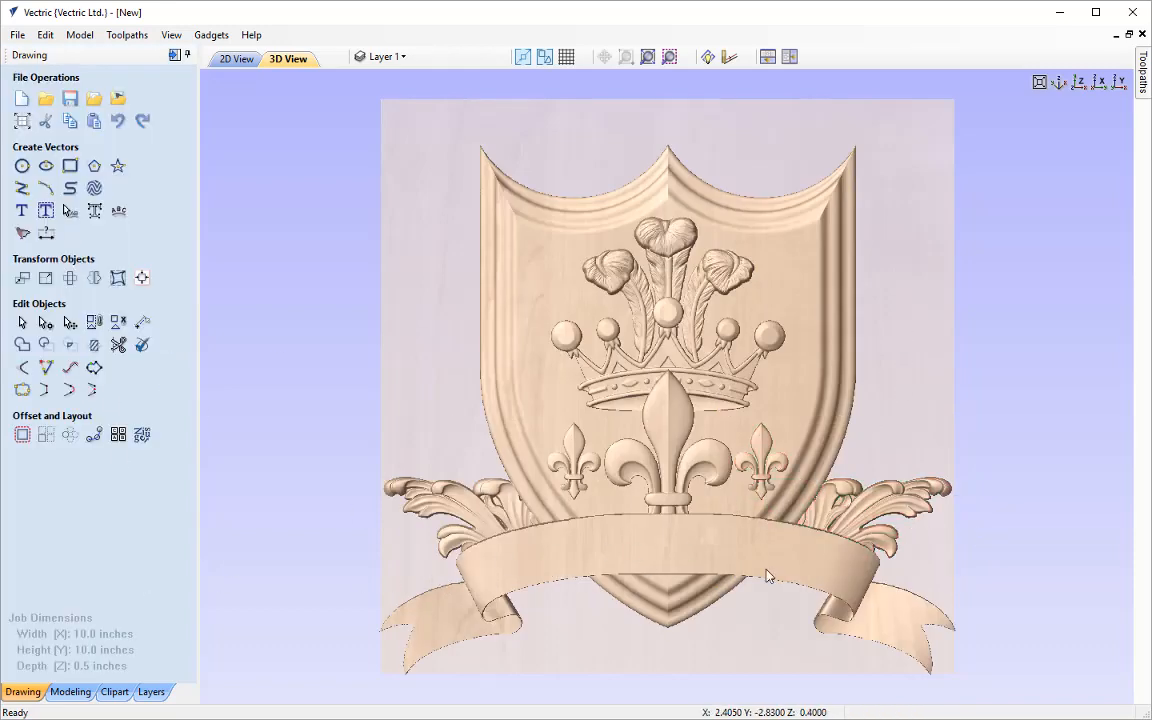
Examine the complete shield relief with its mirrored details, both close up and as a whole from different angles
middle_click_drag(826, 530, 610, 392)
scroll(656, 433, "up", 5)
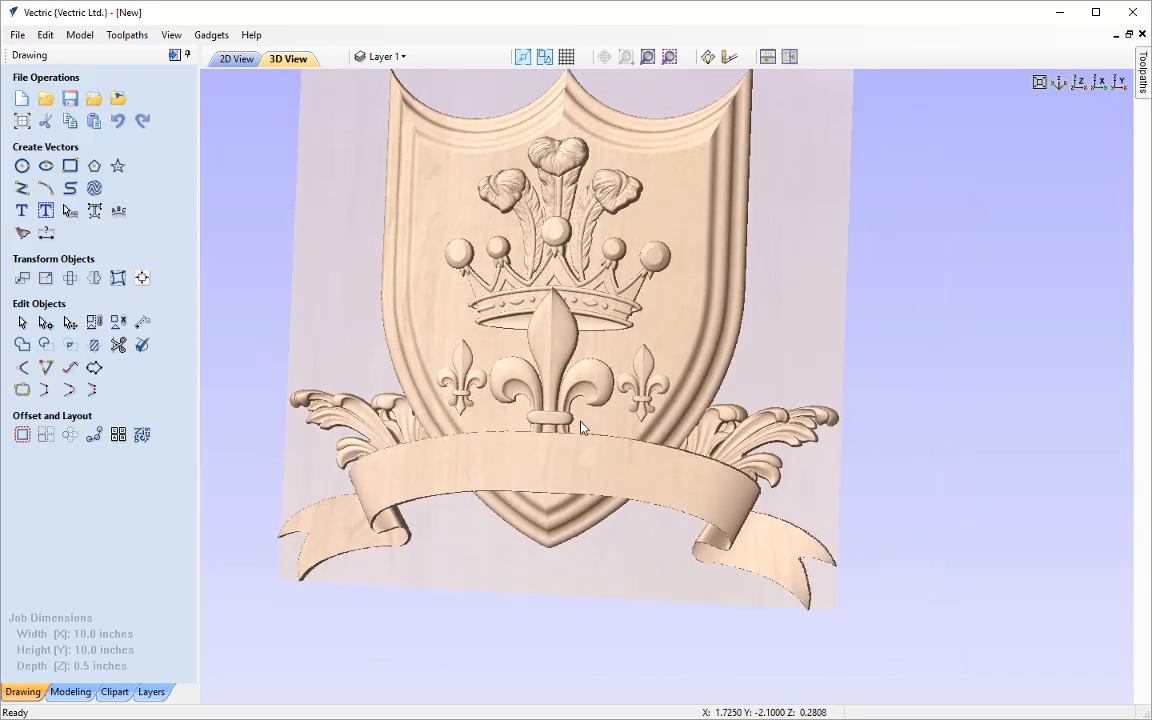
scroll(790, 511, "down", 4)
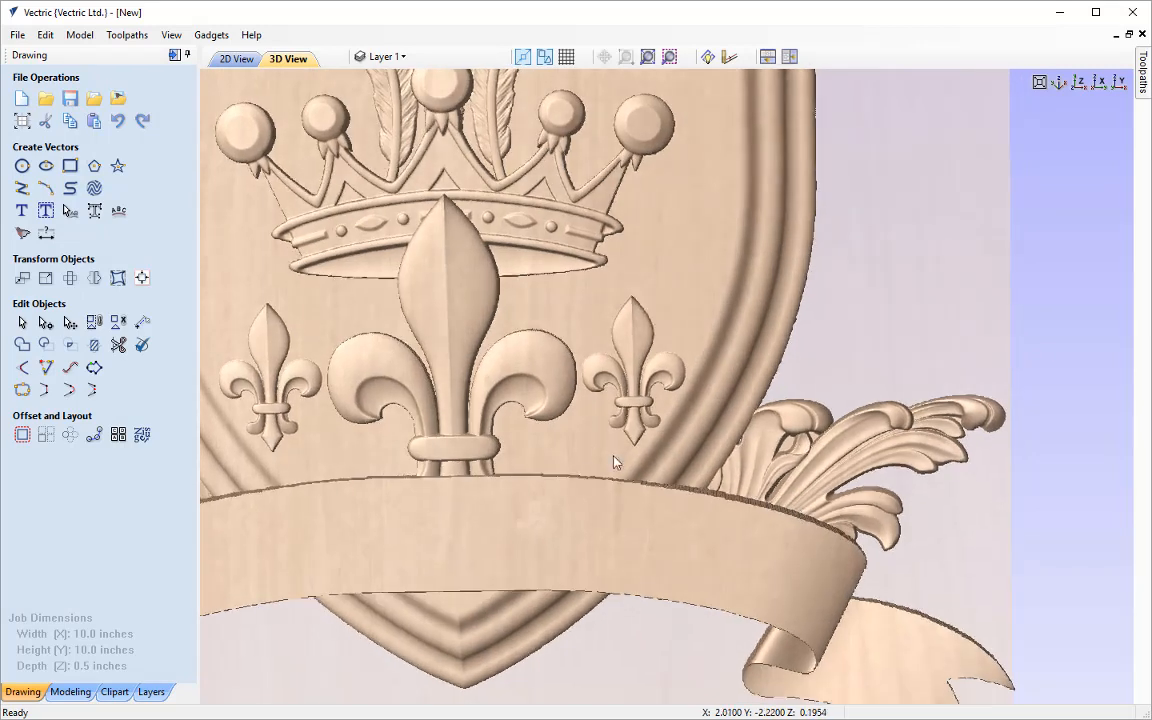
middle_click_drag(478, 368, 594, 434)
left_click(1080, 83)
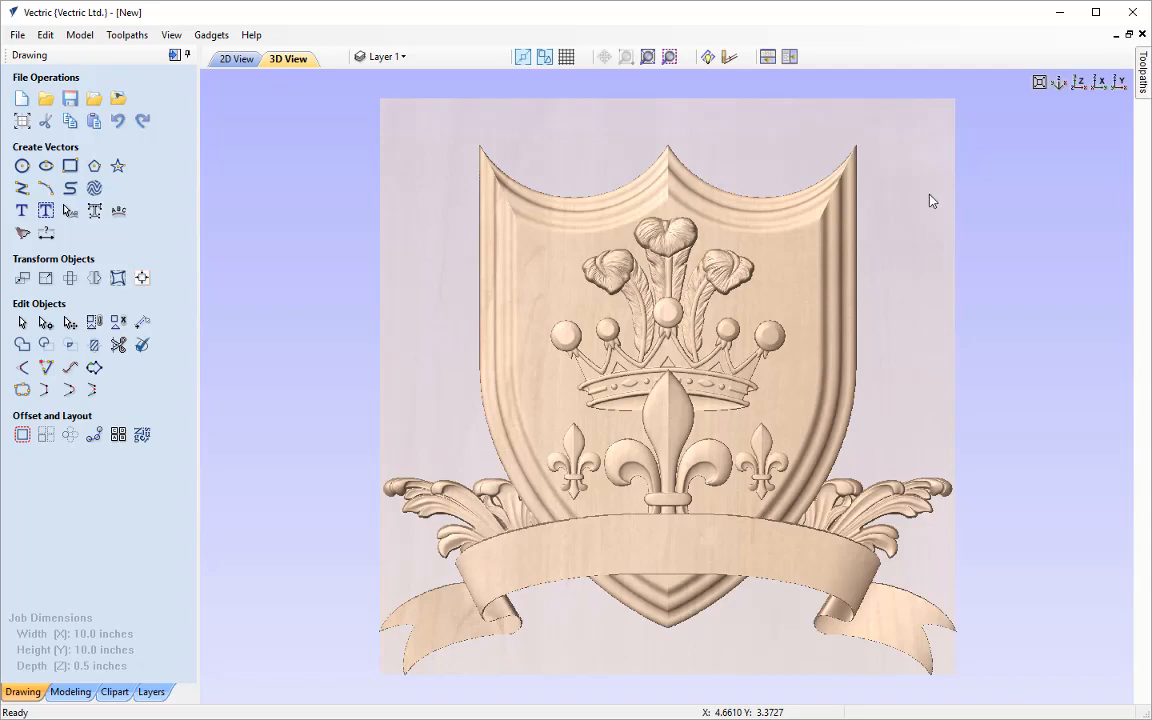
left_click_drag(927, 203, 864, 347)
left_click_drag(718, 641, 656, 653)
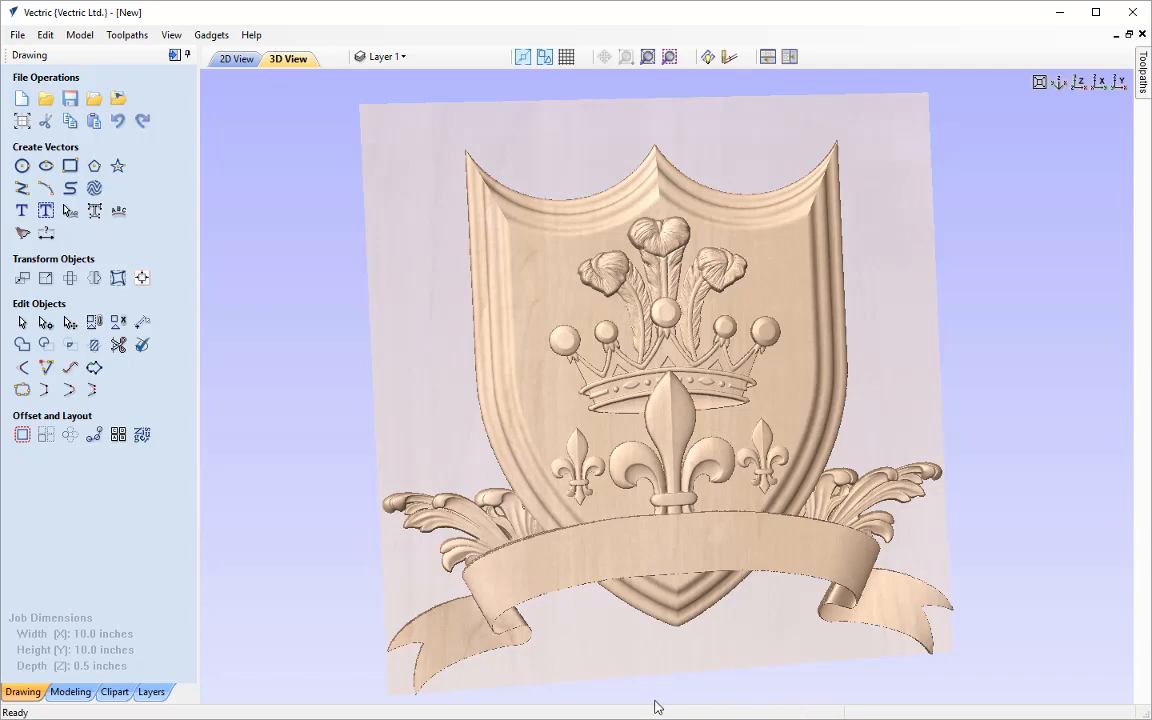
left_click_drag(653, 700, 612, 446)
left_click_drag(565, 555, 679, 655)
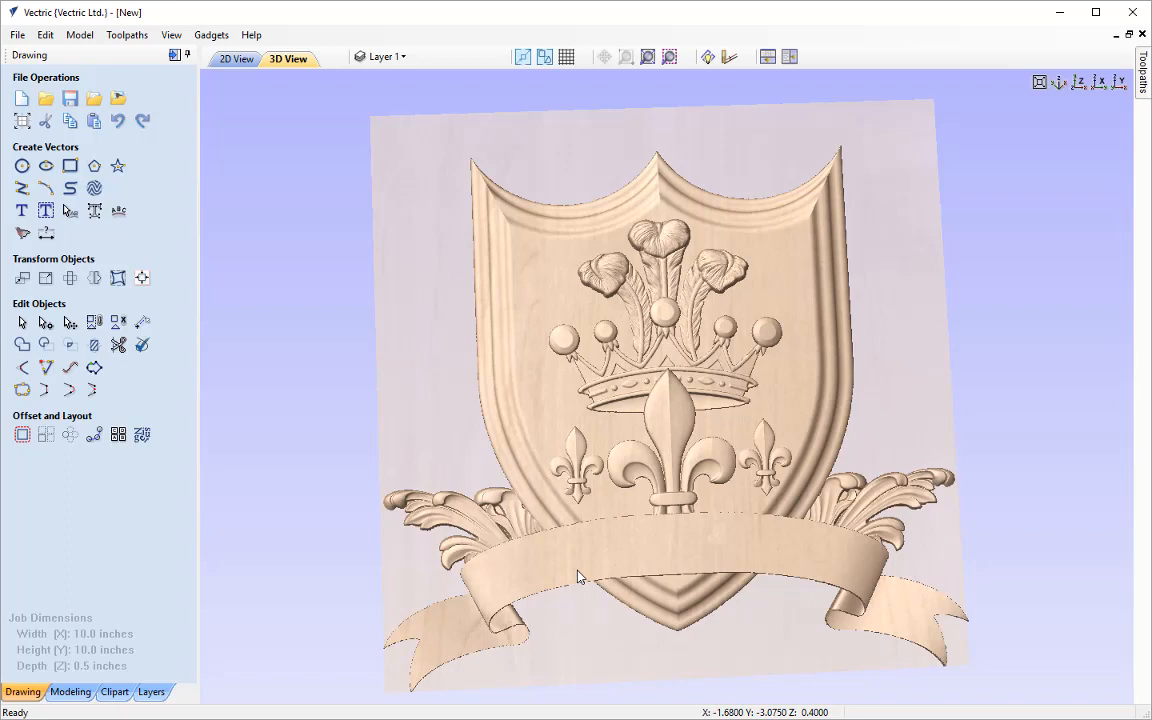
Start smoothing the banner component with Preserve transparency enabled and reduce the smoothing strength to about a quarter of its range
left_click(627, 555)
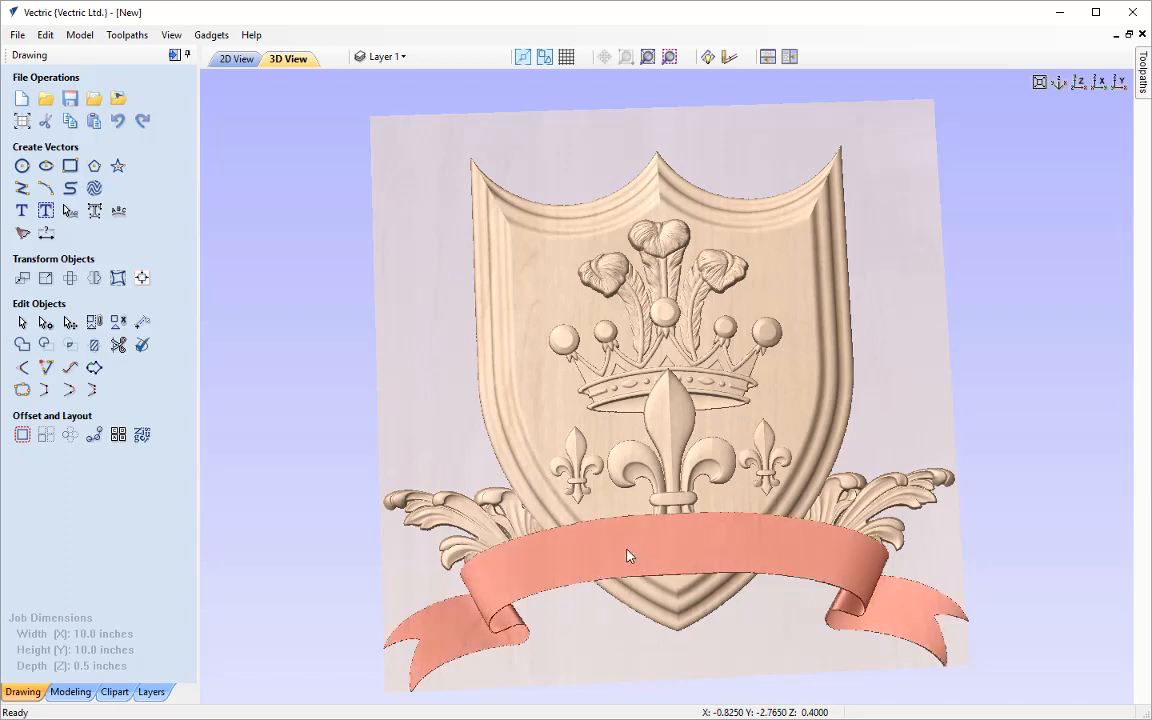
left_click(72, 691)
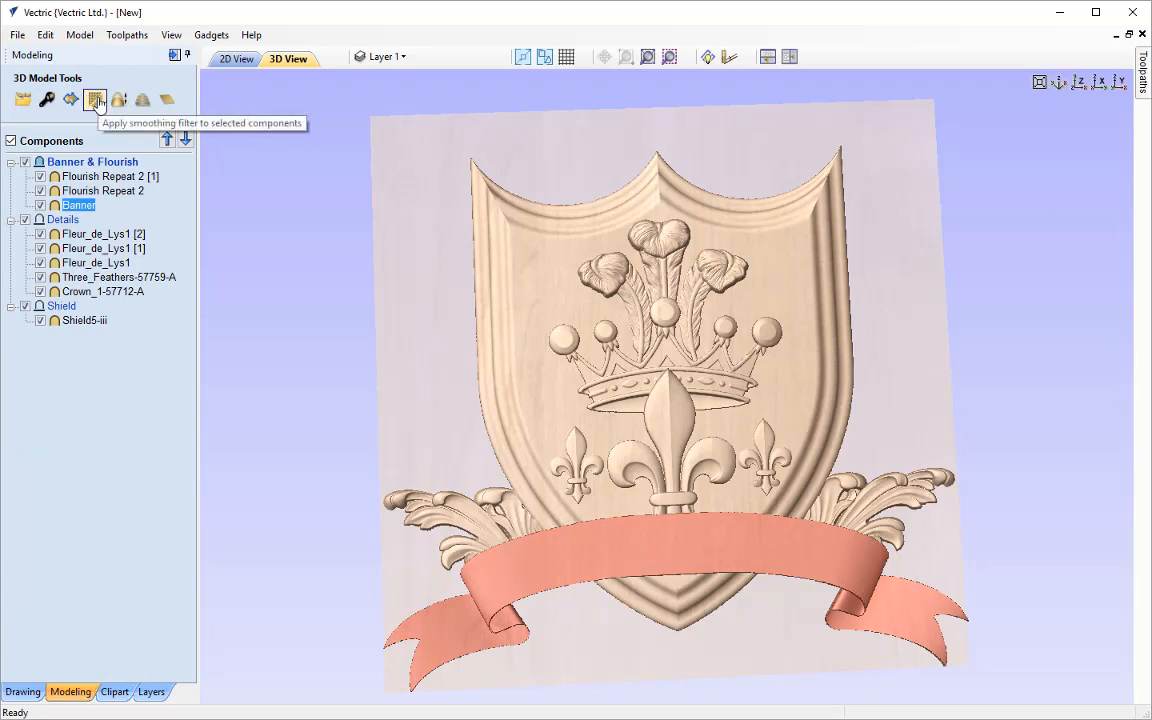
left_click(95, 100)
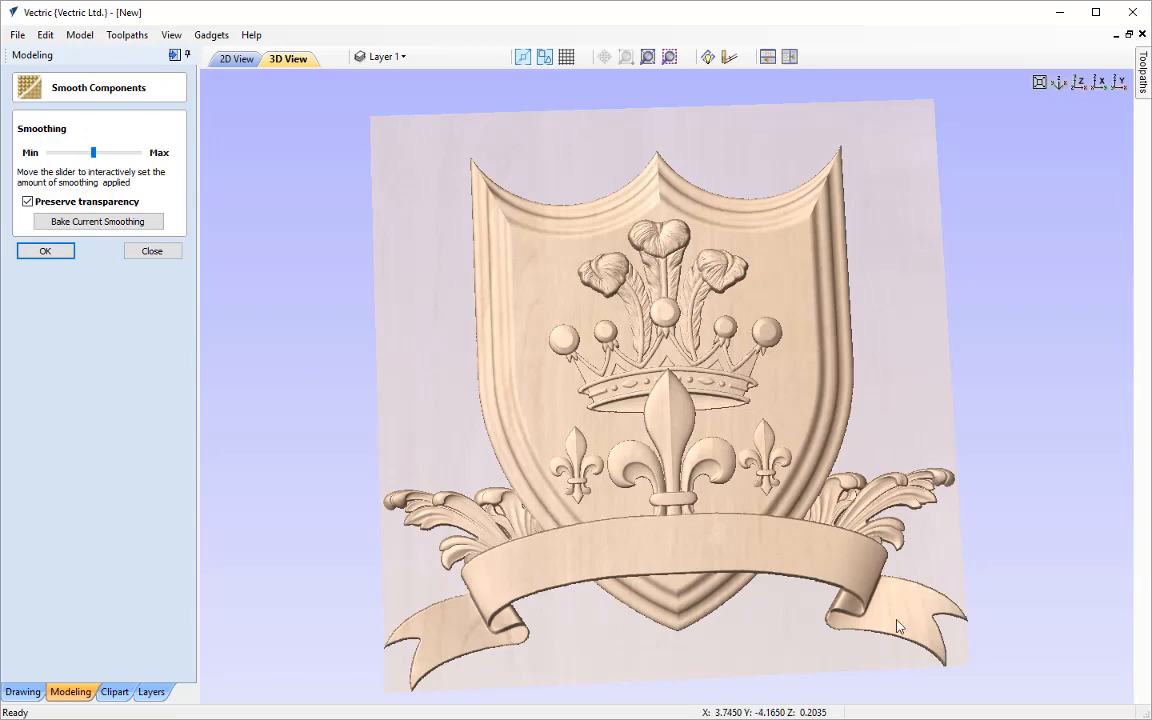
left_click_drag(750, 636, 723, 633)
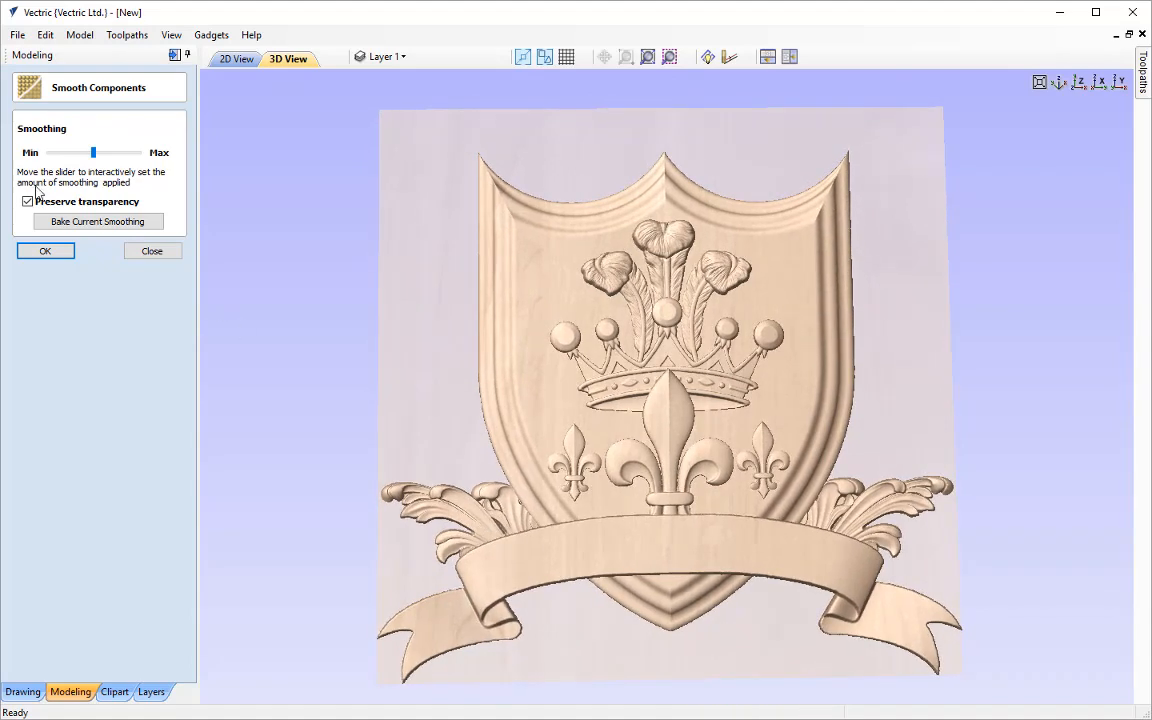
left_click(72, 153)
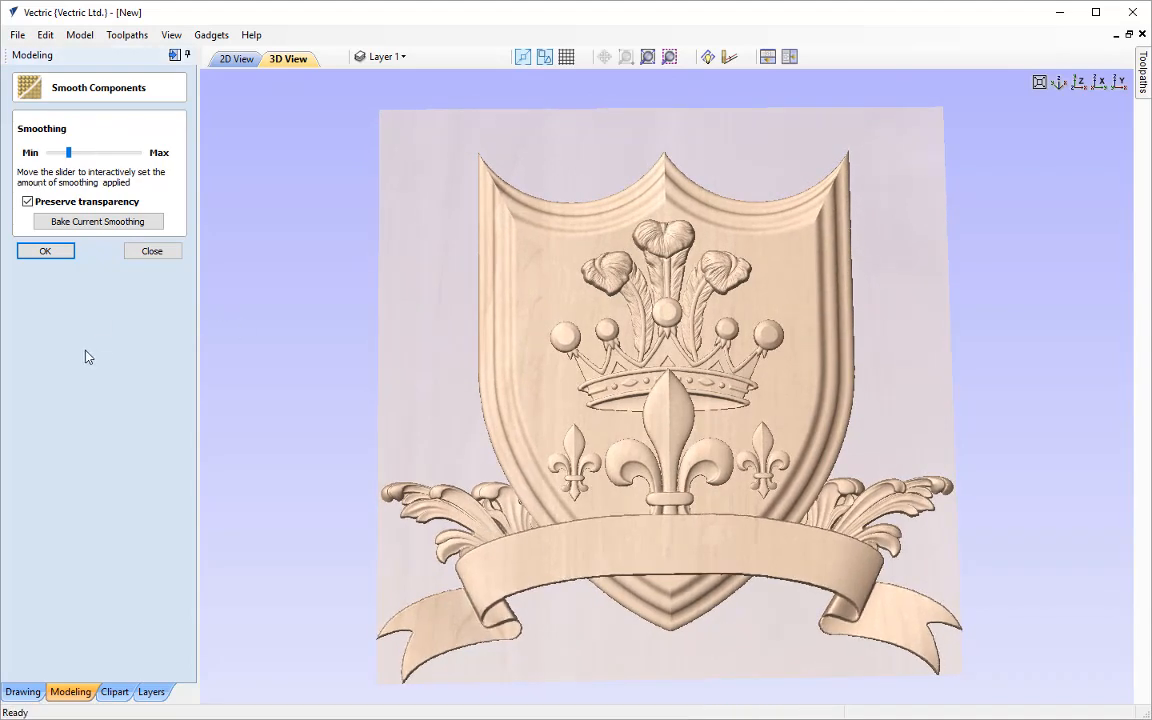
left_click_drag(599, 653, 508, 357)
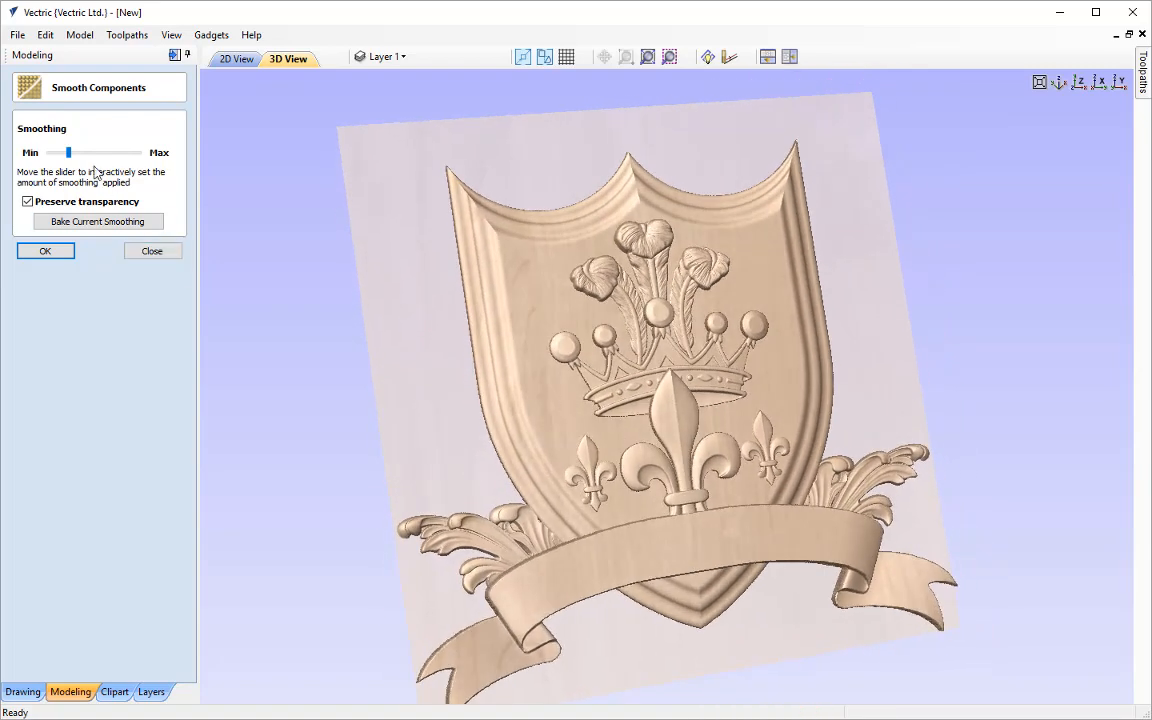
Raise the banner's smoothing strength to about one third of its range and apply the smoothing
left_click_drag(70, 153, 83, 156)
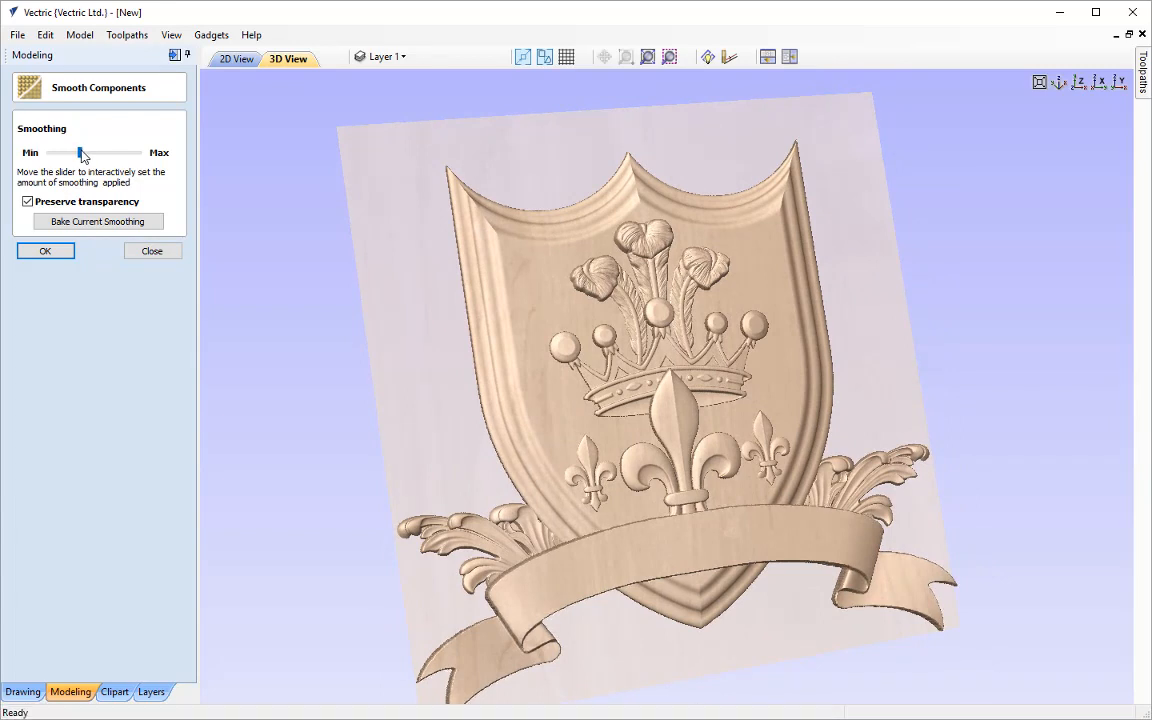
left_click_drag(813, 633, 800, 346)
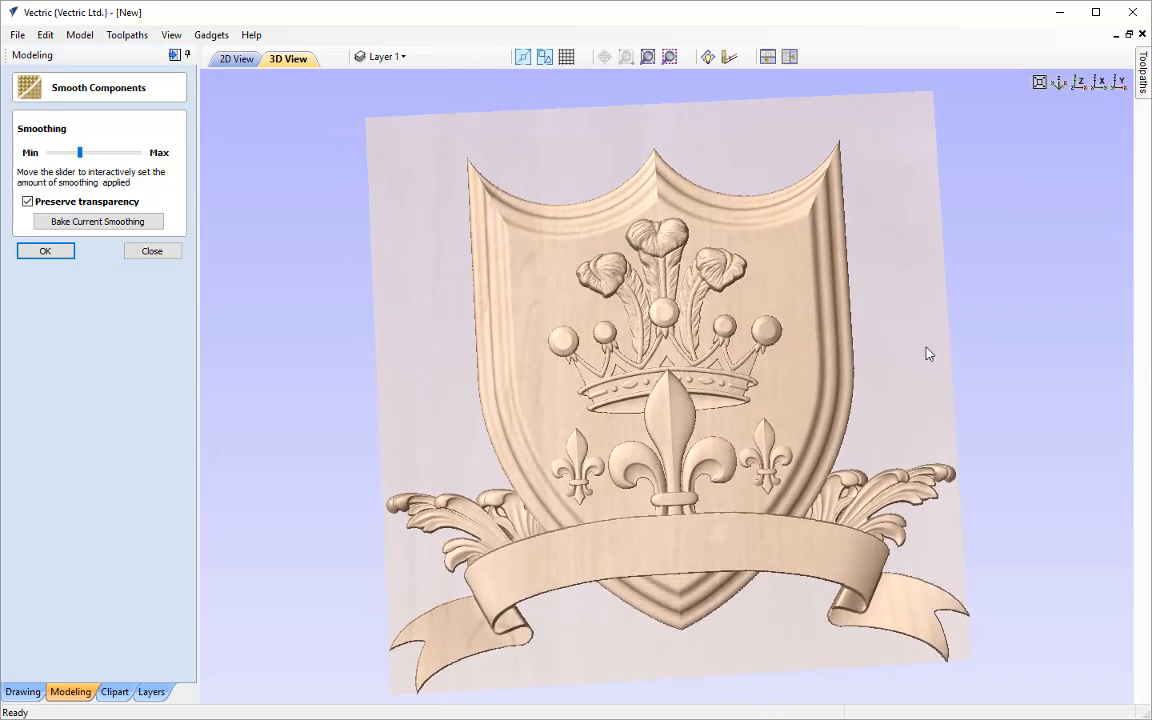
left_click_drag(926, 353, 758, 414)
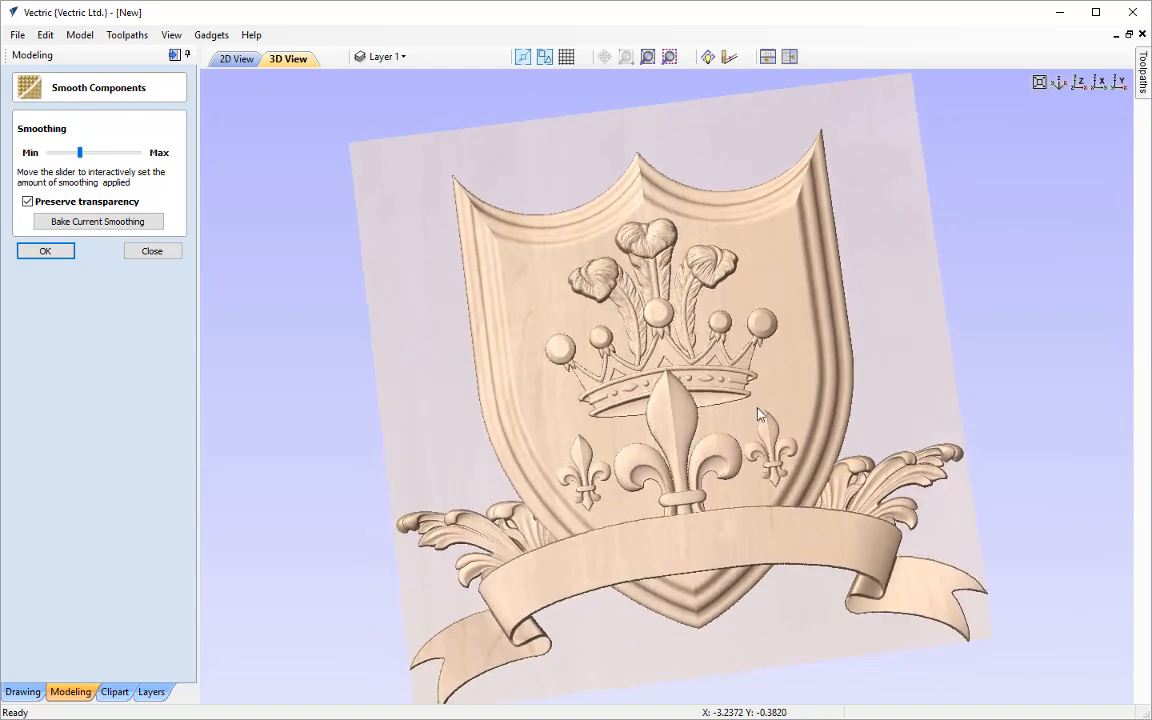
left_click(1078, 82)
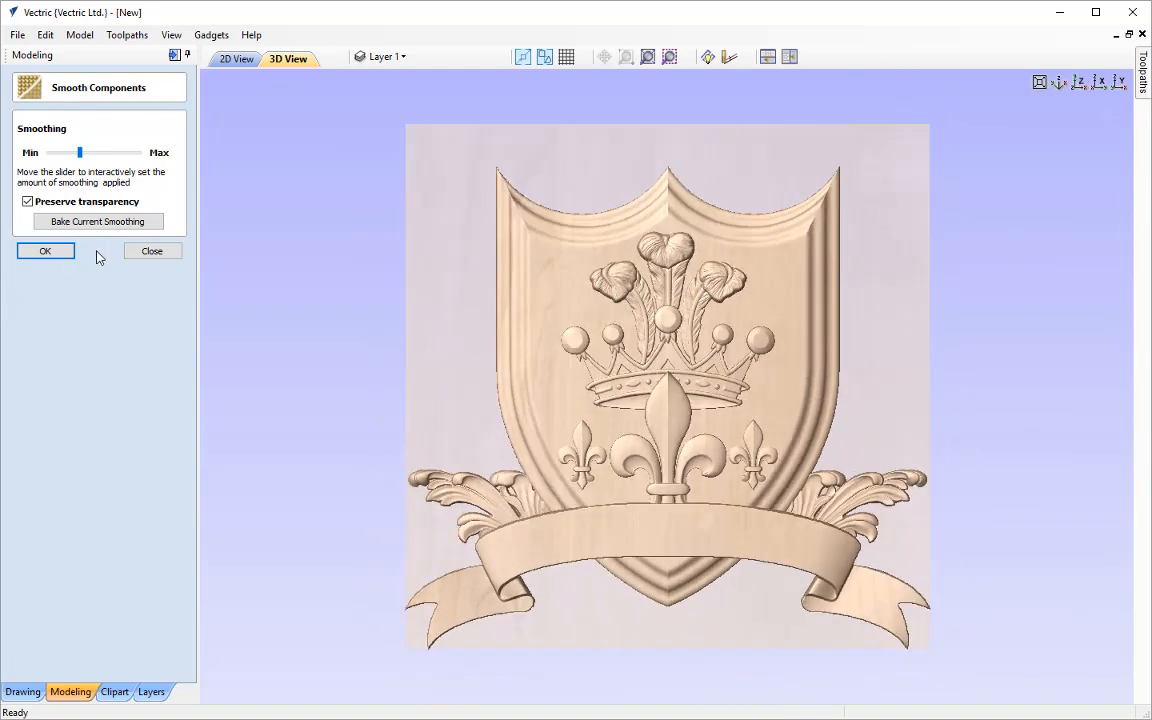
left_click(50, 251)
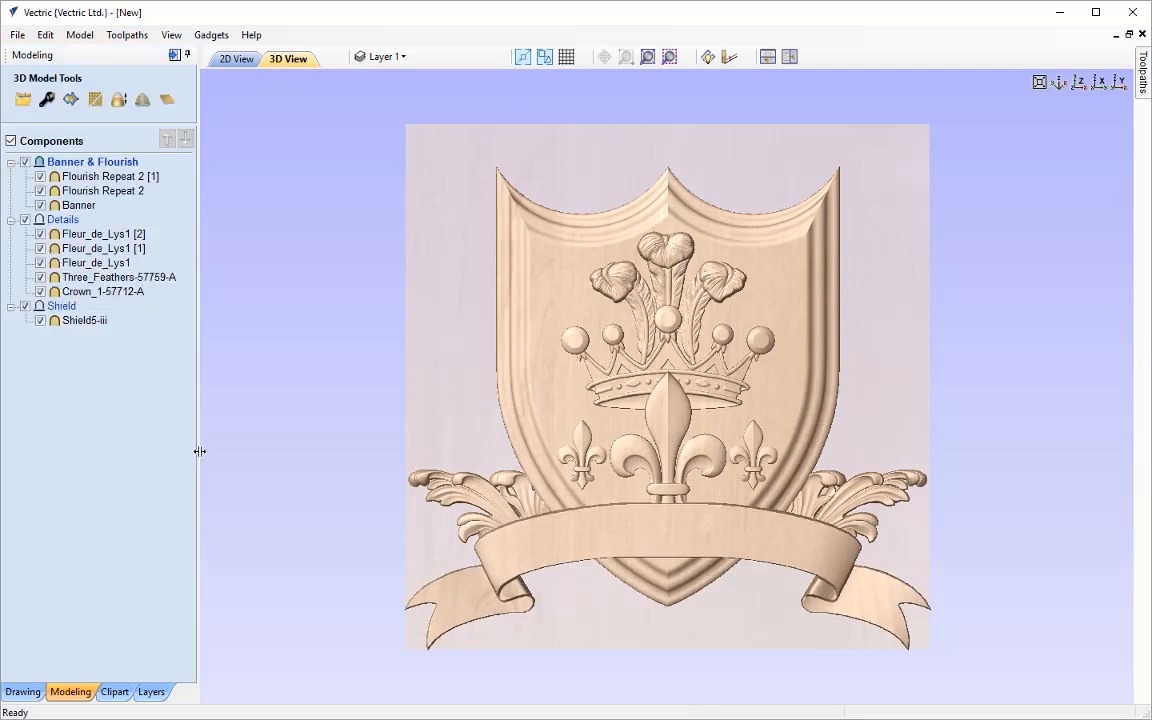
Save the project as a VCarve file named Simple_Crest_3D_Assembly in the Simple_Crest_FILES folder
left_click(19, 36)
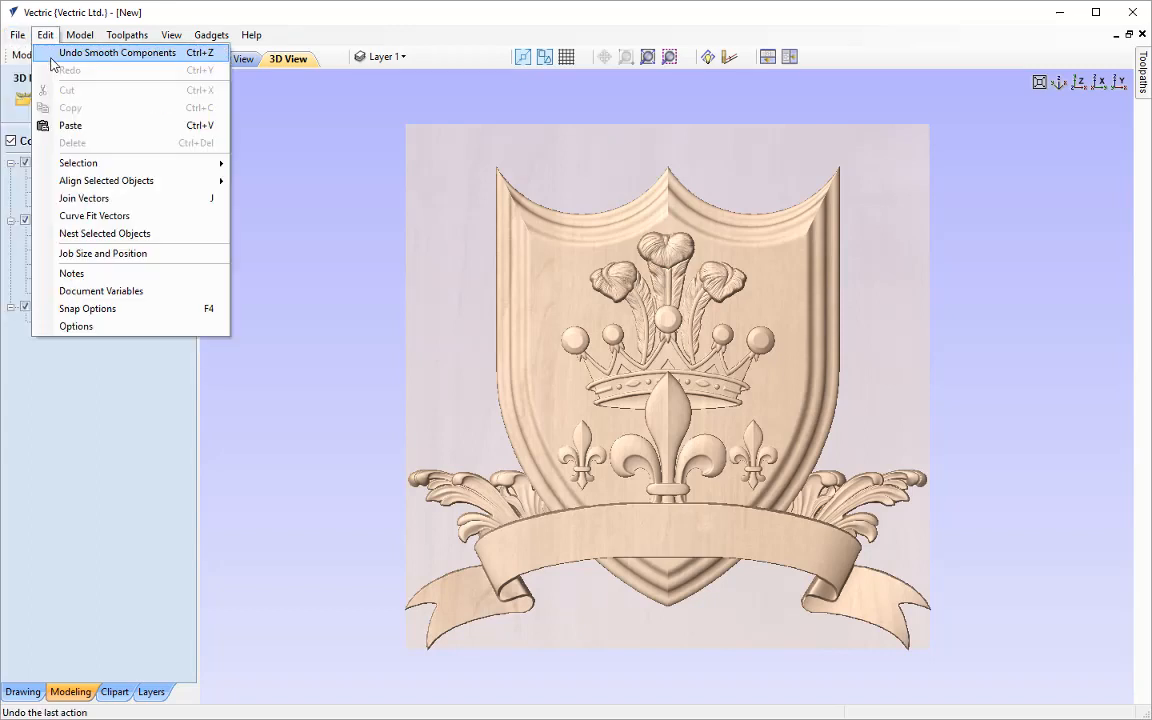
left_click(40, 105)
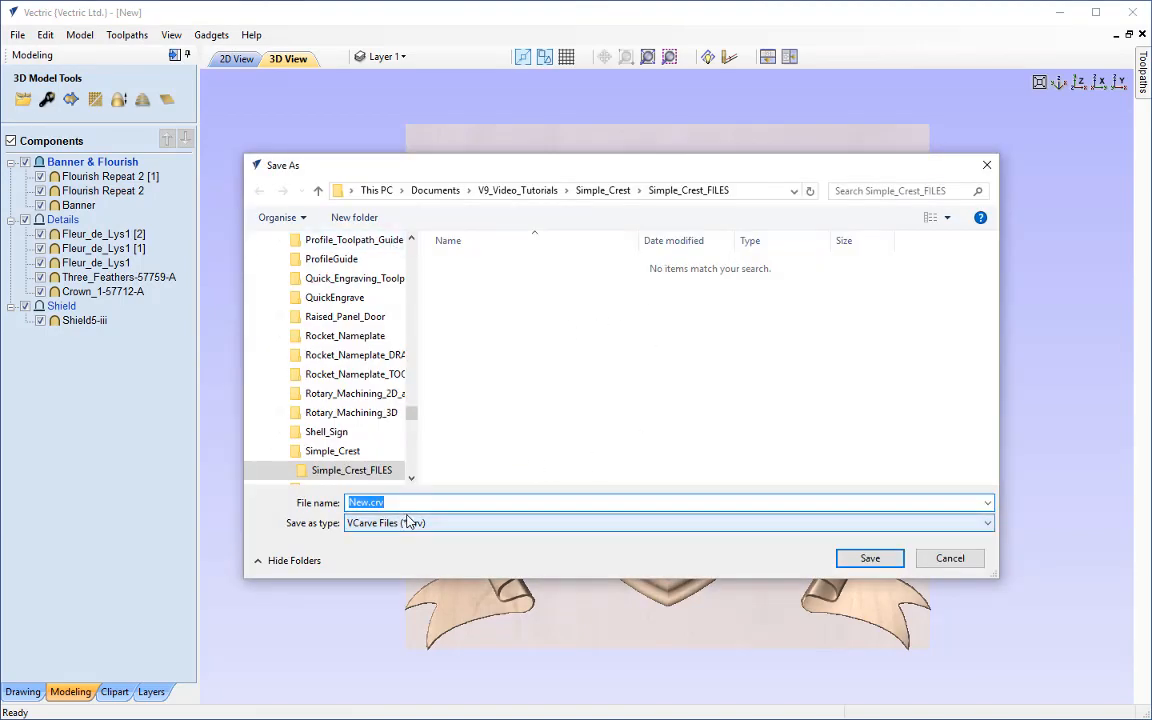
type("Simple_Crest_3D_Assembly")
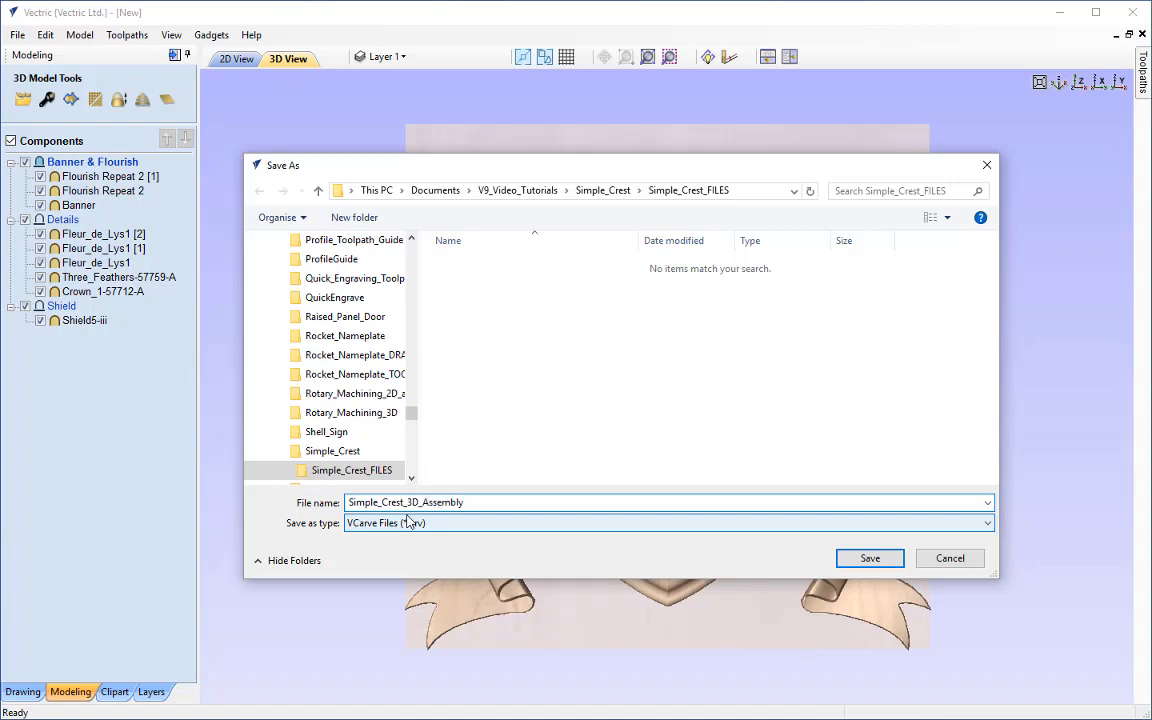
key("Return")
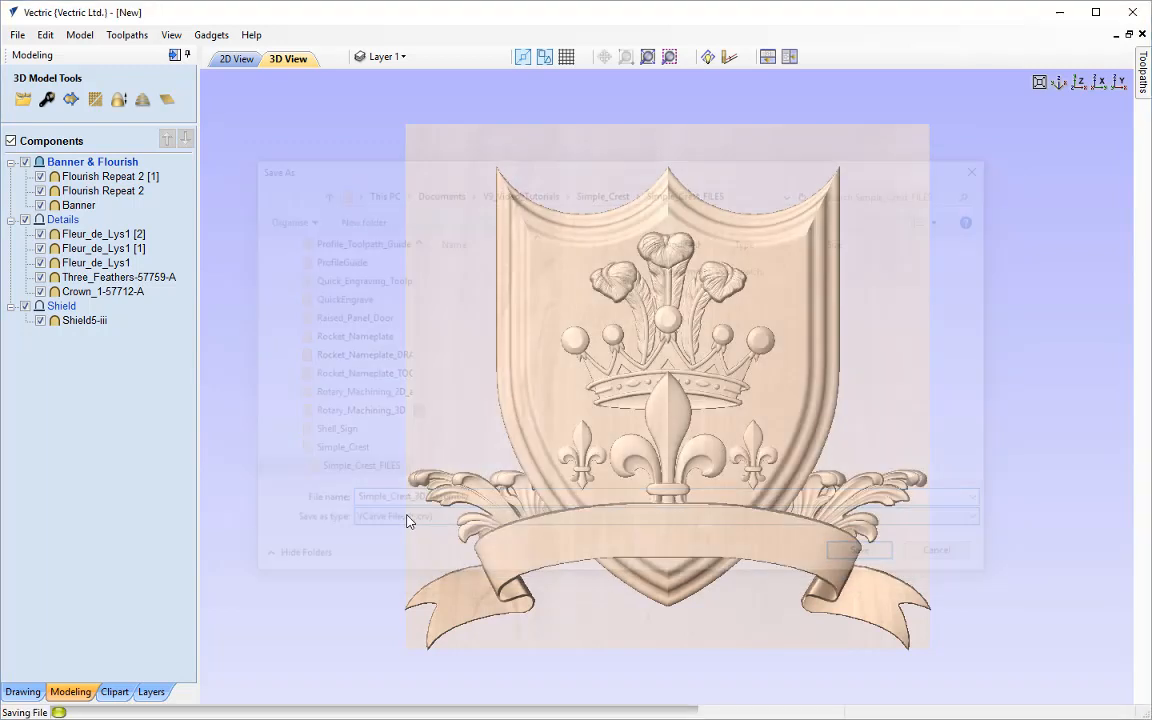